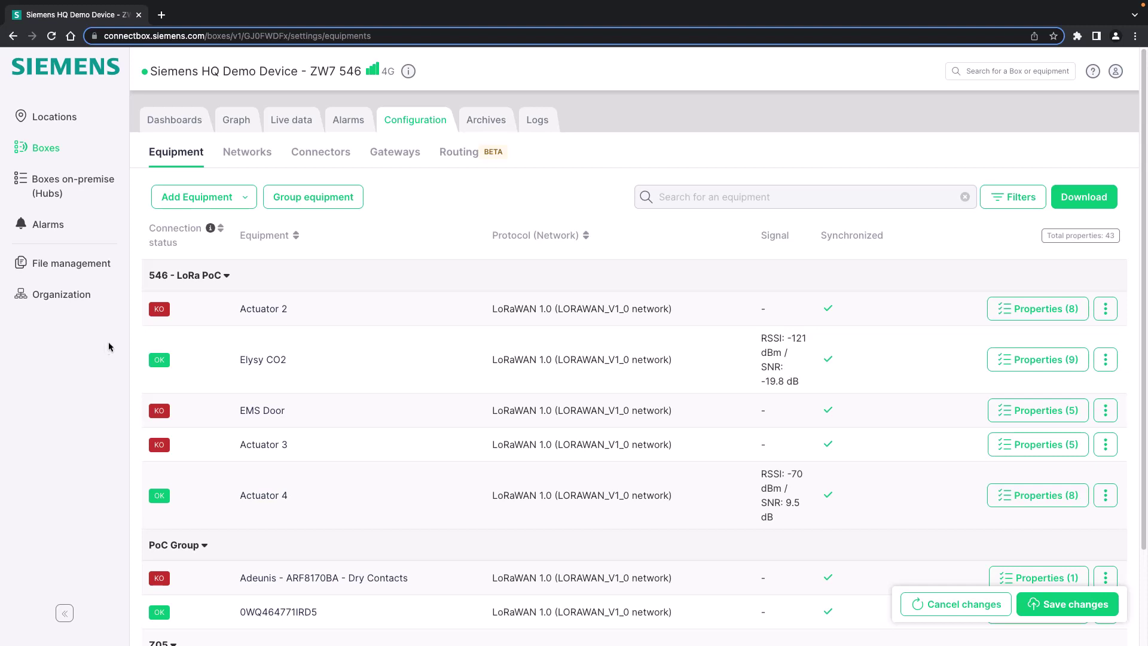
Check the rs485_1 MODBUS_SERIAL network's physical connector and Modbus mode options, closing without saving
{"action": "left_click", "coordinate": [252, 161]}
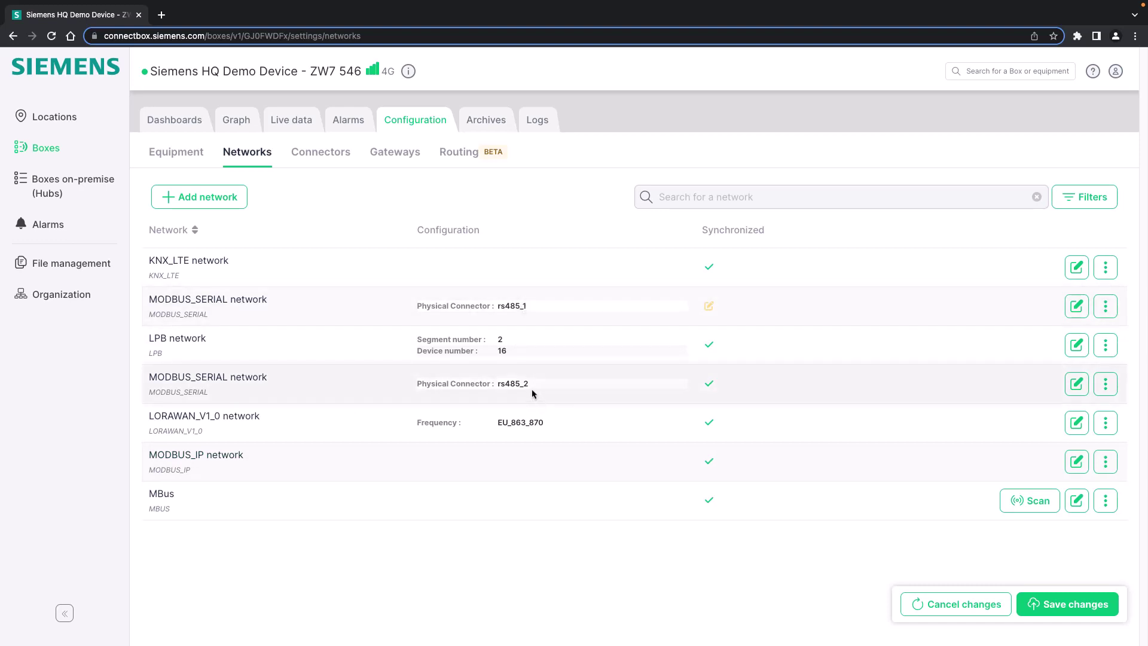
{"action": "left_click", "coordinate": [1074, 310]}
{"action": "left_click", "coordinate": [454, 237]}
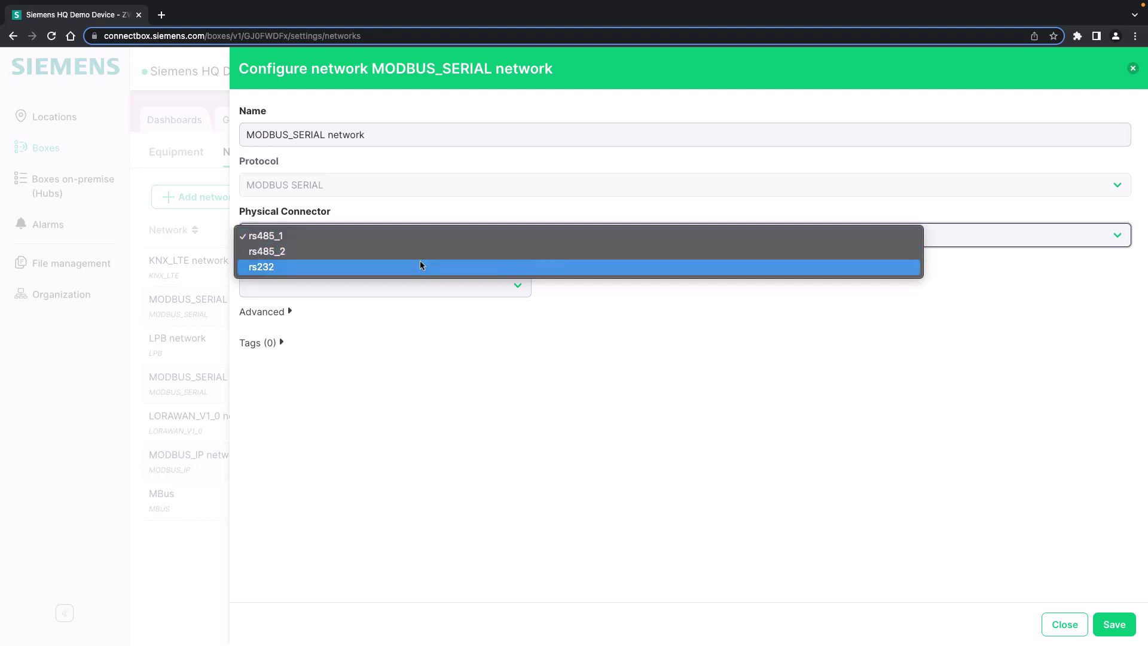
{"action": "left_click", "coordinate": [469, 356]}
{"action": "left_click", "coordinate": [421, 283]}
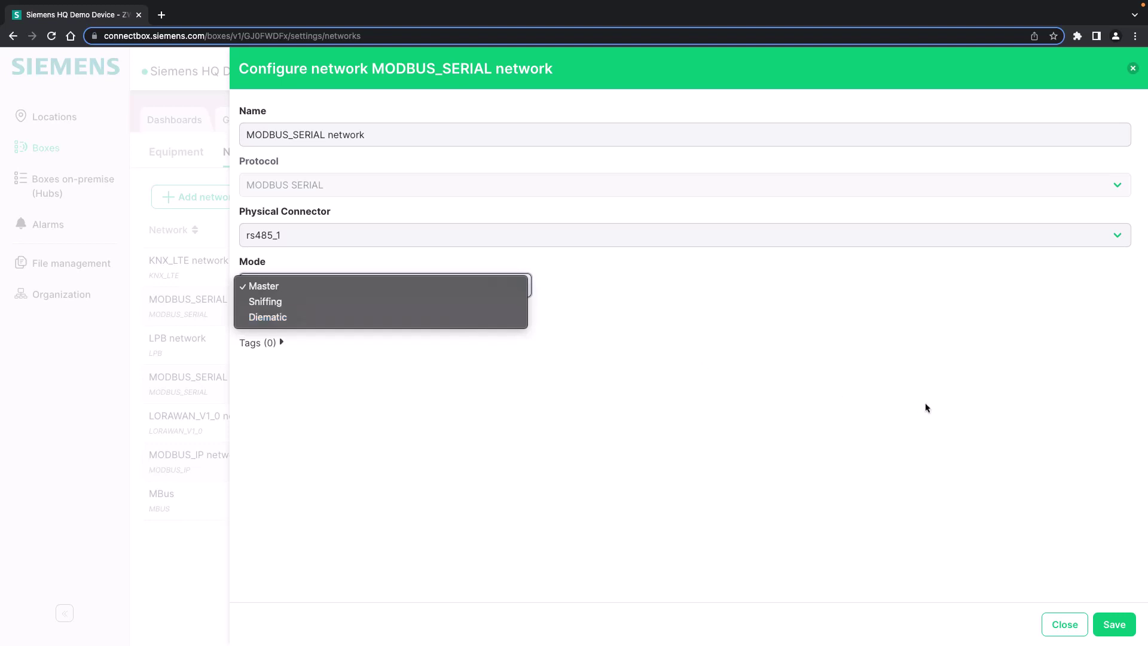
{"action": "left_click", "coordinate": [1075, 623]}
{"action": "left_click", "coordinate": [1071, 624]}
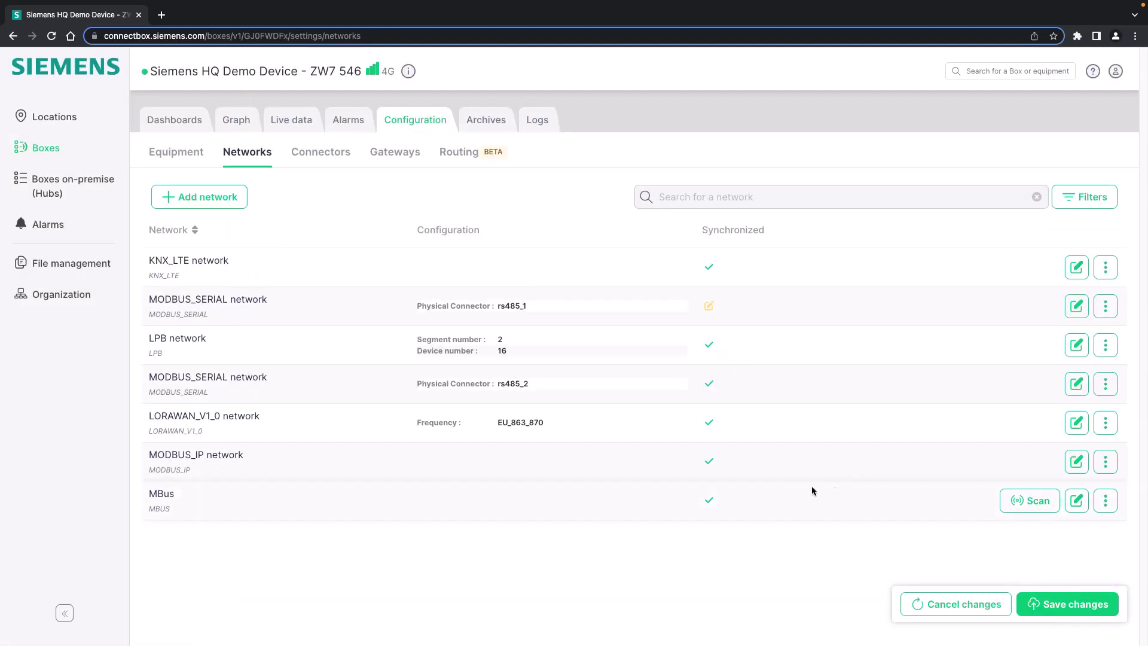
Inspect the MODBUS_IP network's advanced timing settings, then return to the equipment list
{"action": "left_click", "coordinate": [1077, 461]}
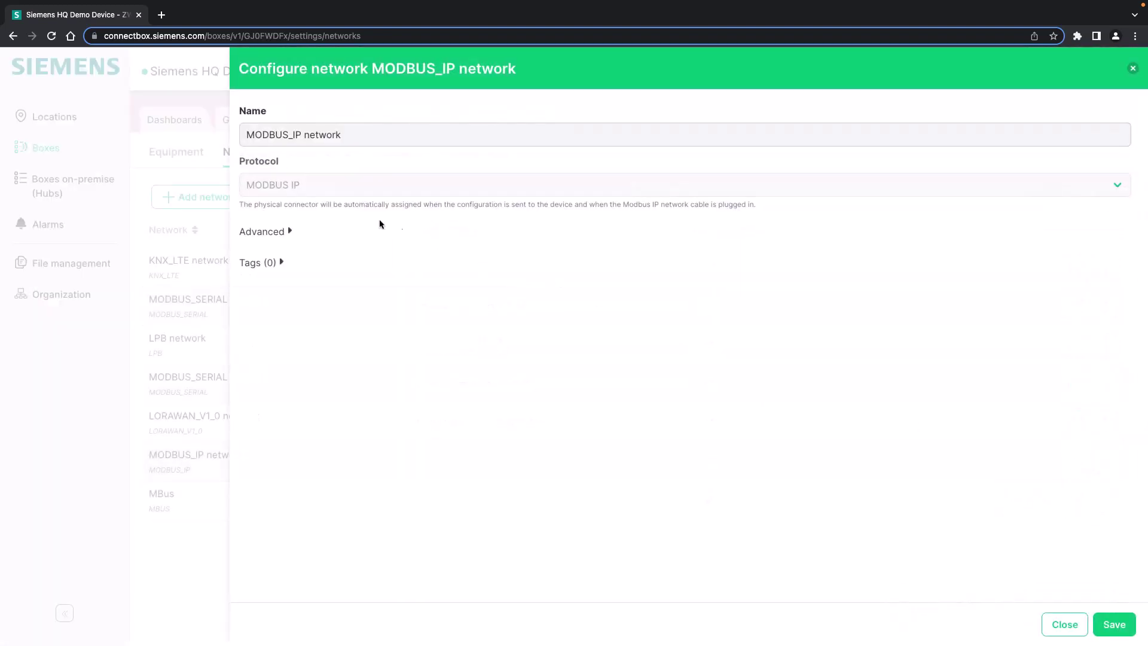
{"action": "left_click", "coordinate": [289, 232]}
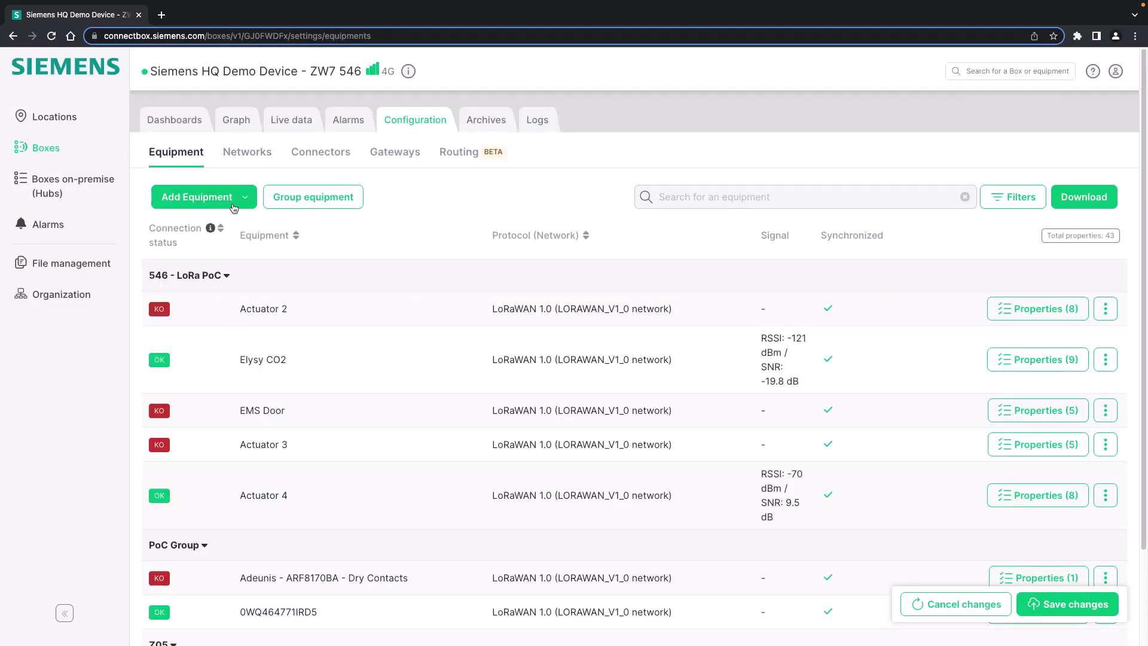
{"action": "left_click", "coordinate": [232, 204]}
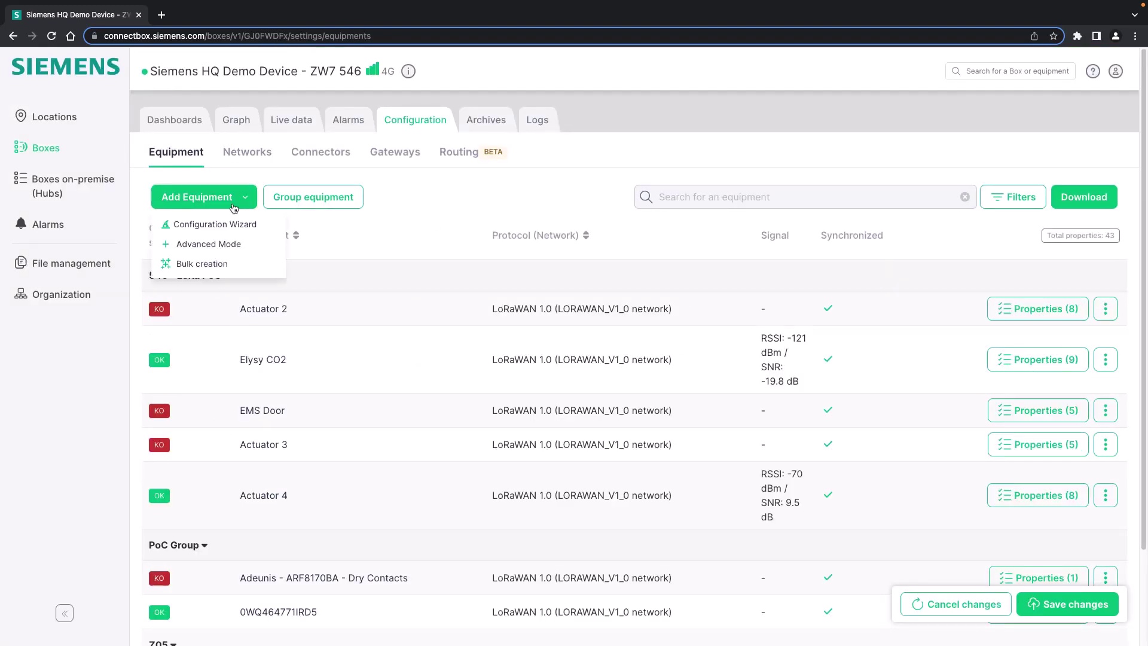
In Advanced Mode, save 'Modbus Test' with MODBUS SERIAL protocol, slave id 2, MODBUS_SERIAL network
{"action": "left_click", "coordinate": [222, 243]}
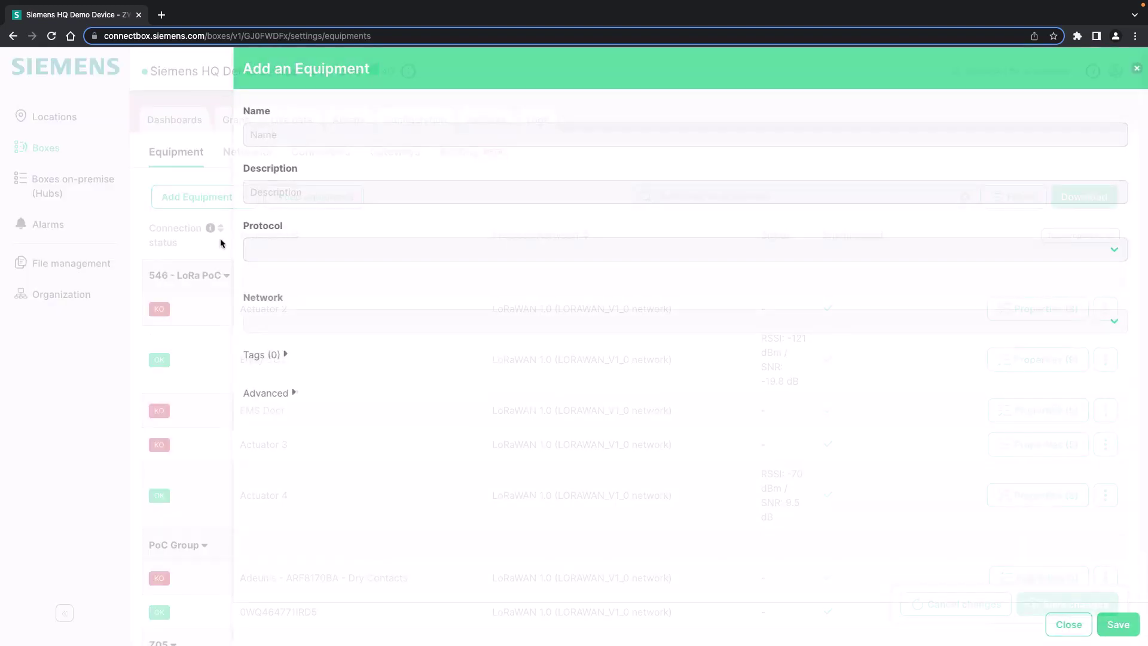
{"action": "left_click", "coordinate": [289, 248]}
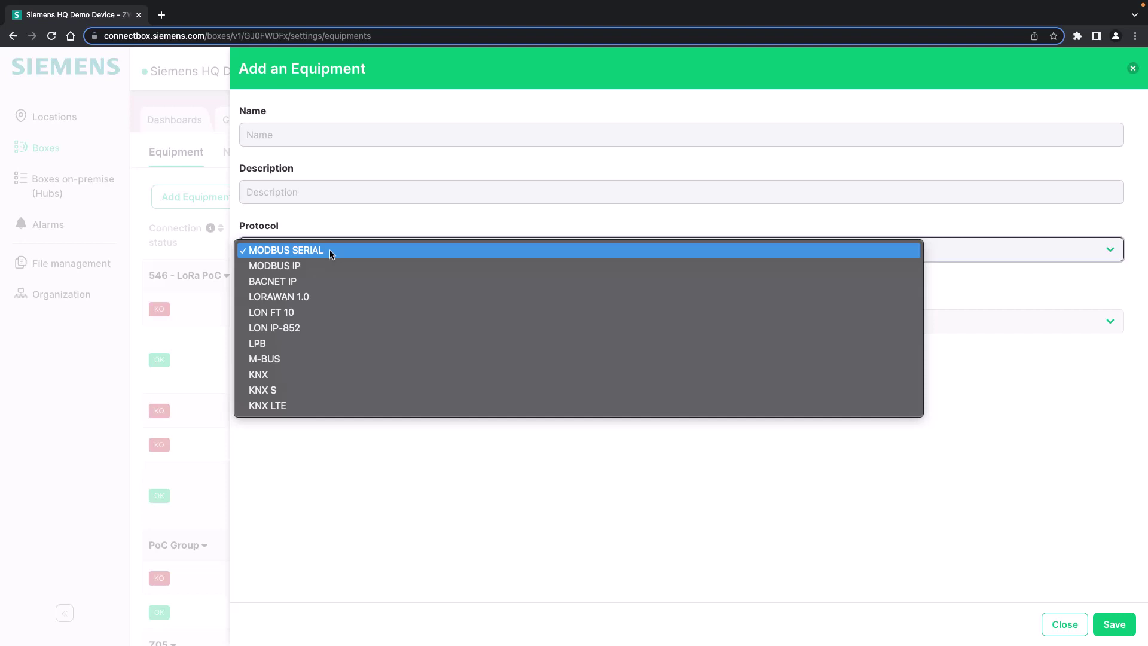
{"action": "left_click", "coordinate": [331, 251]}
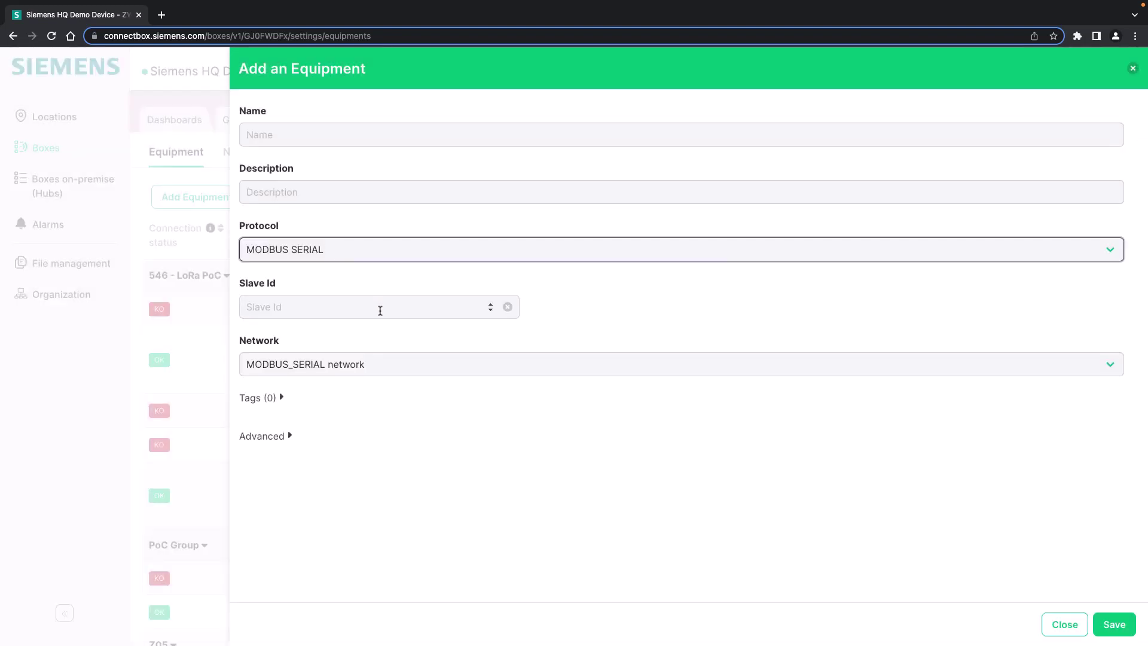
{"action": "left_click", "coordinate": [354, 310]}
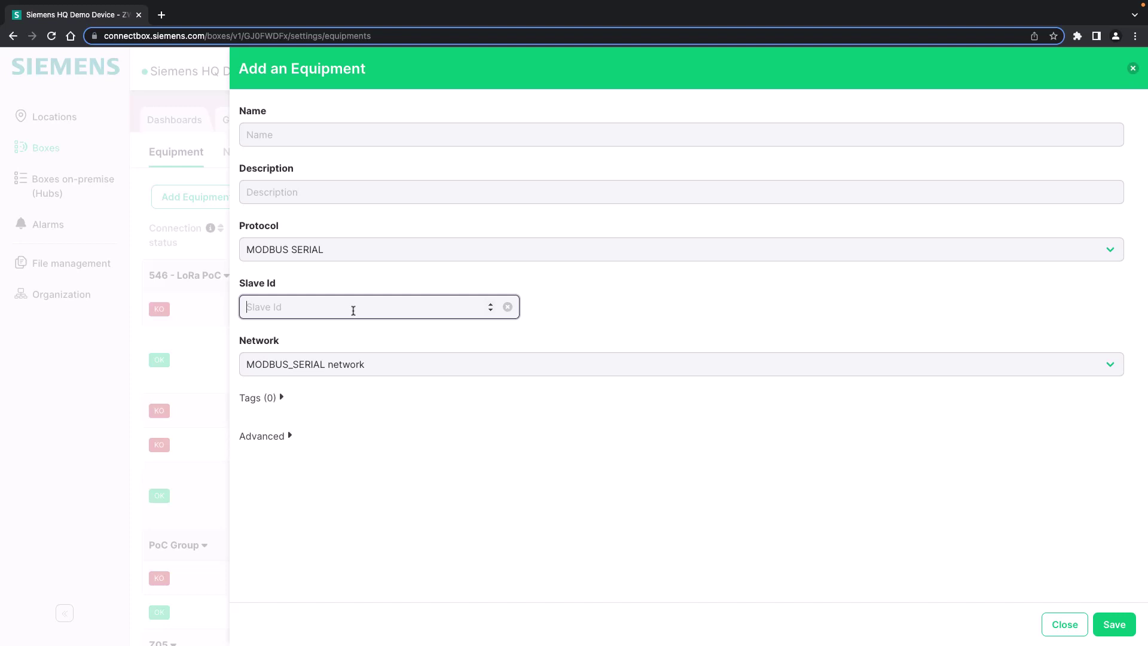
{"action": "type", "text": "2"}
{"action": "left_click", "coordinate": [444, 376]}
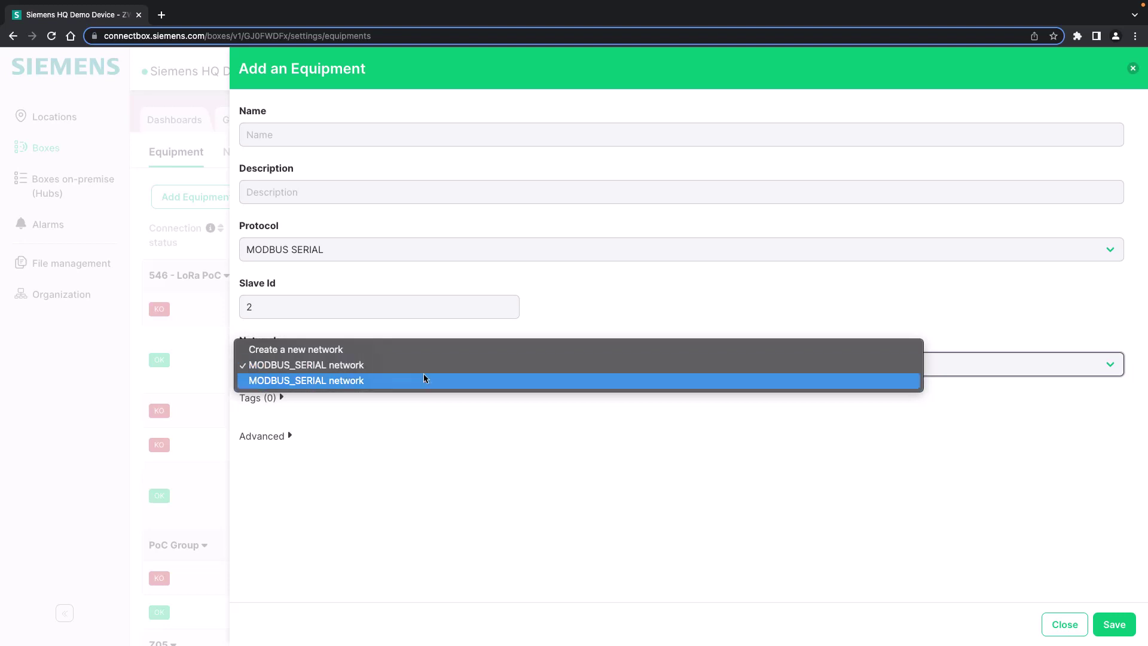
{"action": "left_click", "coordinate": [461, 370]}
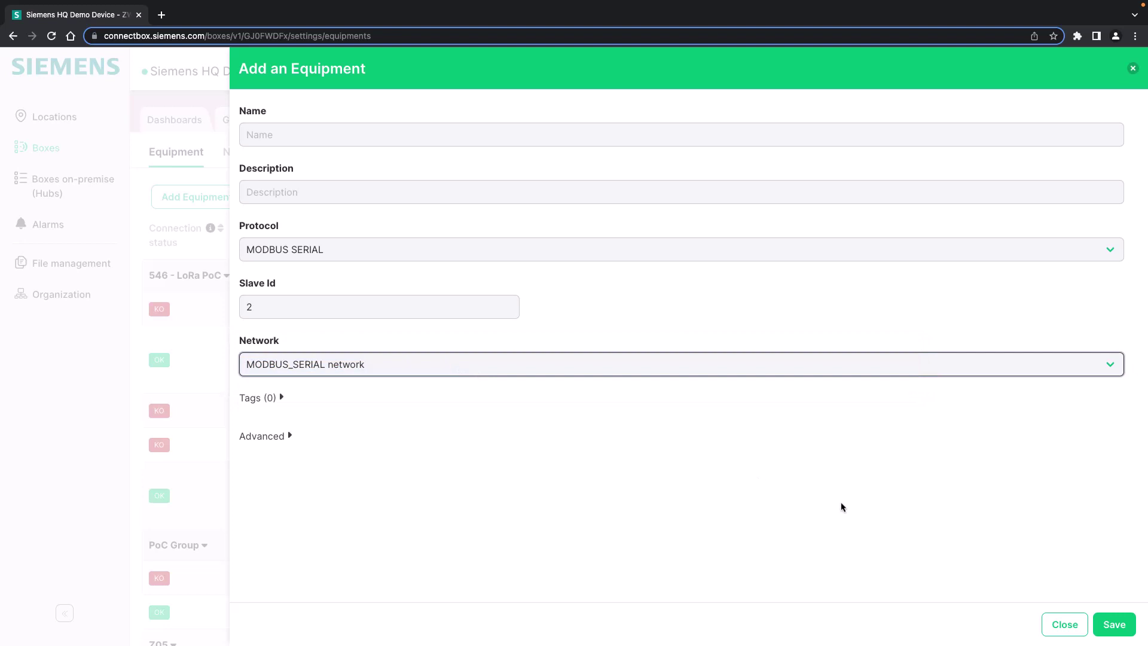
{"action": "left_click", "coordinate": [1116, 626]}
{"action": "type", "text": "Modbus Test"}
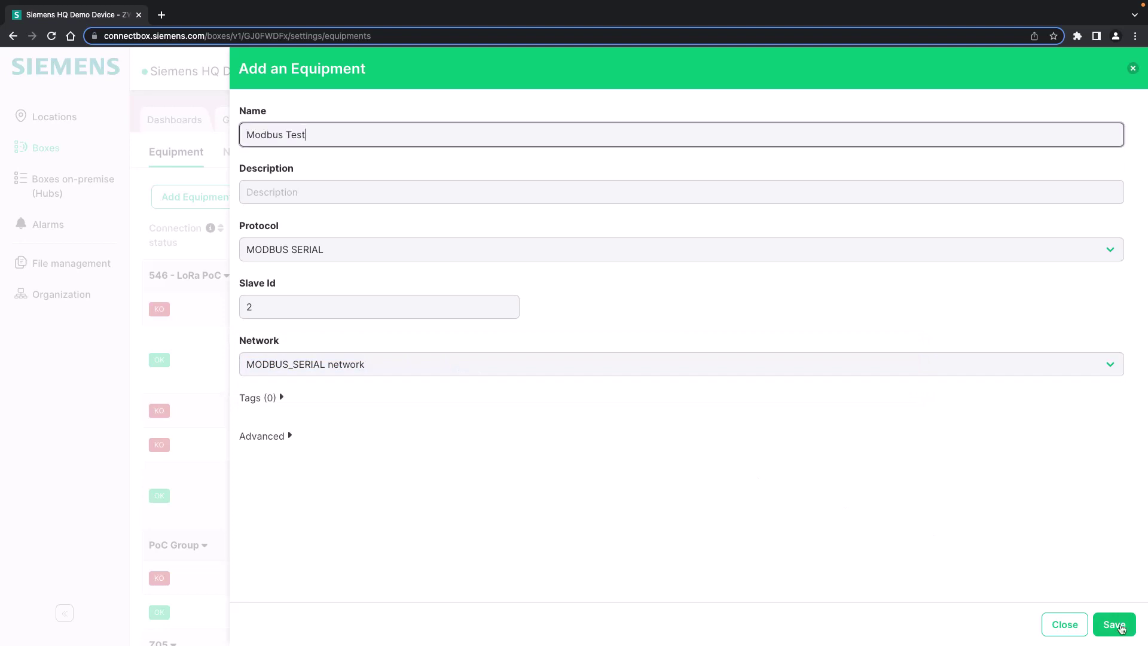
{"action": "left_click", "coordinate": [1115, 625]}
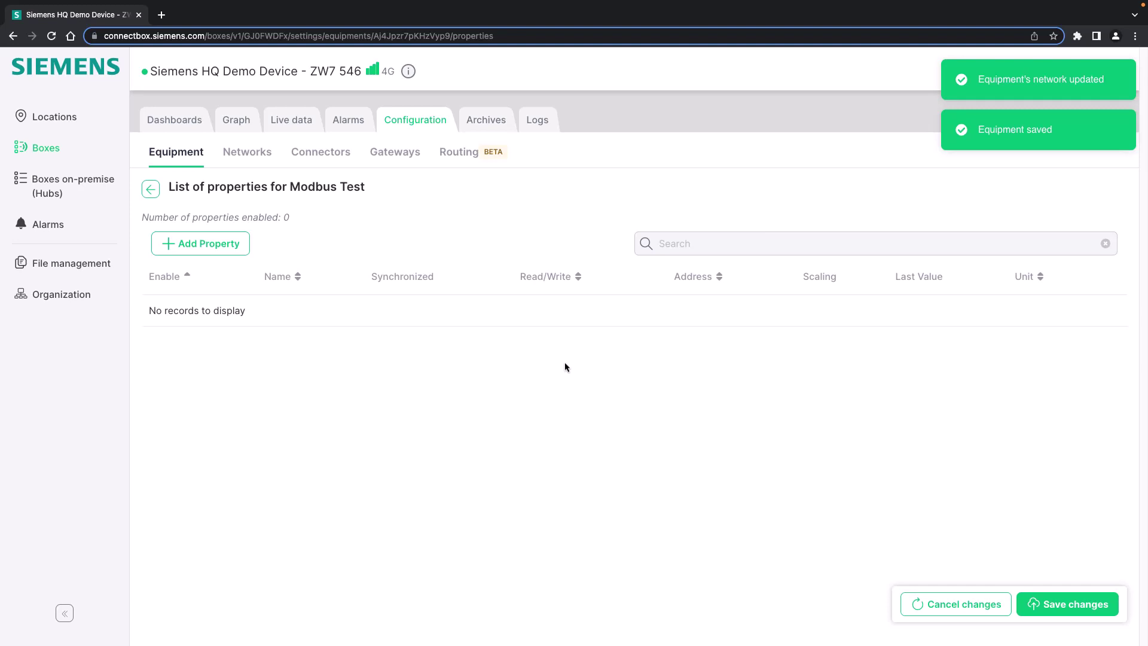
Draft a Modbus Test property with remote access Yes, browse Modbus functions, then cancel it
{"action": "left_click", "coordinate": [192, 250]}
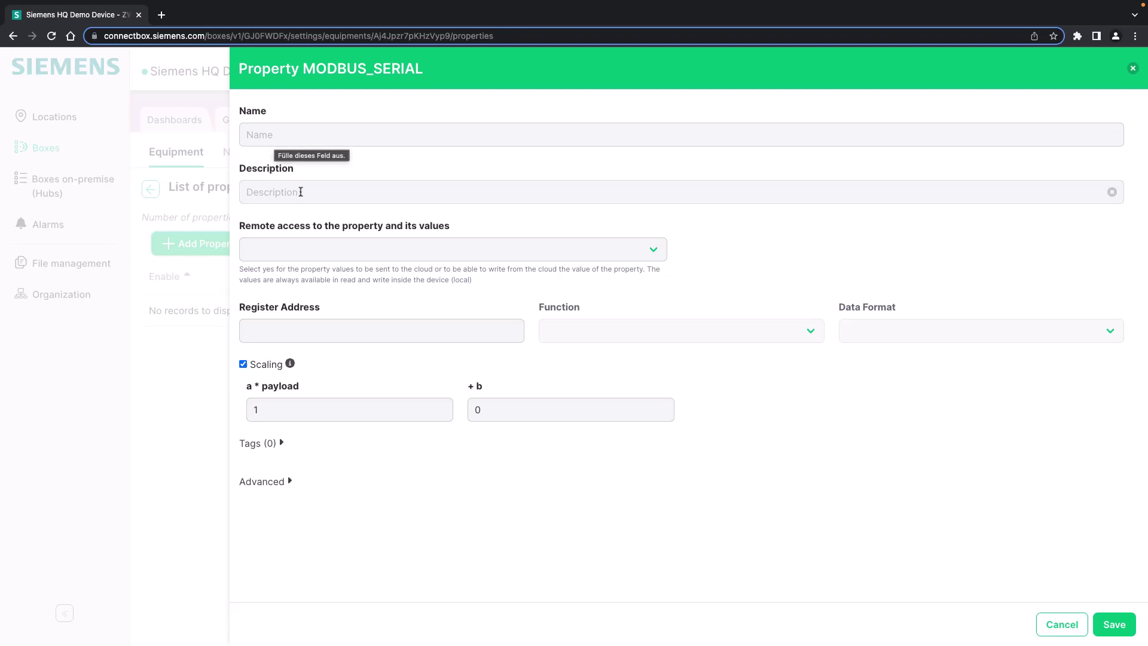
{"action": "left_click", "coordinate": [324, 258]}
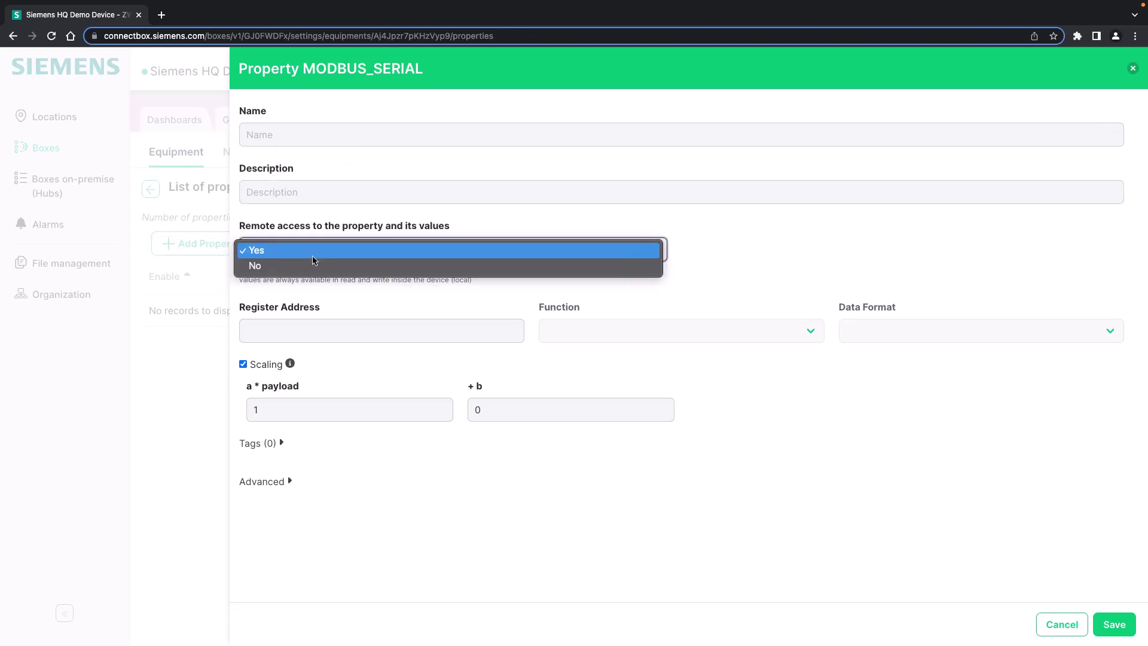
{"action": "left_click", "coordinate": [313, 256]}
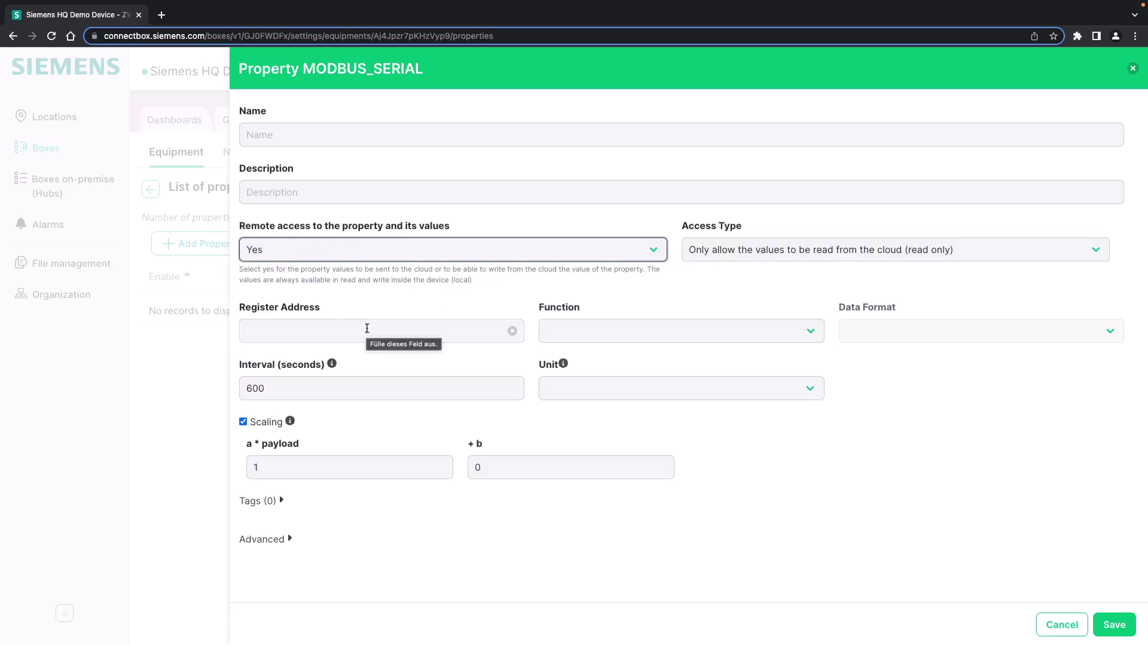
{"action": "left_click", "coordinate": [632, 340]}
{"action": "left_click", "coordinate": [684, 333]}
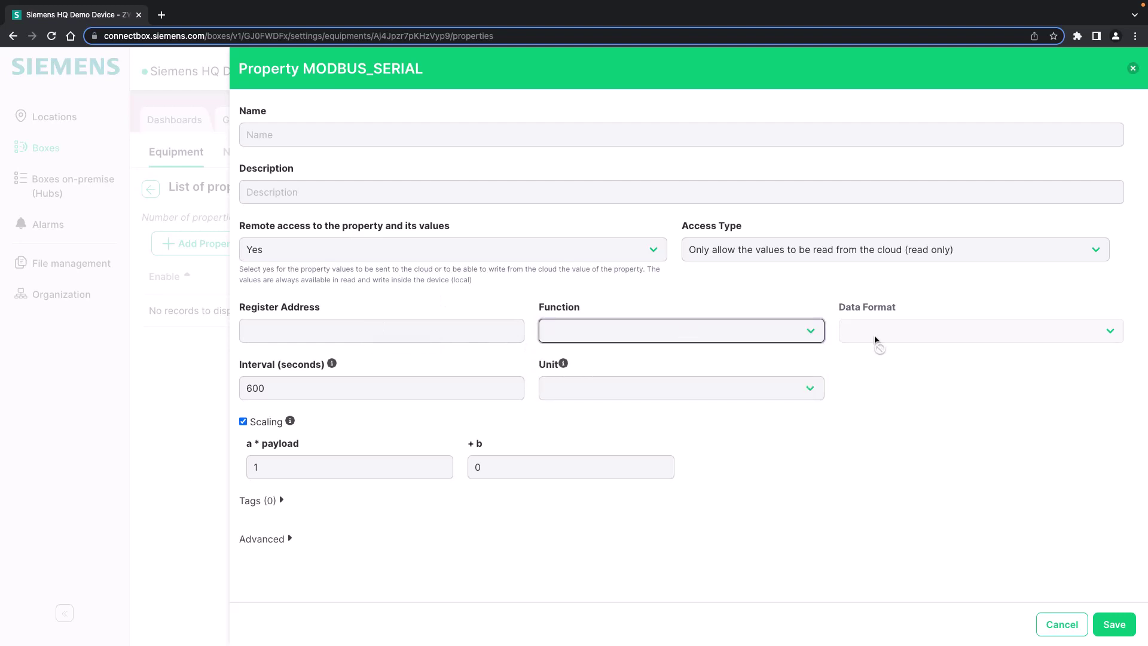
{"action": "left_click", "coordinate": [809, 340]}
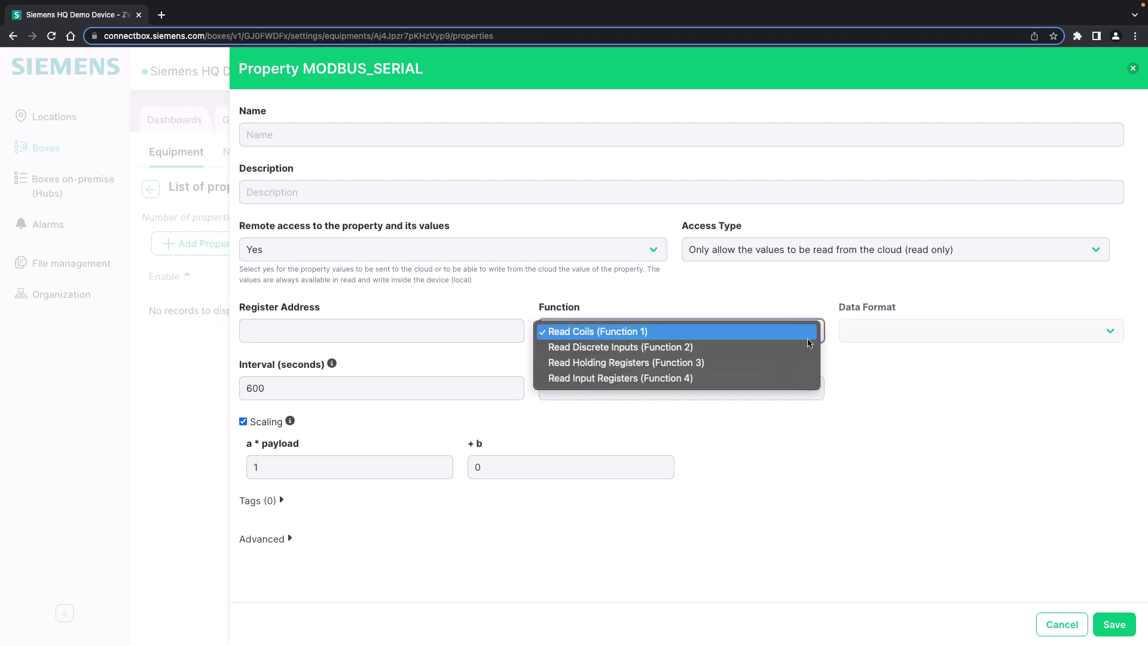
{"action": "left_click", "coordinate": [853, 357]}
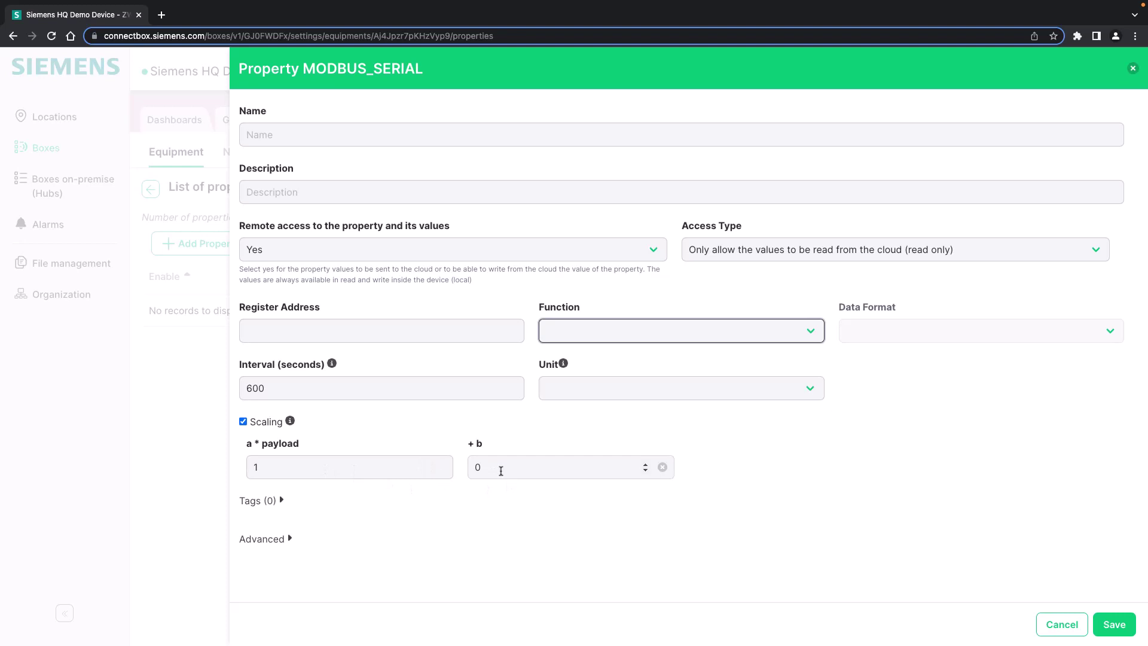
{"action": "left_click", "coordinate": [1096, 622]}
{"action": "left_click", "coordinate": [151, 189]}
Save 'Modbus IP Test' as MODBUS IP at 168.192.0.1, port 502, slave id 6, MODBUS_IP network
{"action": "left_click", "coordinate": [233, 206]}
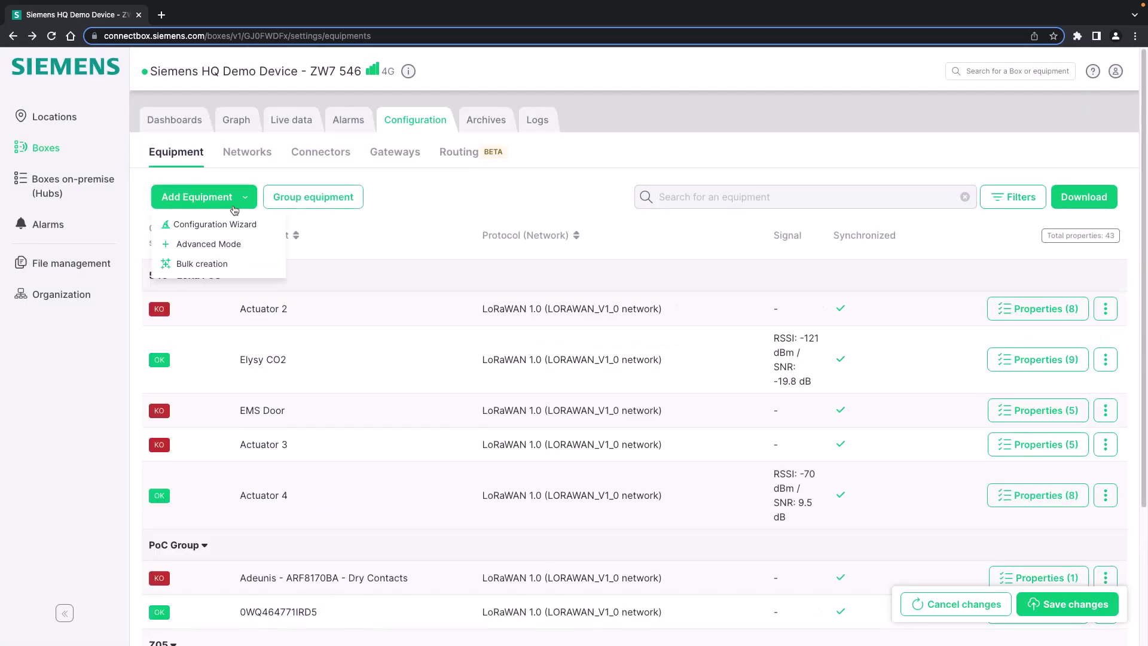
{"action": "left_click", "coordinate": [195, 241]}
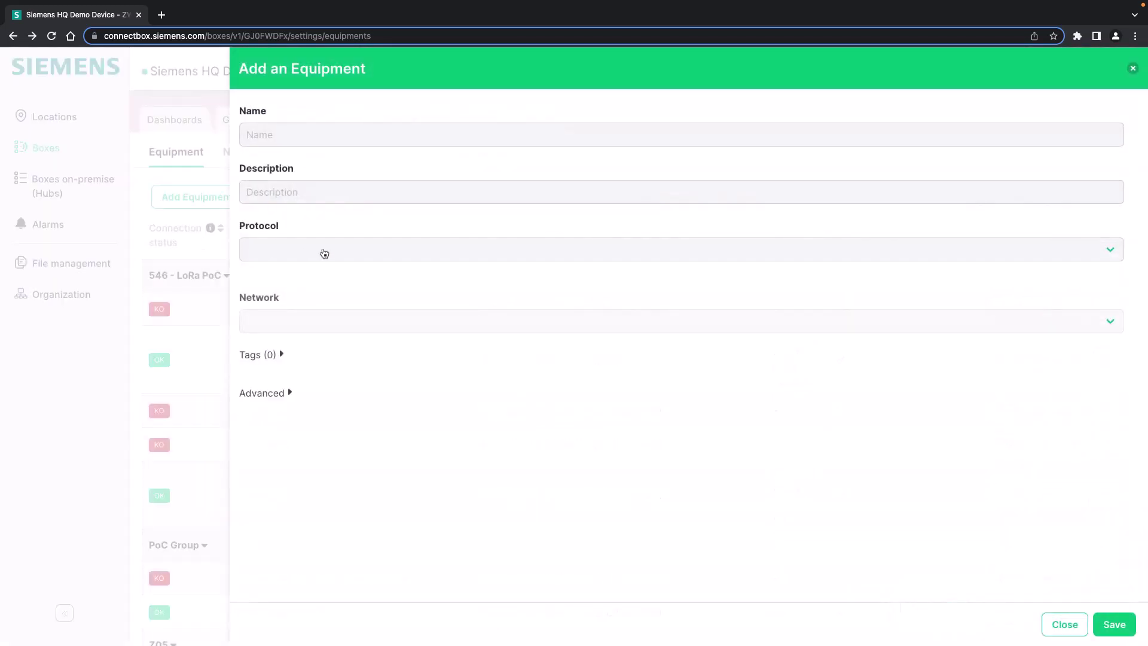
{"action": "left_click", "coordinate": [324, 253]}
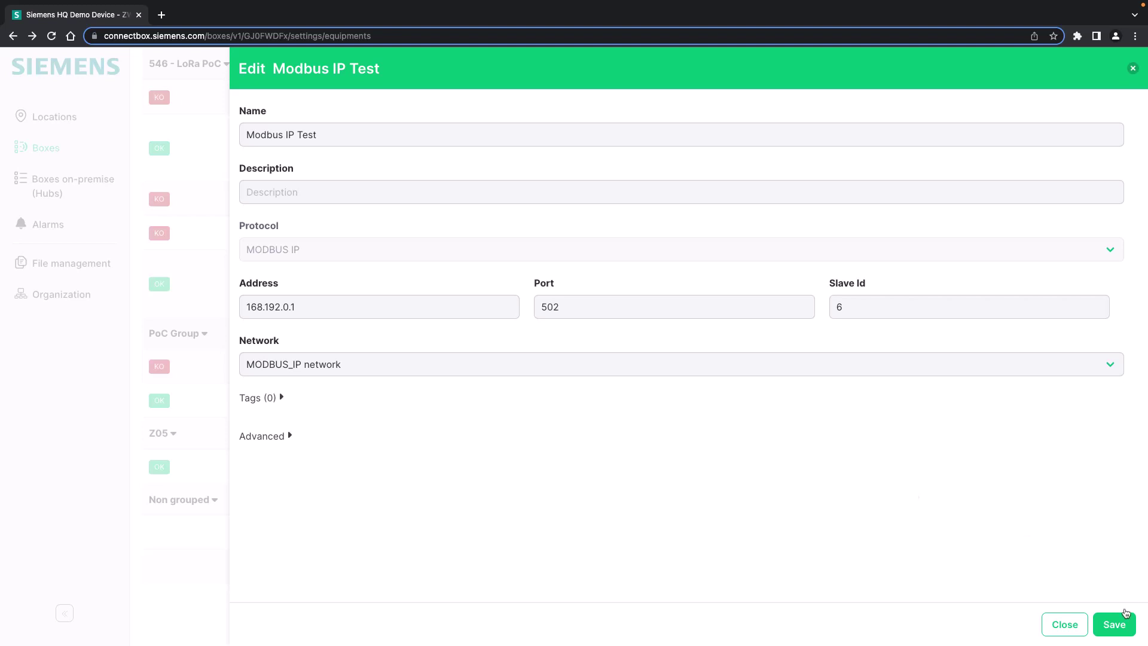
{"action": "left_click", "coordinate": [1114, 625]}
{"action": "left_click", "coordinate": [1037, 570]}
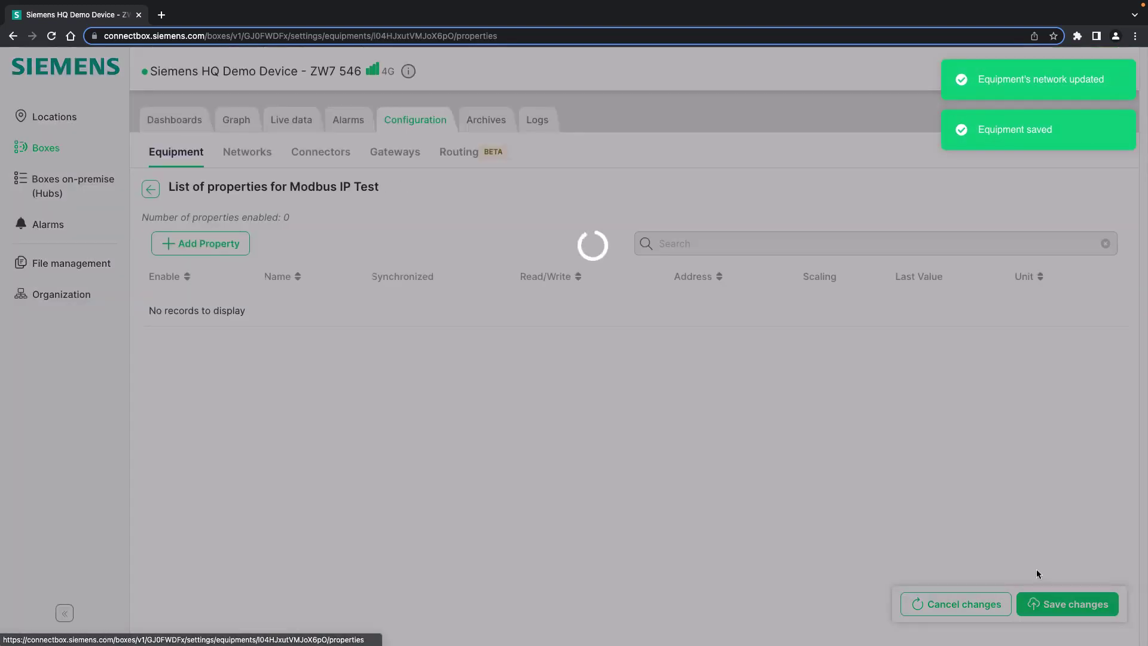
{"action": "left_click", "coordinate": [227, 245]}
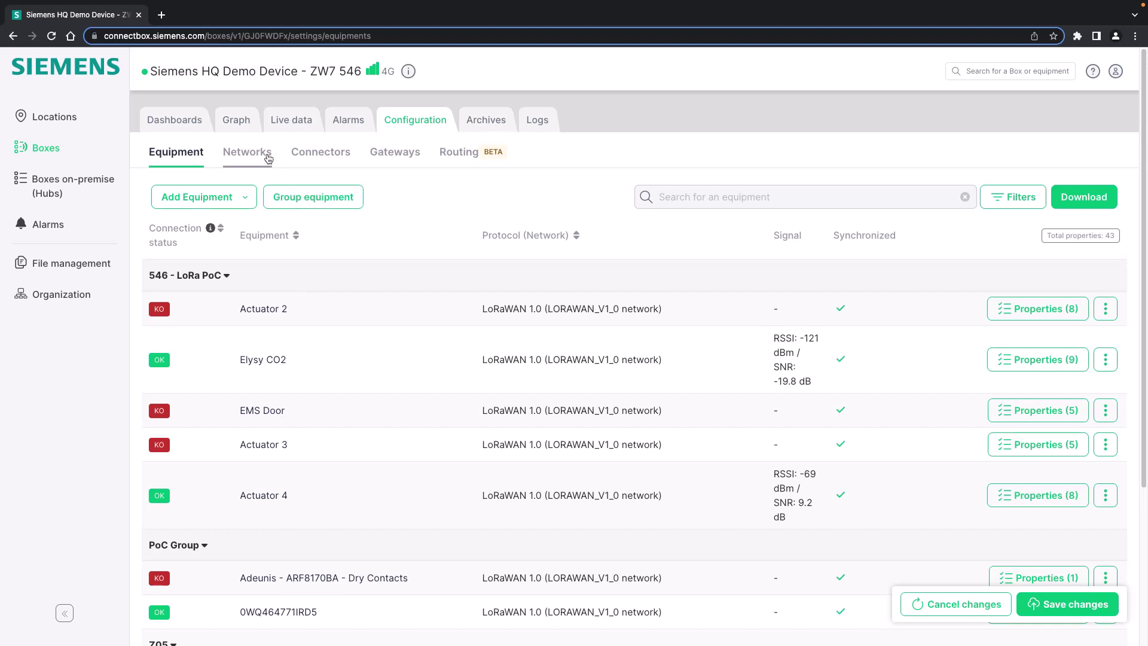
Save the KNX_LTE network unchanged (individual address 0.2.8, internal address 2.7.24), leaving its actions unused
{"action": "left_click", "coordinate": [247, 152]}
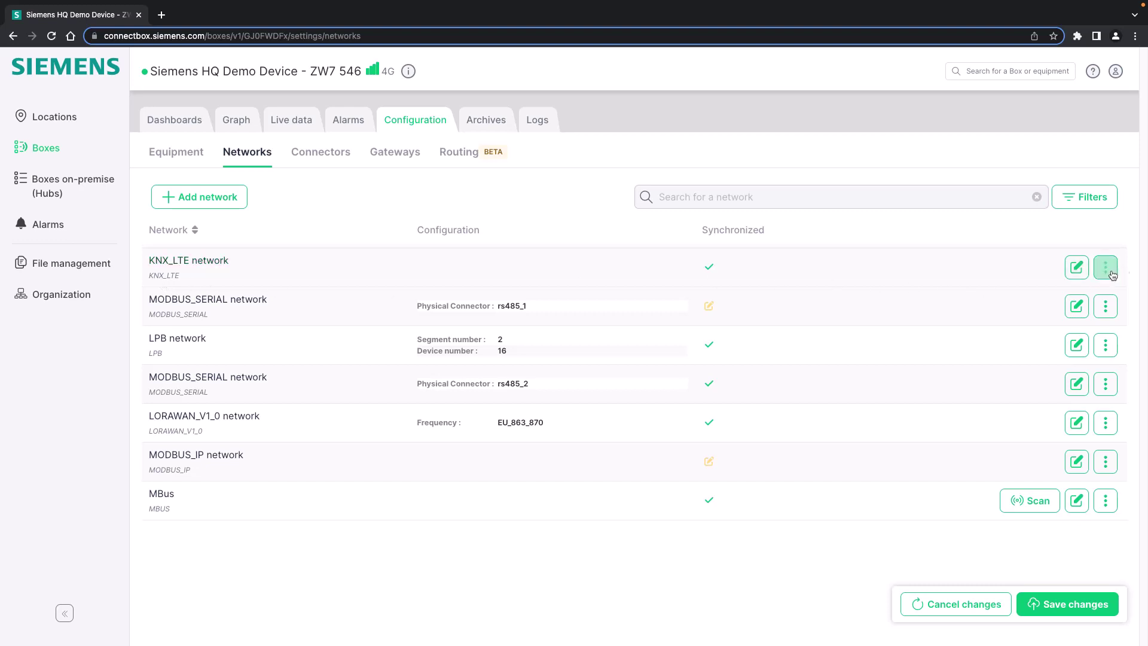
{"action": "left_click", "coordinate": [1077, 267]}
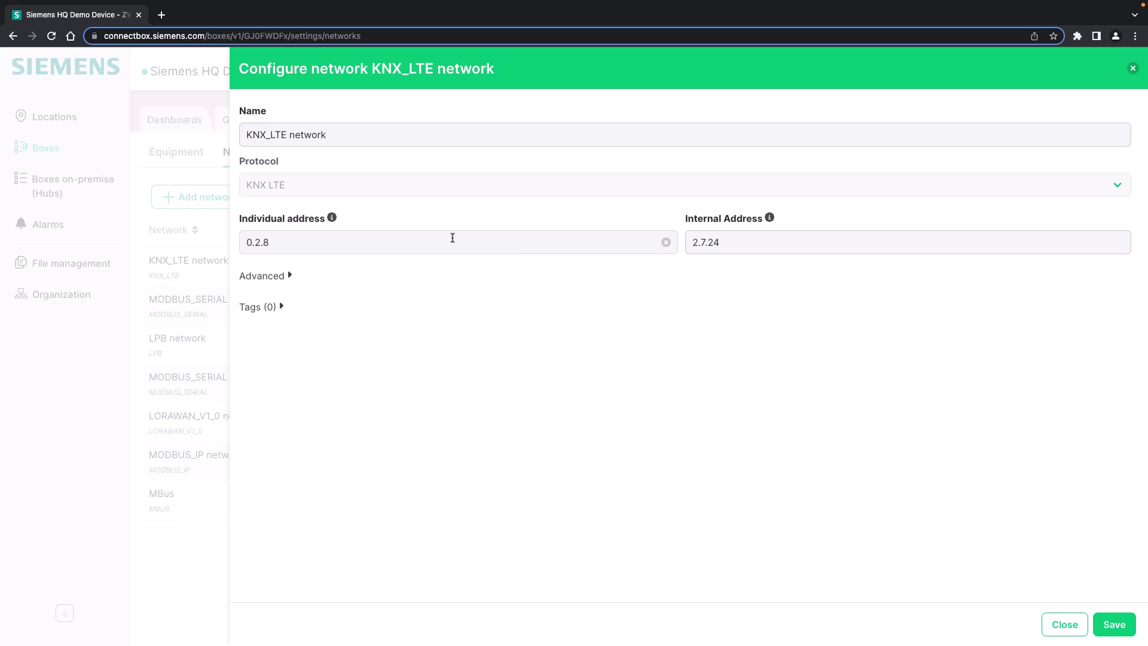
{"action": "mouse_move", "coordinate": [771, 220]}
{"action": "left_click", "coordinate": [1114, 624]}
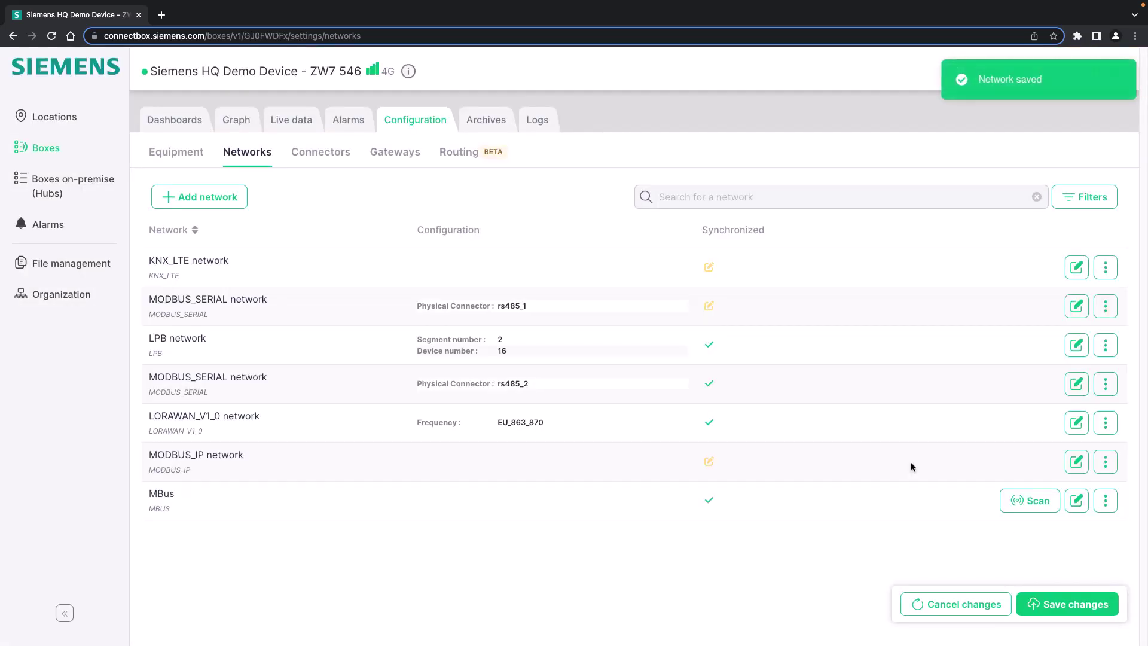
{"action": "left_click", "coordinate": [1105, 268]}
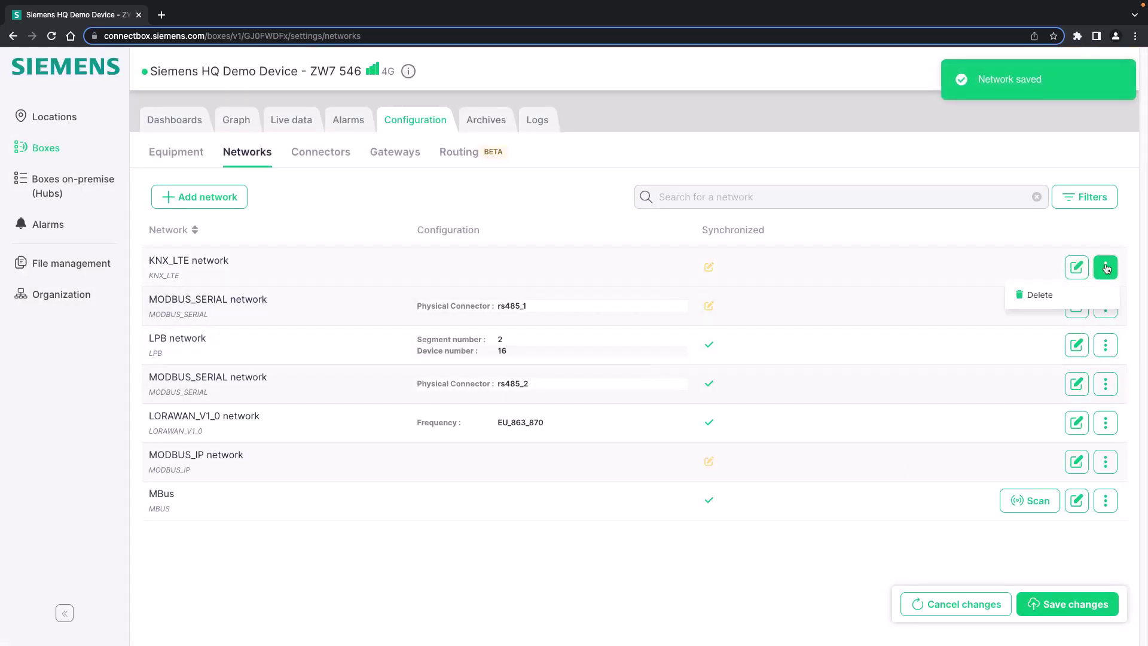
{"action": "left_click", "coordinate": [1020, 239]}
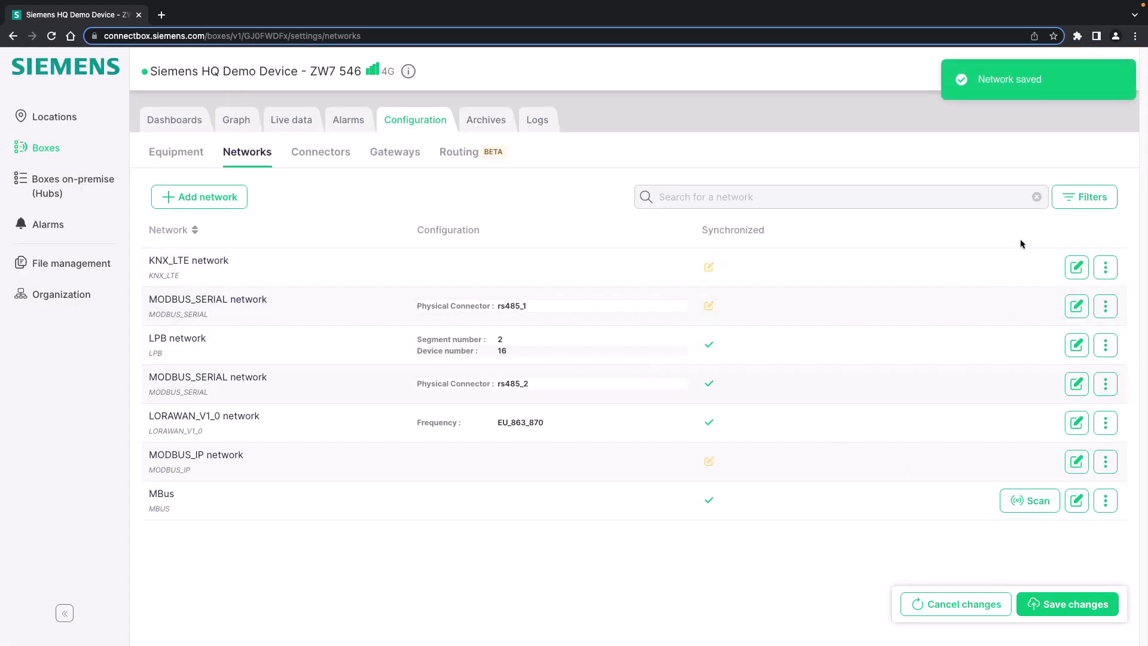
Review the Siemens - Synco - RMU710B property list, then open its equipment settings
{"action": "left_click", "coordinate": [182, 154]}
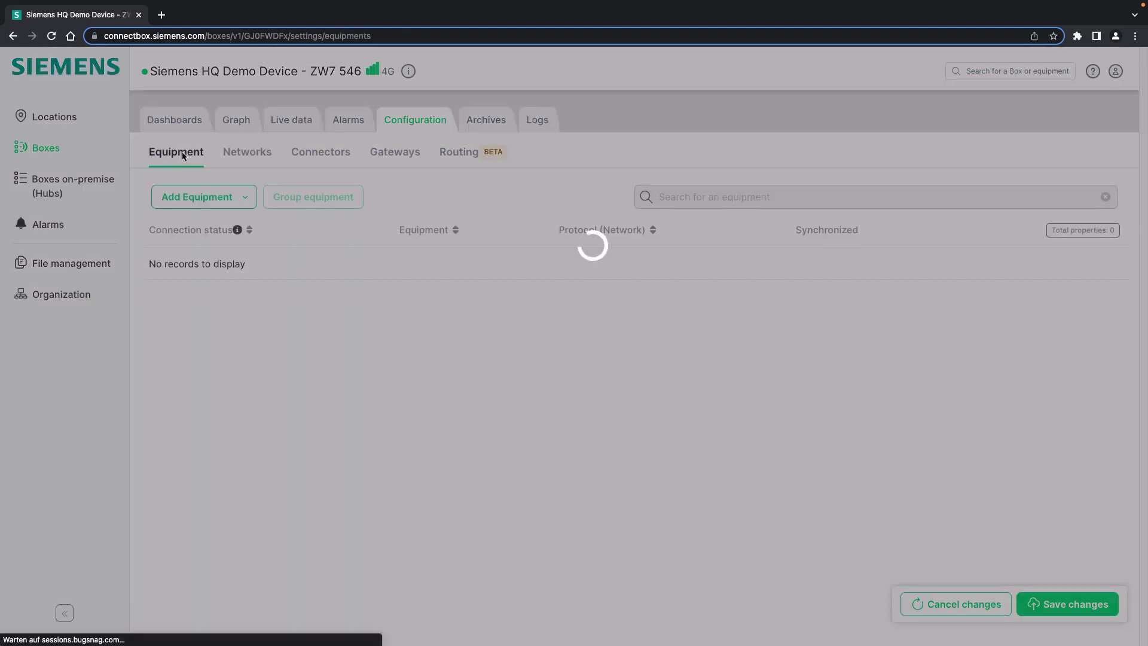
{"action": "scroll", "coordinate": [314, 287], "scroll_direction": "down", "scroll_amount": 3}
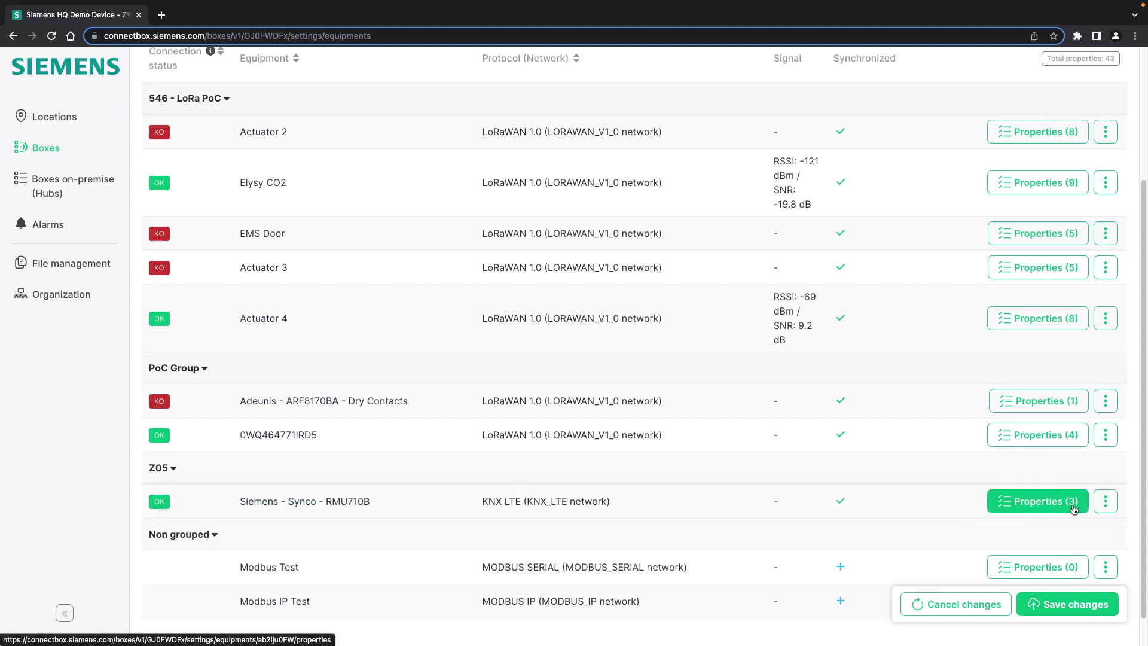
{"action": "left_click", "coordinate": [1073, 508]}
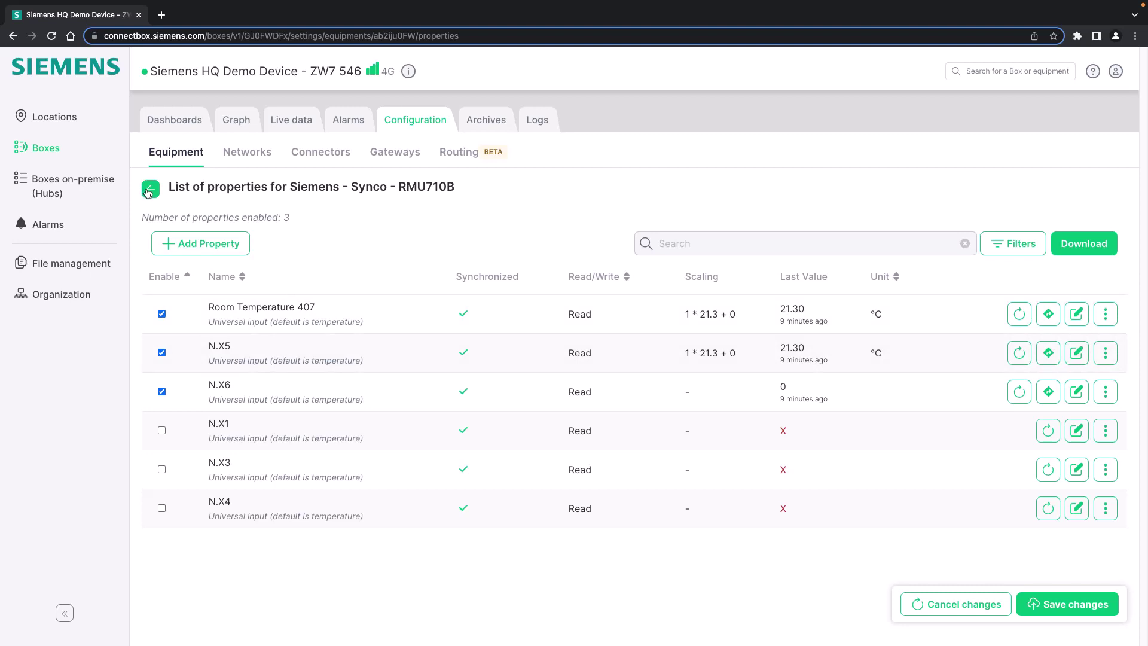
{"action": "left_click", "coordinate": [149, 192]}
{"action": "scroll", "coordinate": [1089, 529], "scroll_direction": "down", "scroll_amount": 5}
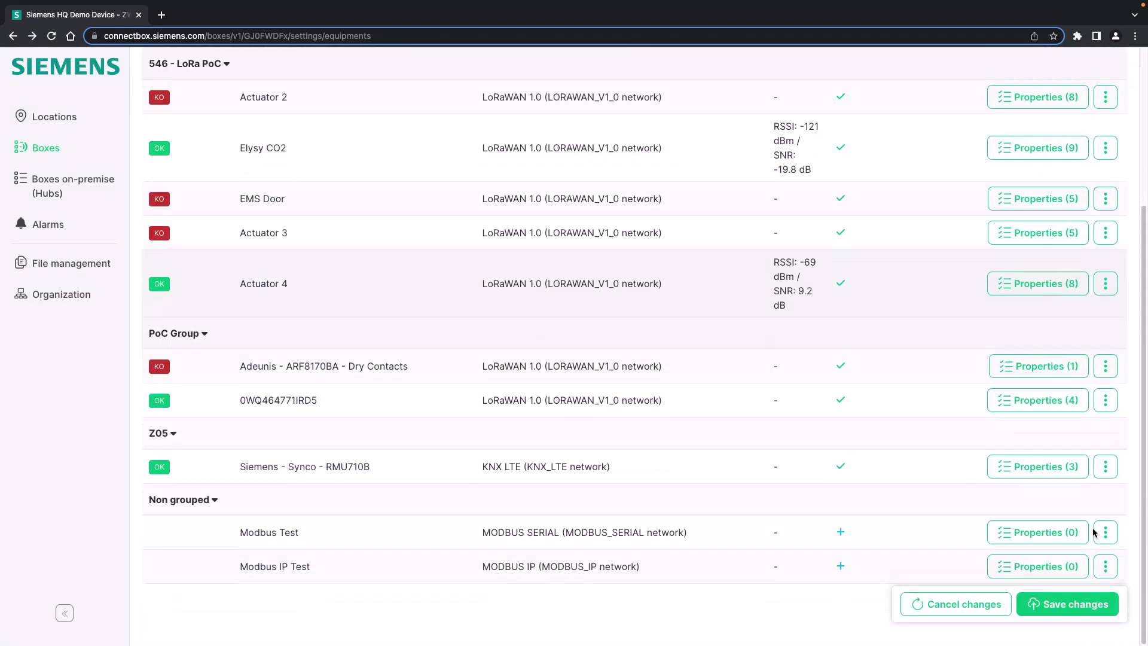
{"action": "left_click", "coordinate": [1105, 468]}
{"action": "left_click", "coordinate": [1072, 492]}
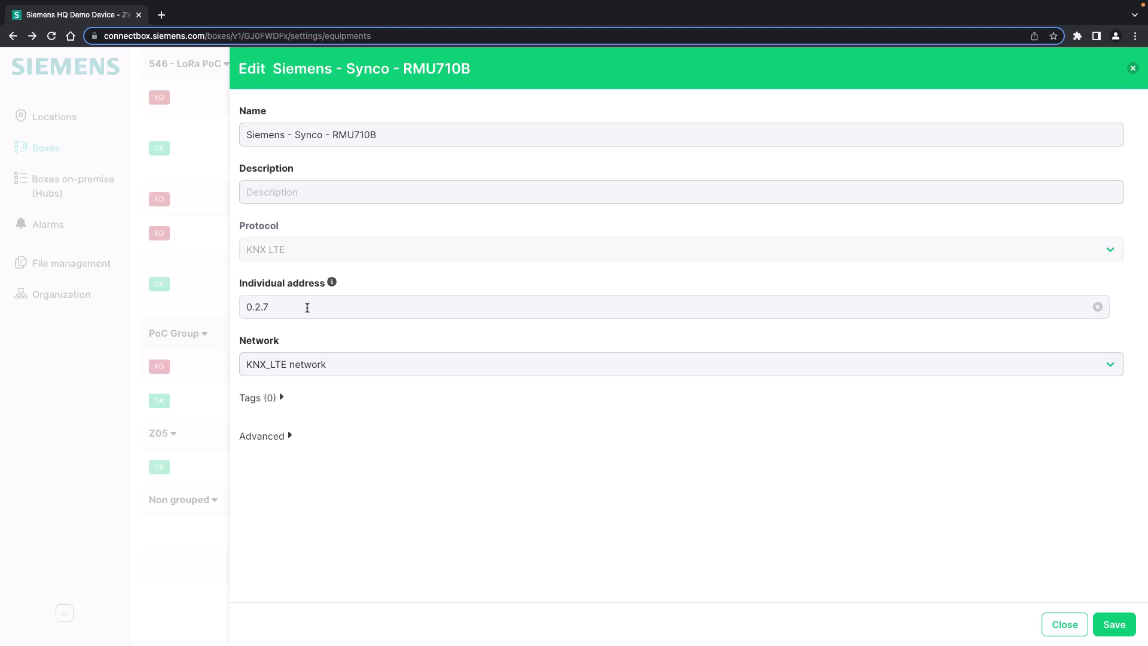
Reopen the Synco RMU710B settings, keep KNX_LTE network, confirm group Z05, and save
{"action": "left_click", "coordinate": [1067, 624]}
{"action": "left_click", "coordinate": [1106, 466]}
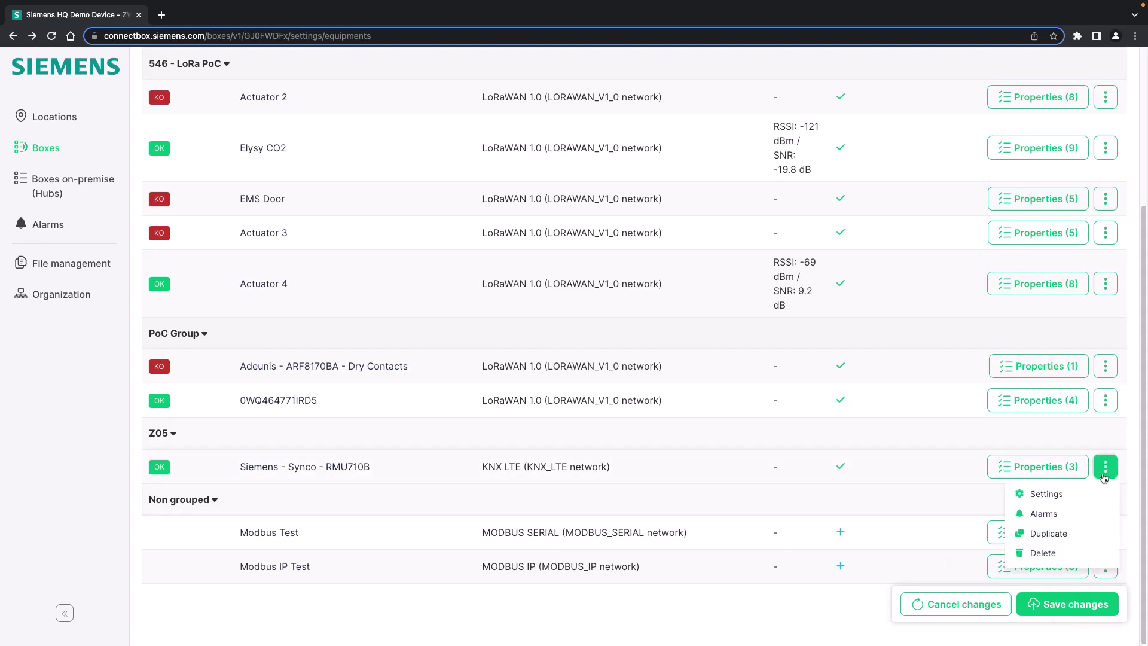
{"action": "left_click", "coordinate": [1051, 495]}
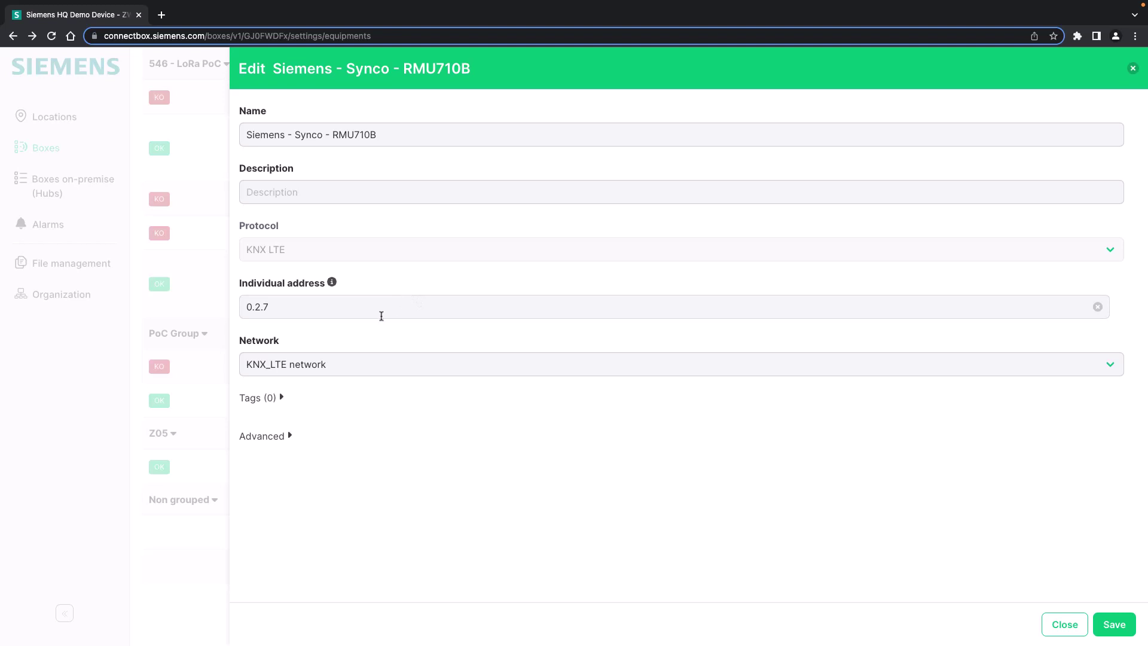
{"action": "left_click", "coordinate": [375, 375]}
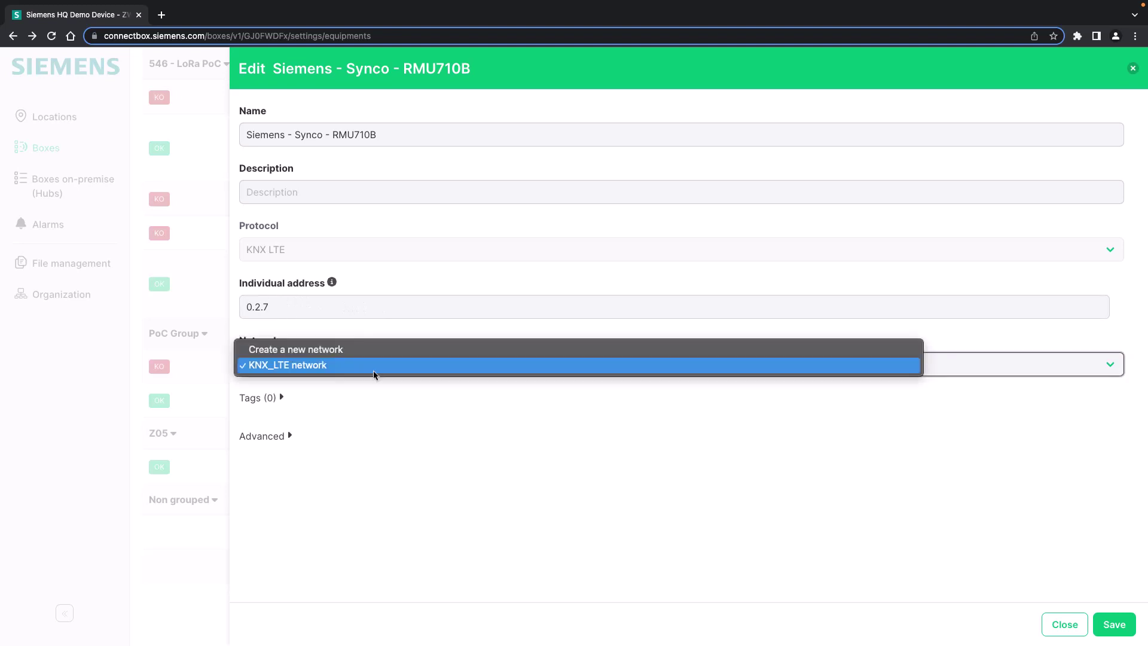
{"action": "left_click", "coordinate": [409, 400]}
{"action": "left_click", "coordinate": [275, 439]}
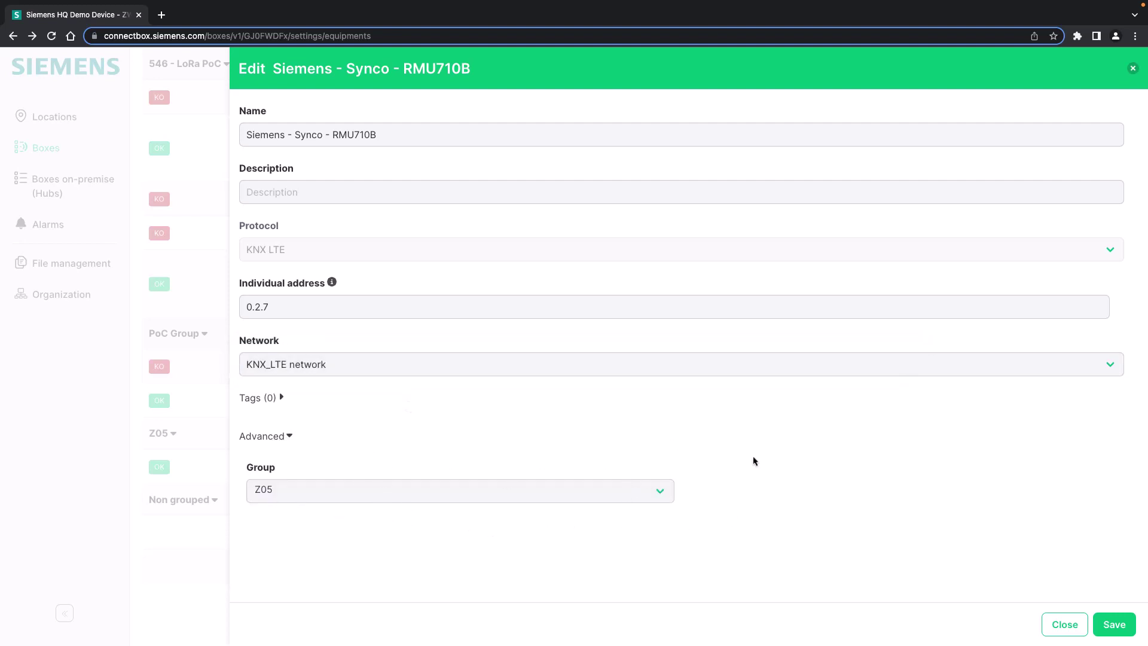
{"action": "left_click", "coordinate": [1117, 625]}
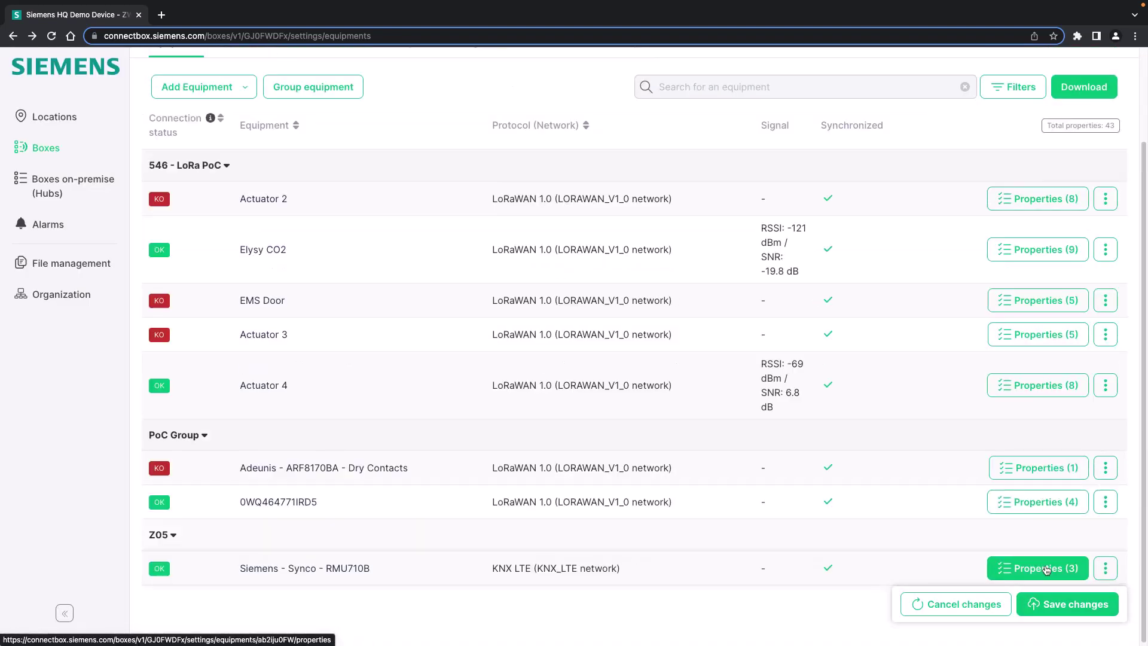
Edit the Synco's Room Temperature 407 property from its property list
{"action": "left_click", "coordinate": [1046, 569]}
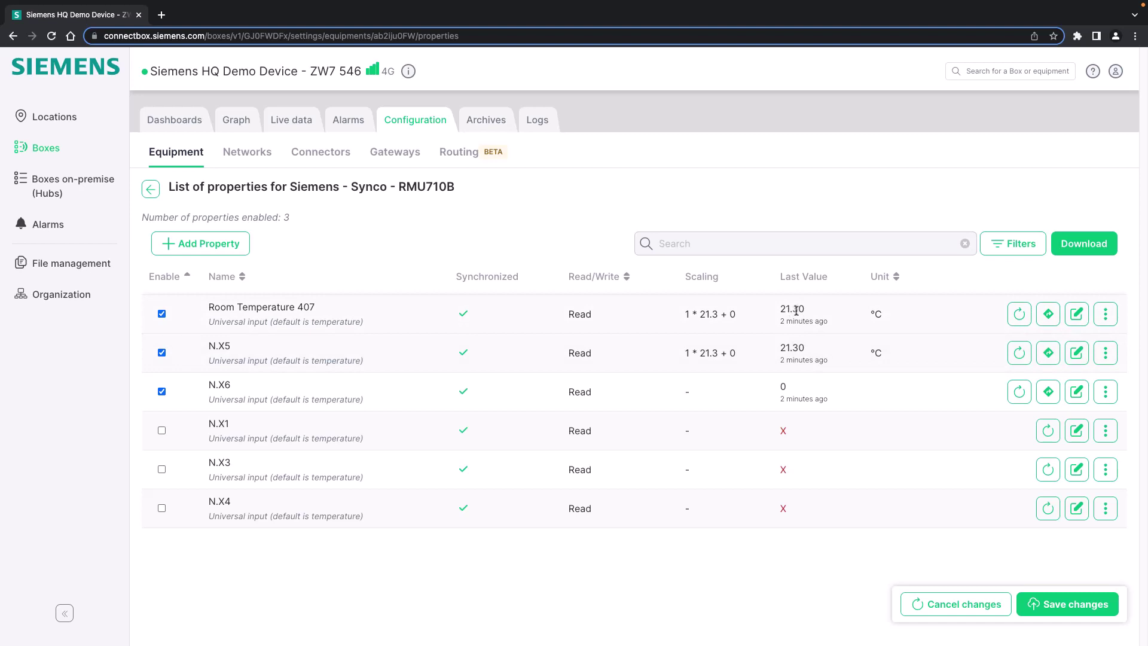
{"action": "left_click", "coordinate": [1076, 318]}
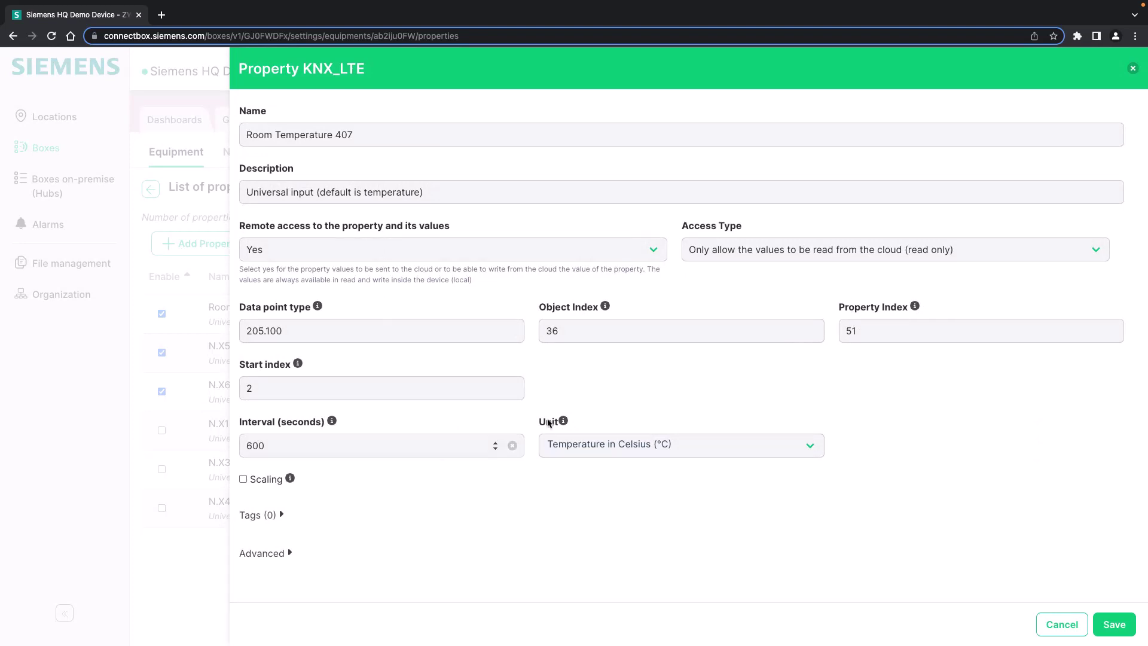
Read the help text for each Room Temperature 407 property field
{"action": "mouse_move", "coordinate": [319, 308]}
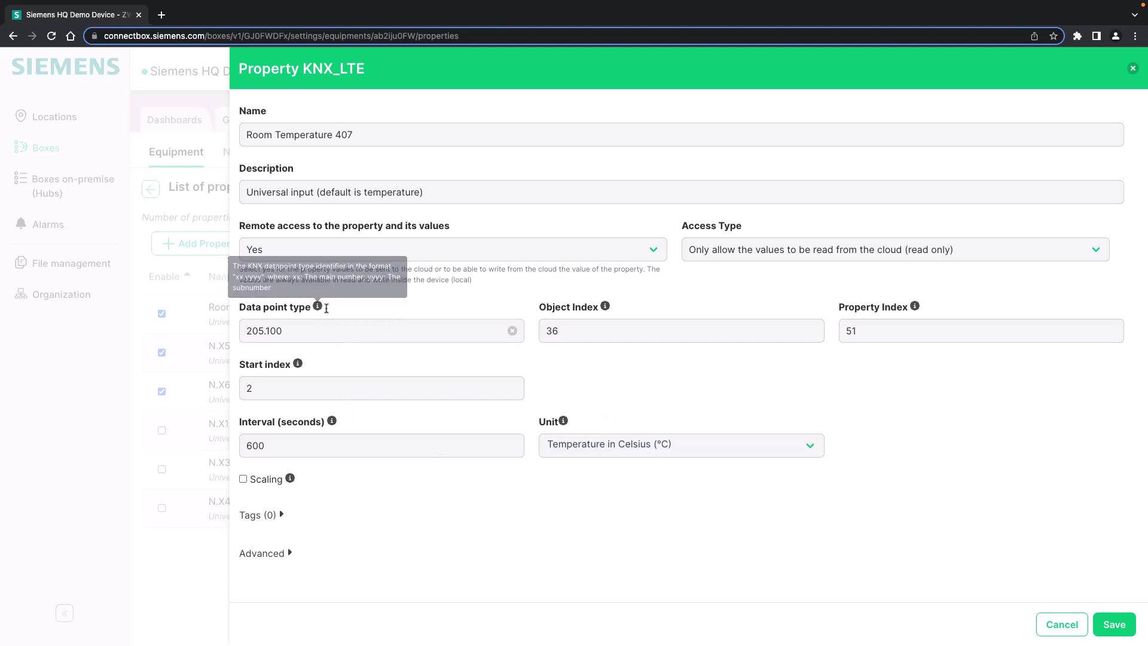
{"action": "mouse_move", "coordinate": [608, 312]}
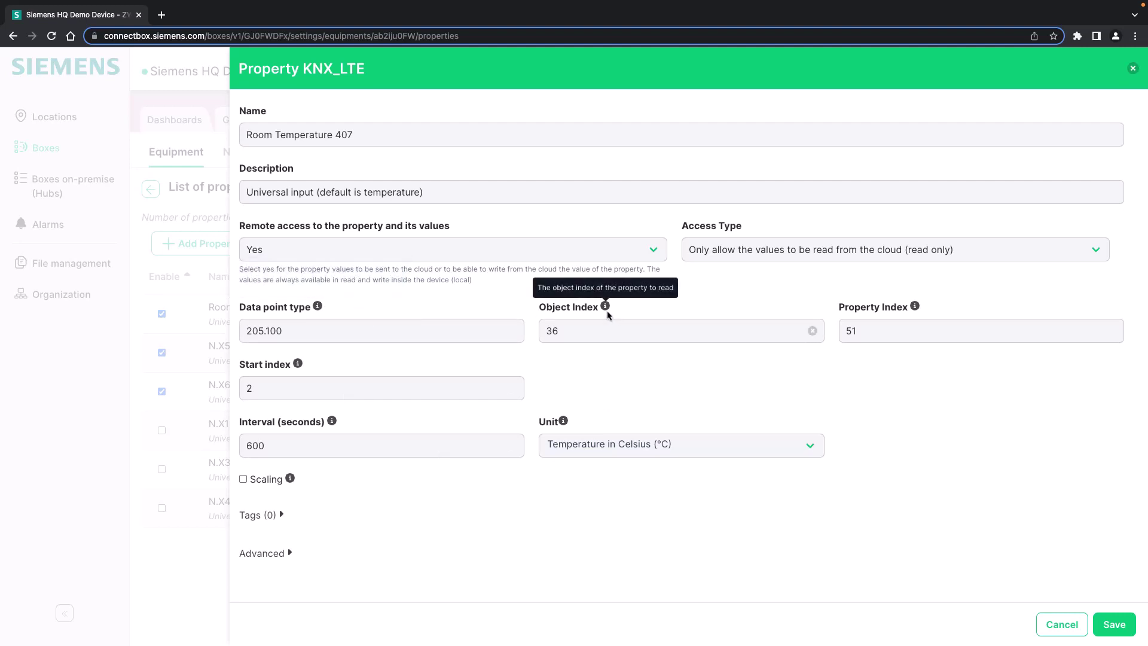
{"action": "mouse_move", "coordinate": [913, 309]}
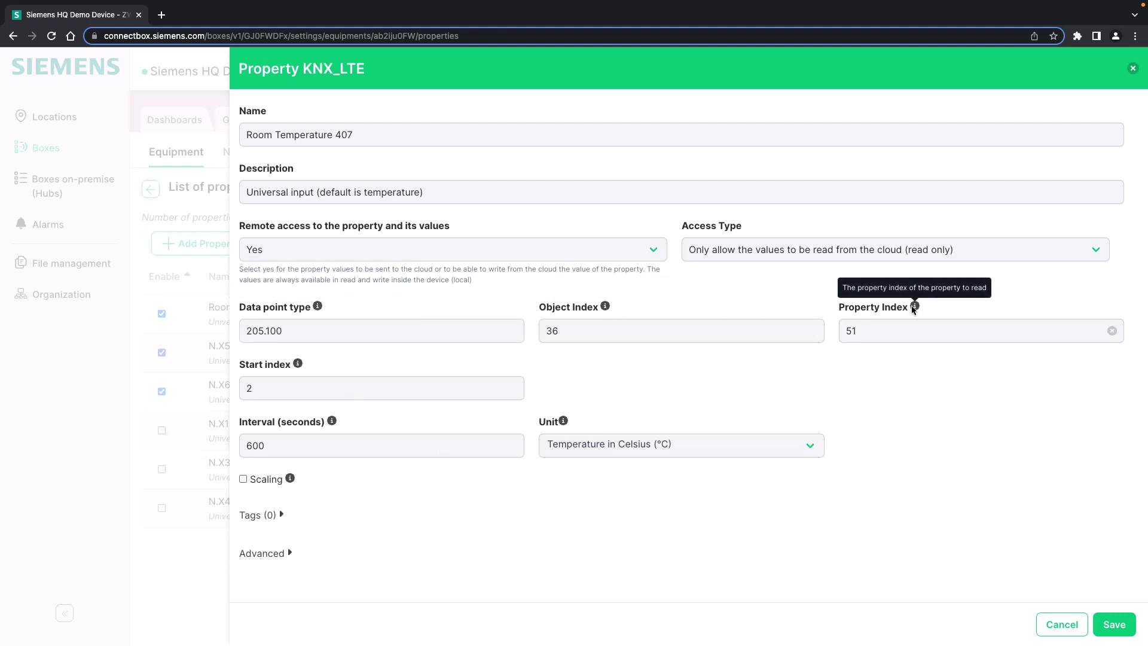
{"action": "mouse_move", "coordinate": [298, 367]}
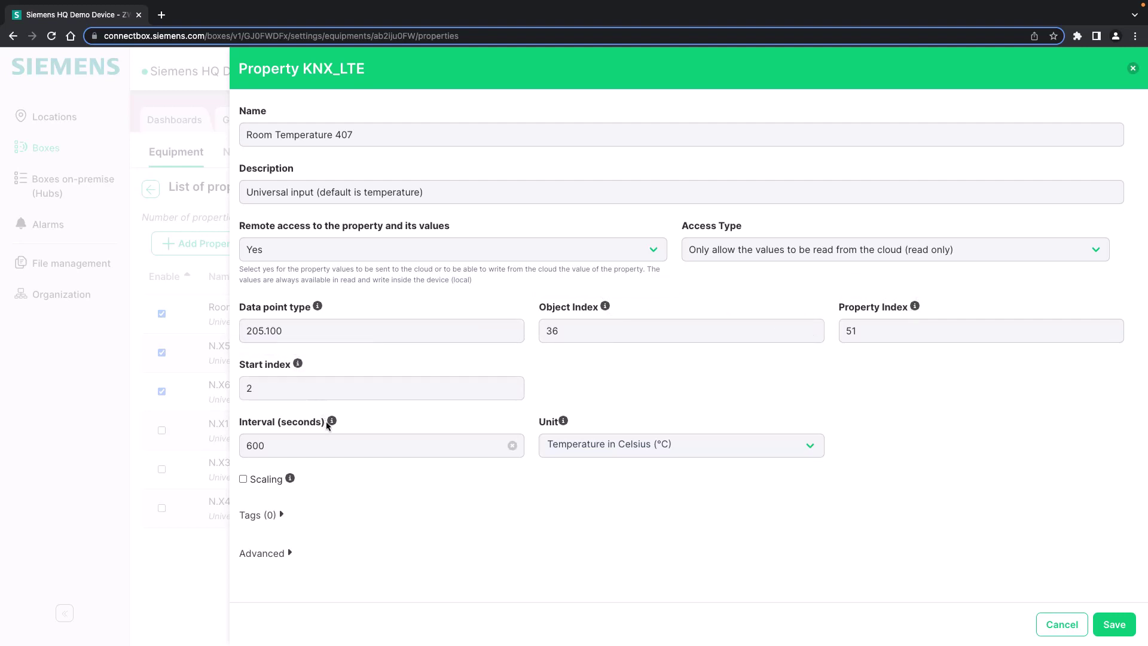
{"action": "mouse_move", "coordinate": [330, 424]}
{"action": "mouse_move", "coordinate": [566, 424]}
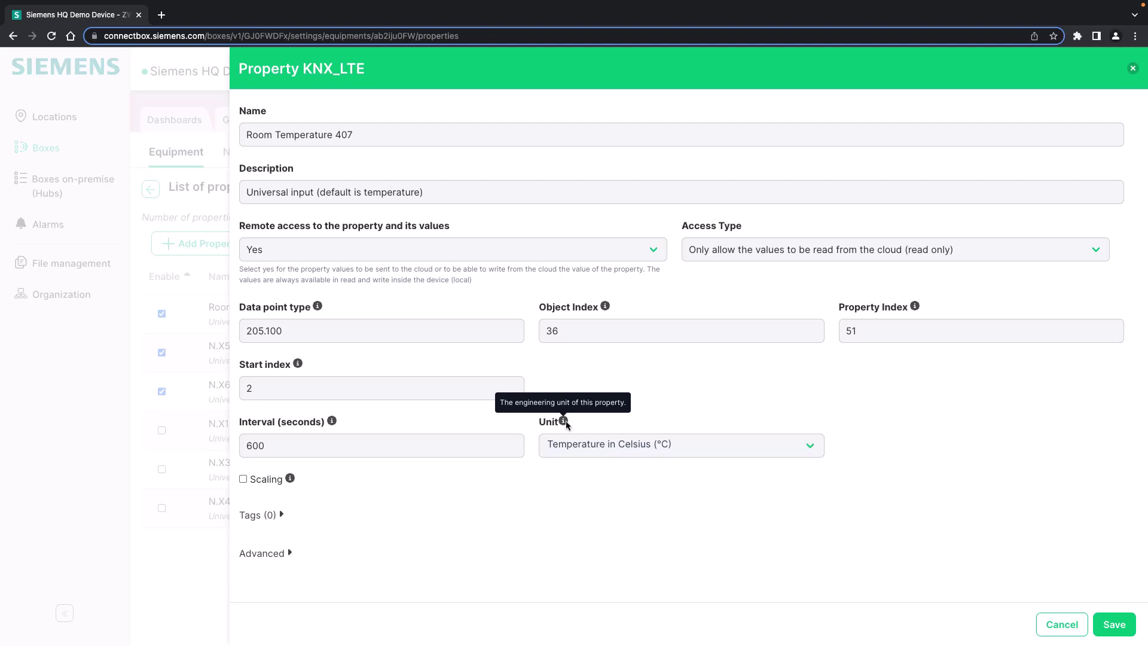
{"action": "left_click", "coordinate": [1062, 626]}
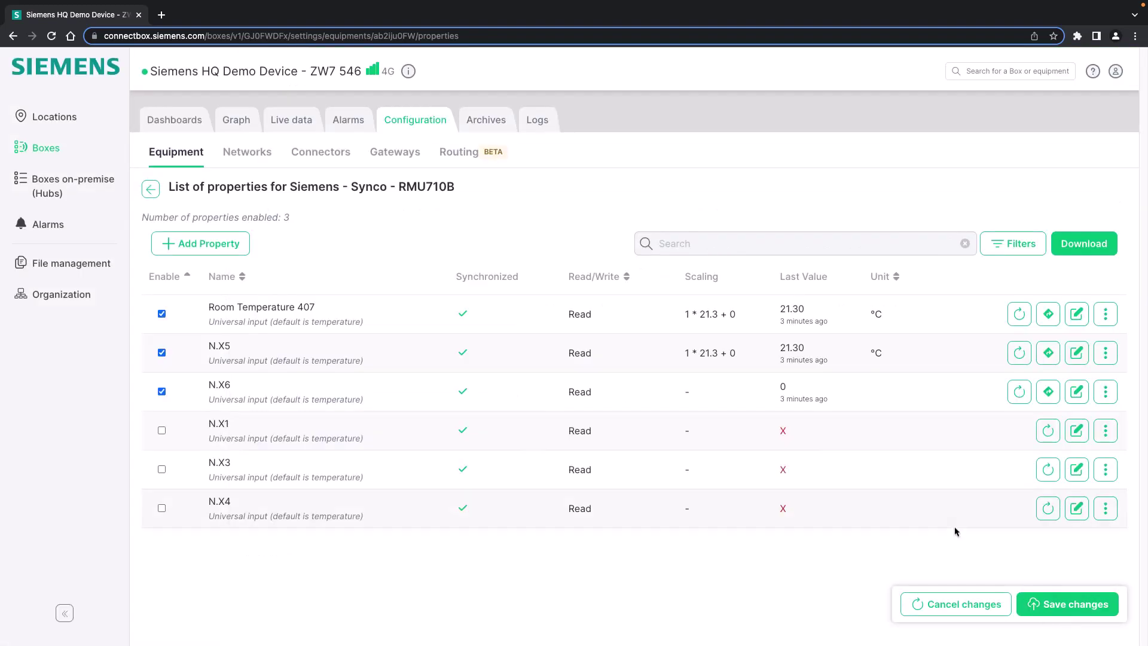
{"action": "left_click", "coordinate": [185, 243]}
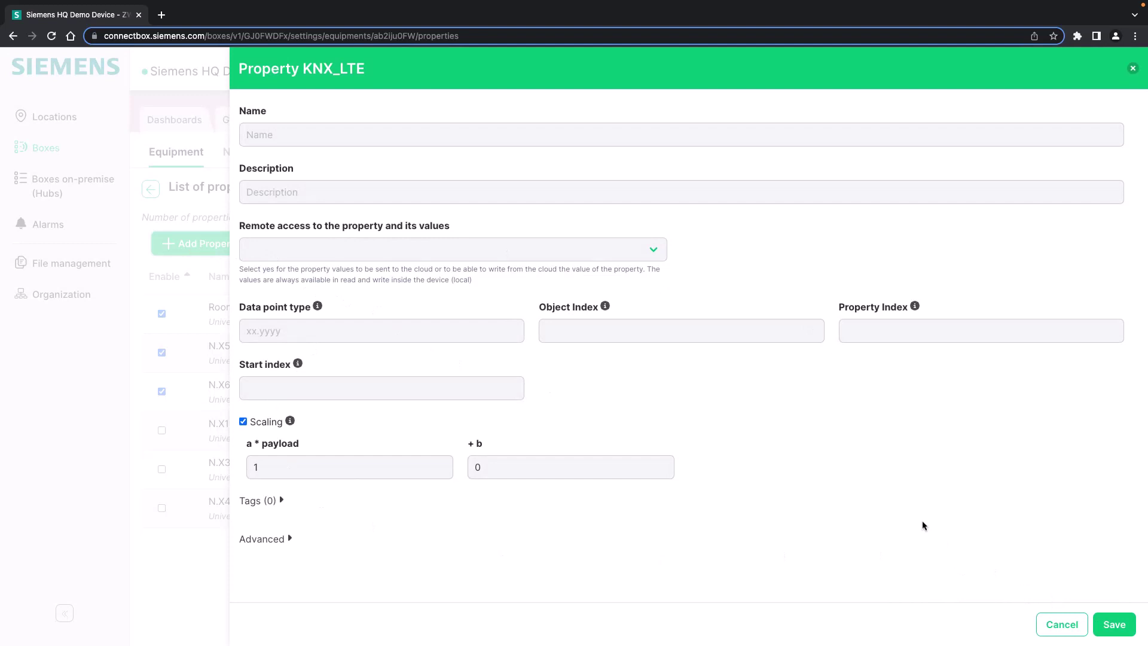
{"action": "left_click", "coordinate": [1063, 624]}
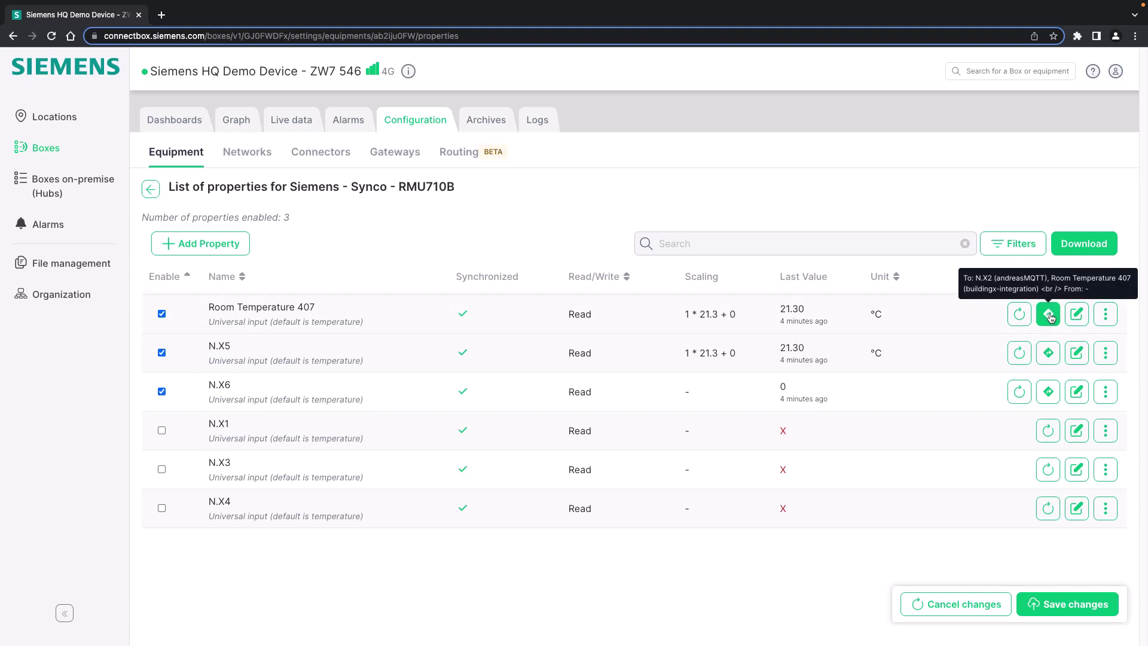
{"action": "left_click", "coordinate": [1049, 314]}
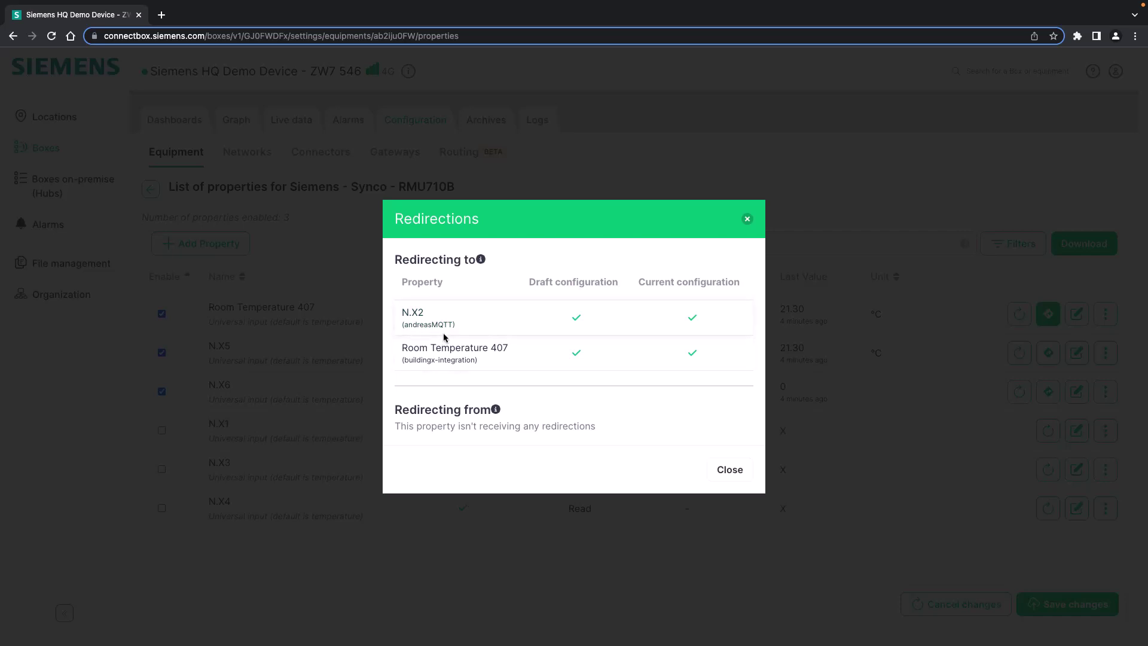
{"action": "left_click", "coordinate": [746, 221]}
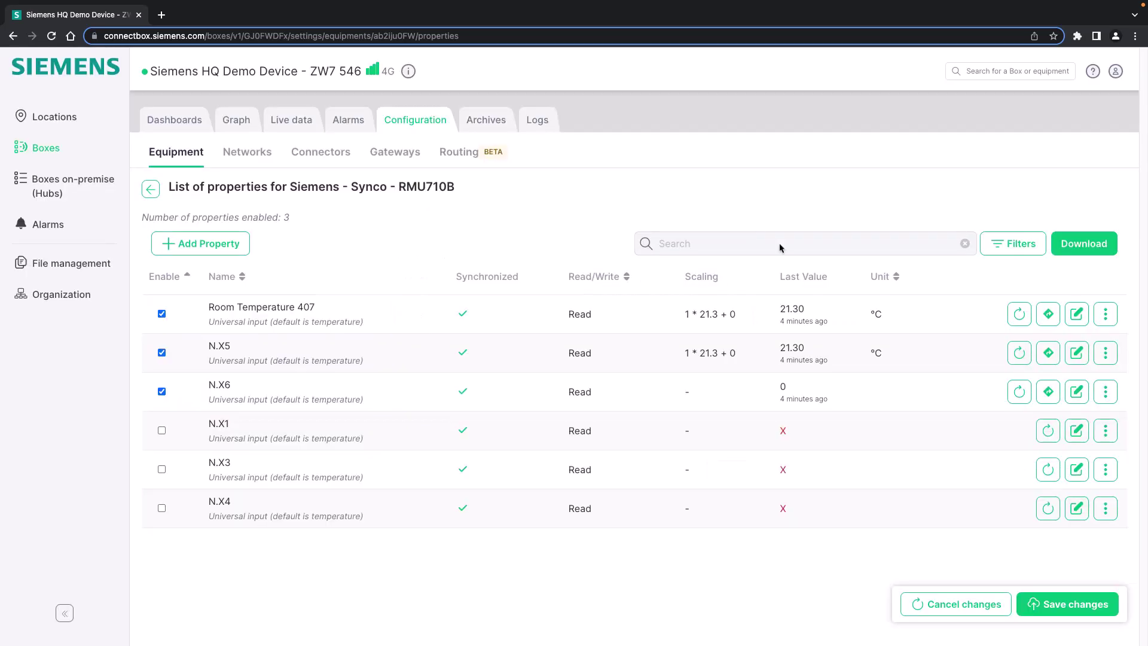
{"action": "left_click", "coordinate": [1107, 355]}
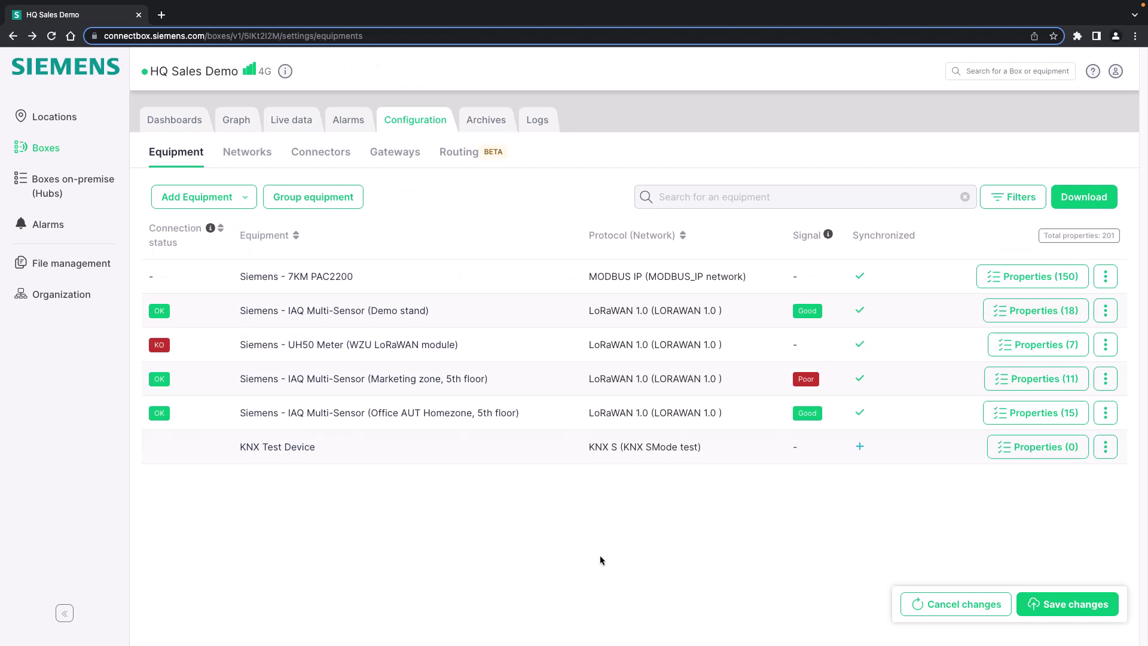
Inspect the add-equipment options, KNX Test Device settings (KNX SMode test network) and its properties
{"action": "left_click", "coordinate": [240, 195]}
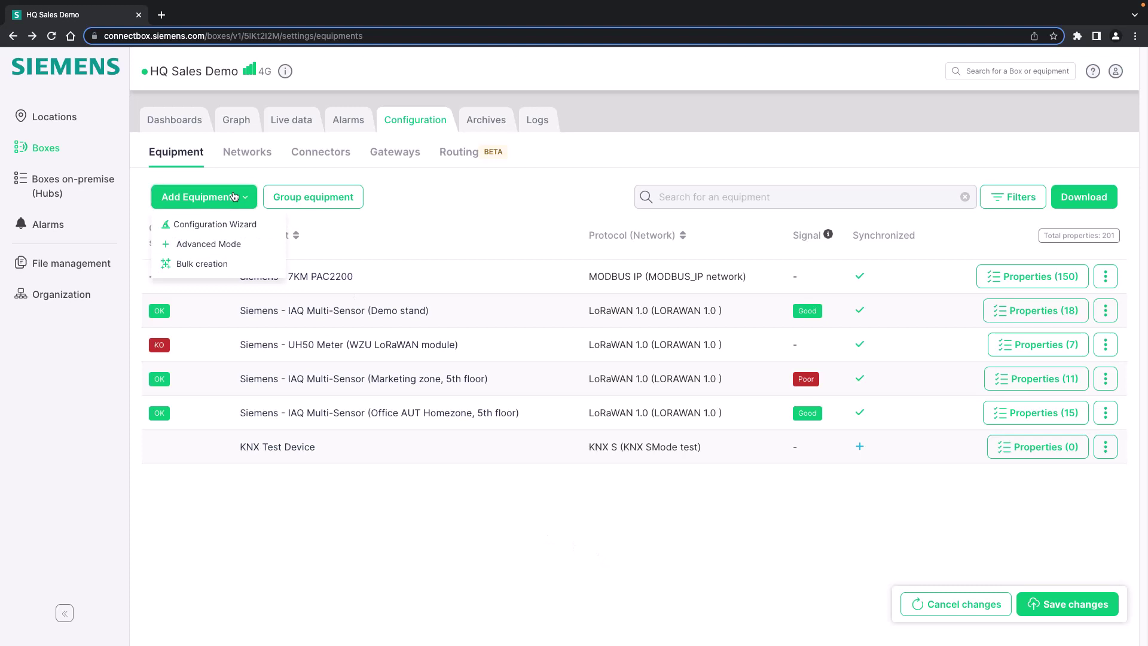
{"action": "left_click", "coordinate": [652, 510]}
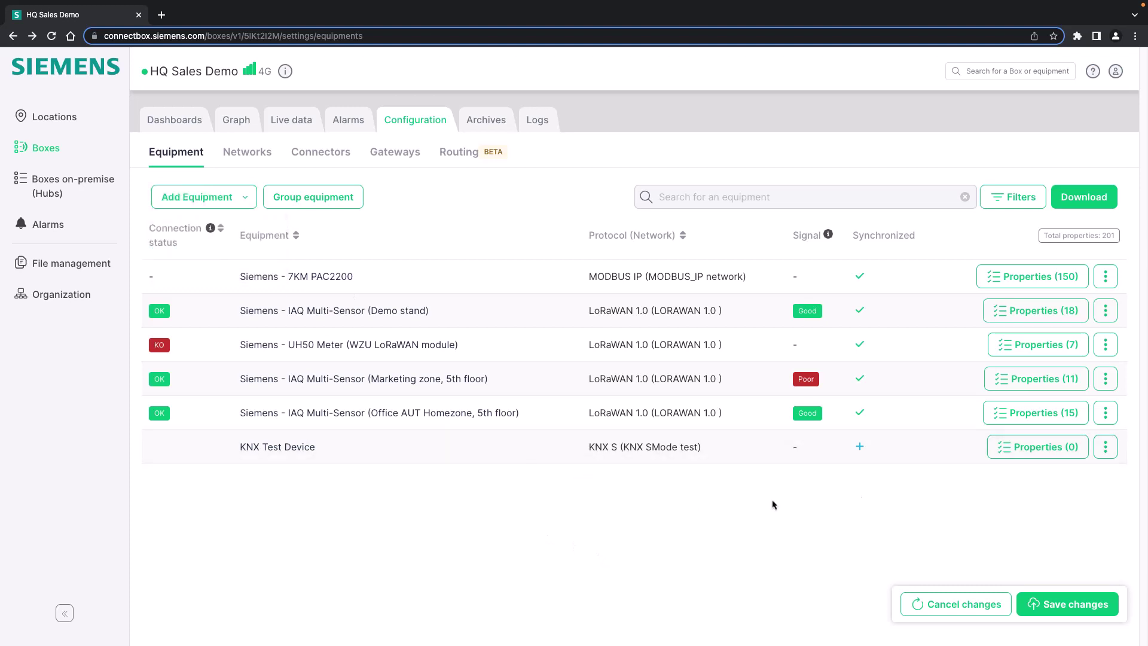
{"action": "left_click", "coordinate": [1106, 447]}
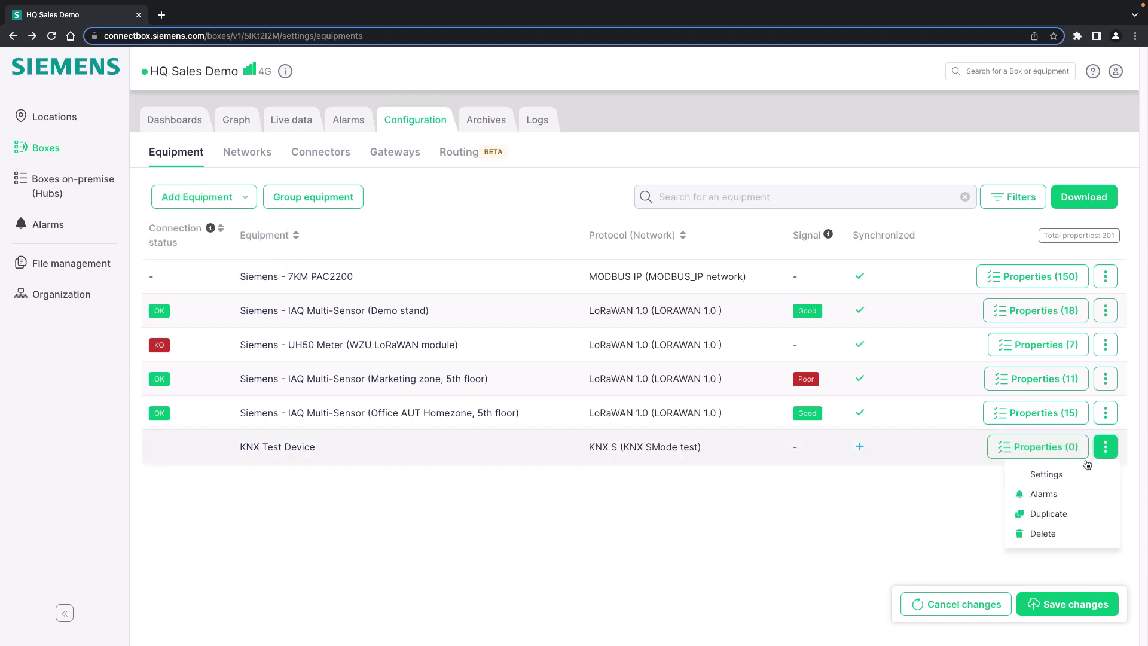
{"action": "left_click", "coordinate": [1070, 474]}
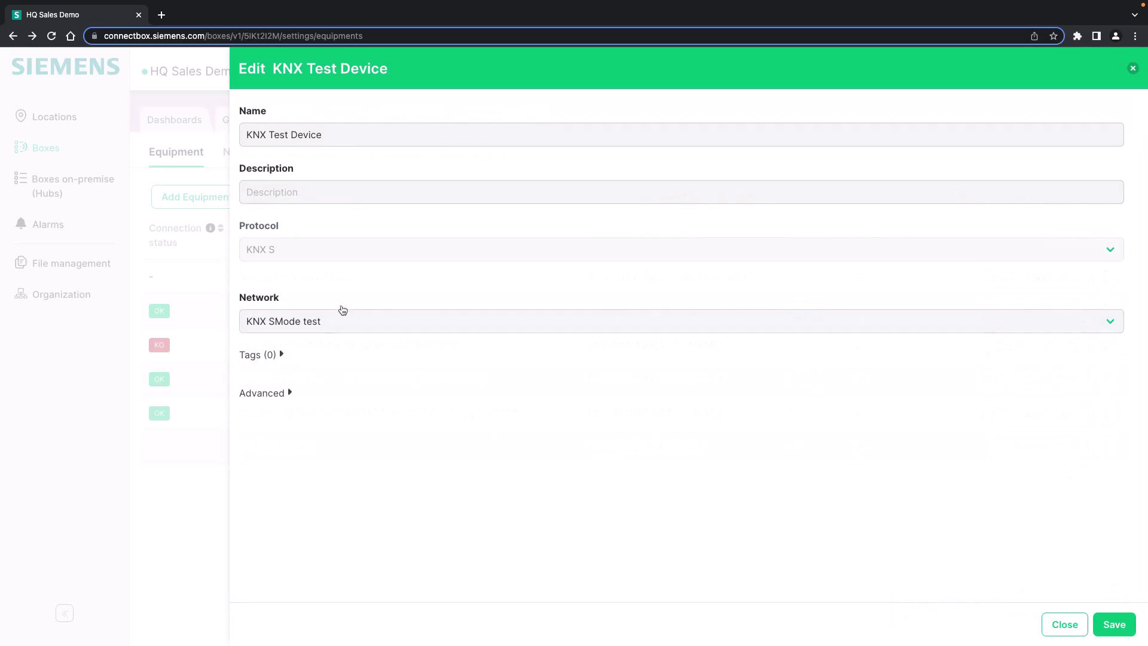
{"action": "left_click", "coordinate": [323, 328]}
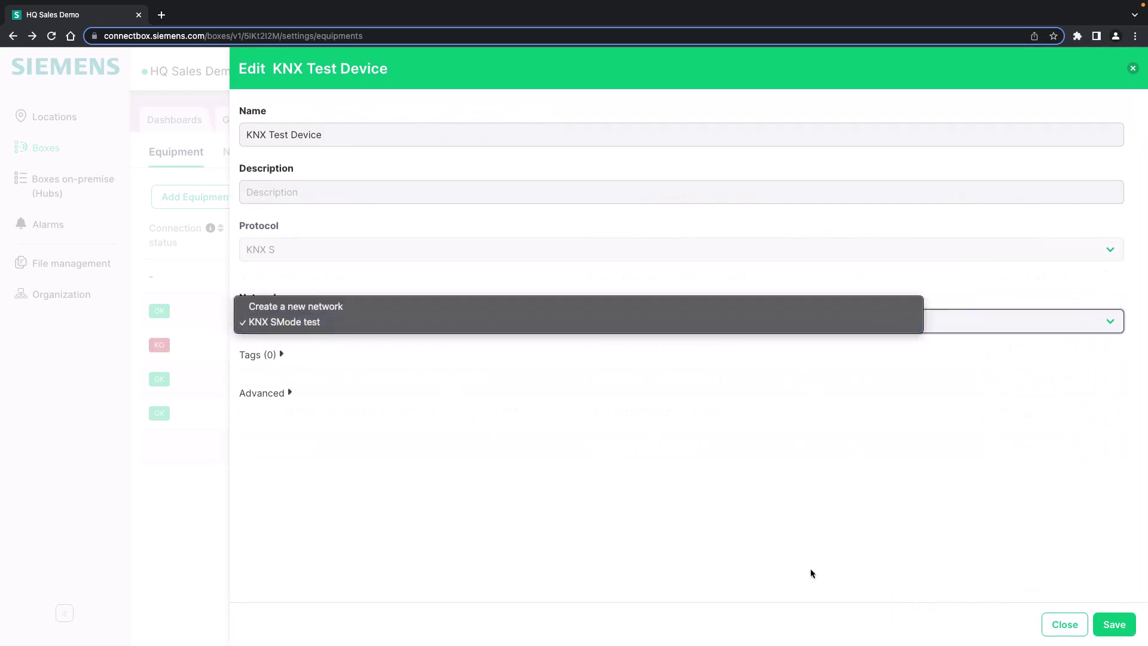
{"action": "left_click", "coordinate": [1072, 632]}
{"action": "left_click", "coordinate": [1071, 629]}
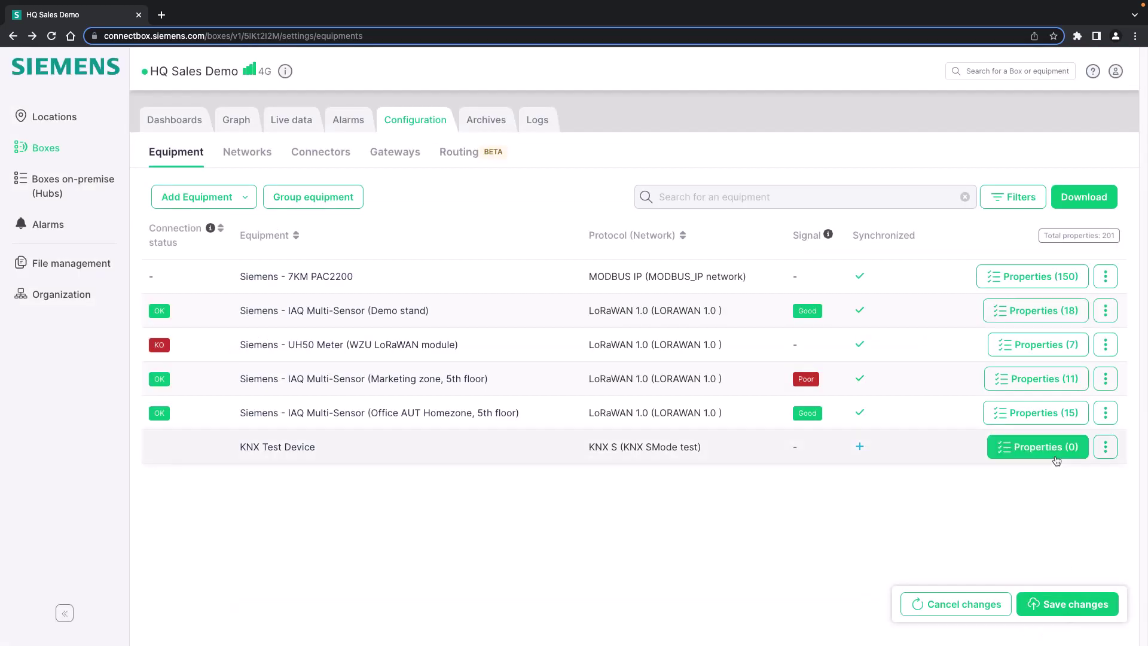
{"action": "left_click", "coordinate": [1038, 454]}
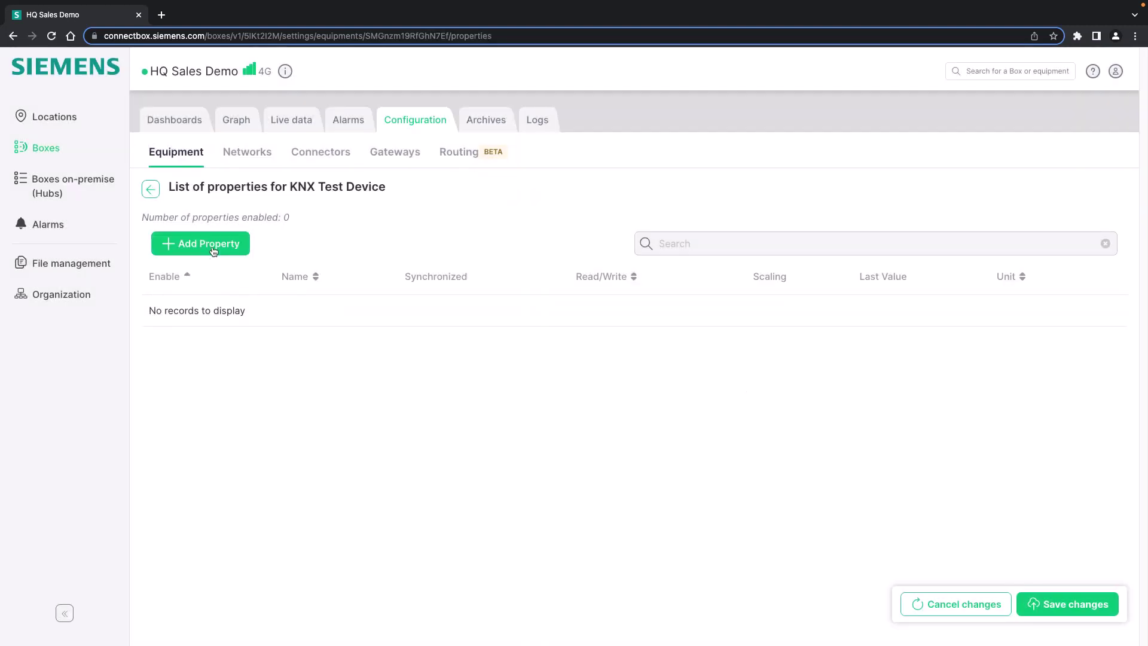
{"action": "left_click", "coordinate": [212, 247]}
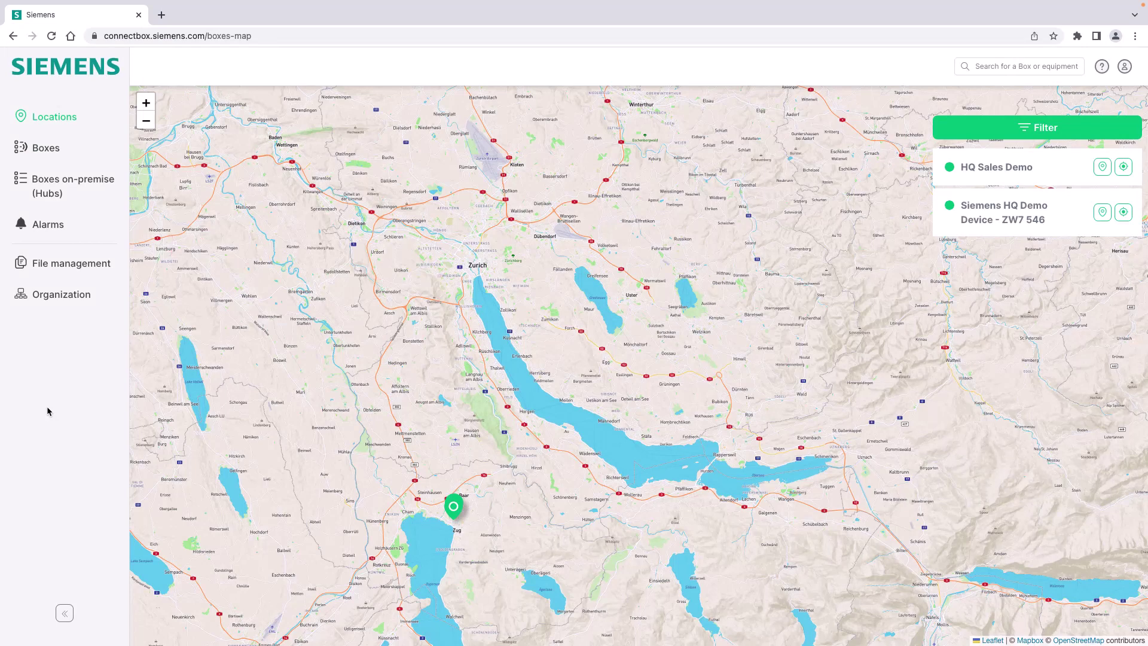
Go to the HQ Sales Demo box's equipment Configuration and expand the Add Equipment menu
{"action": "left_click", "coordinate": [54, 146]}
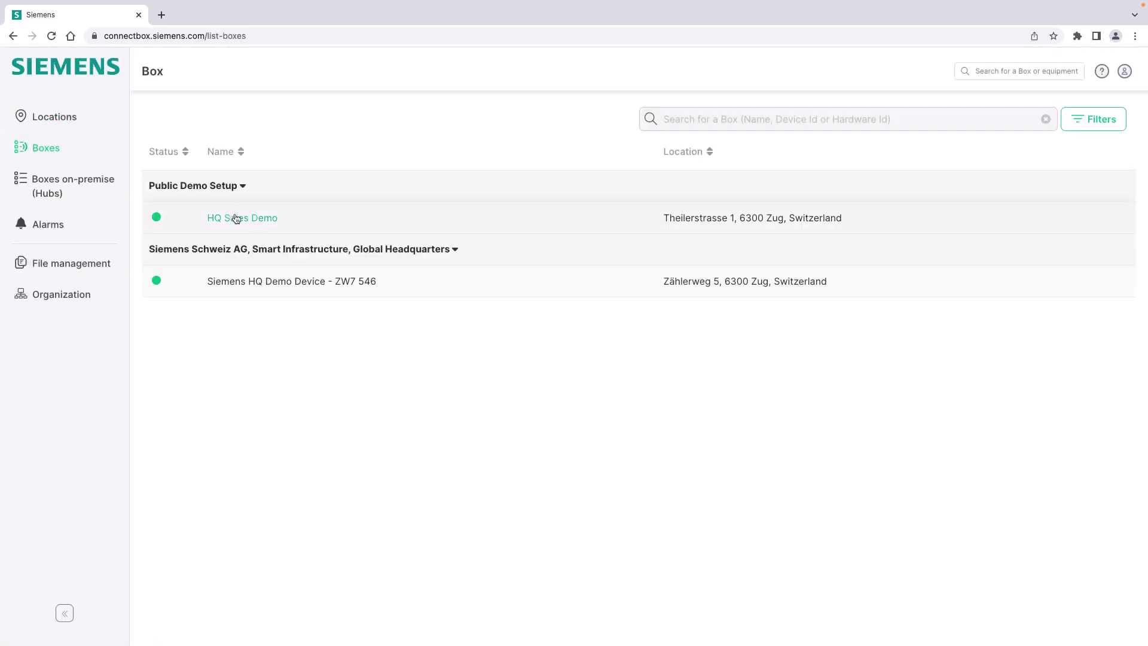
{"action": "left_click", "coordinate": [236, 219]}
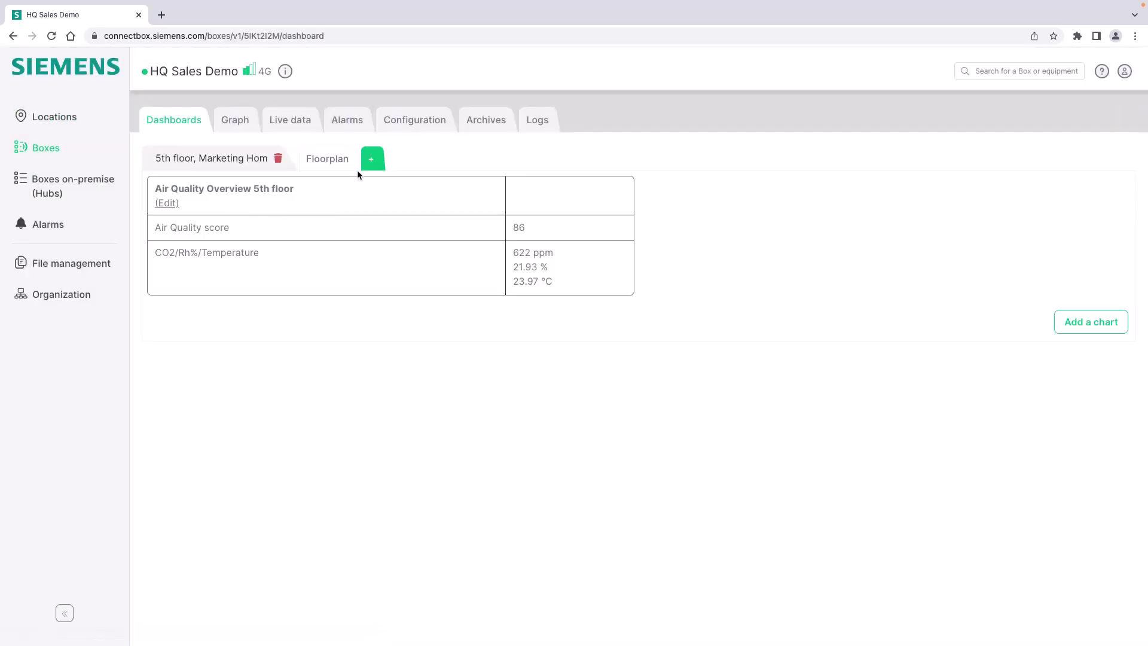
{"action": "left_click", "coordinate": [434, 123]}
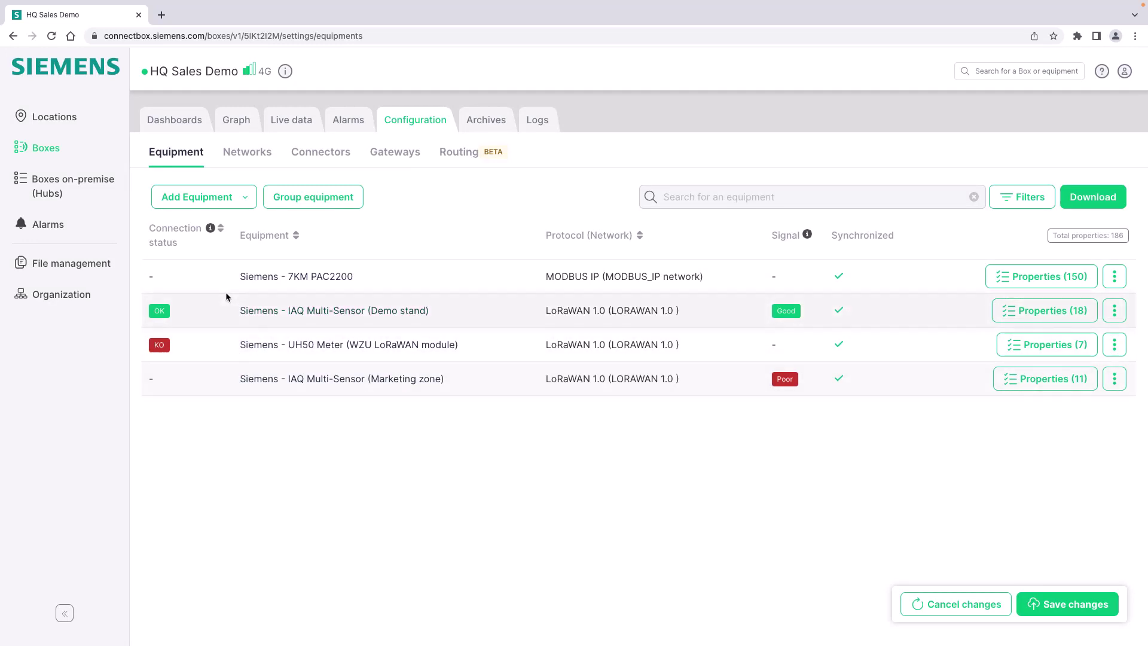
{"action": "left_click", "coordinate": [233, 198]}
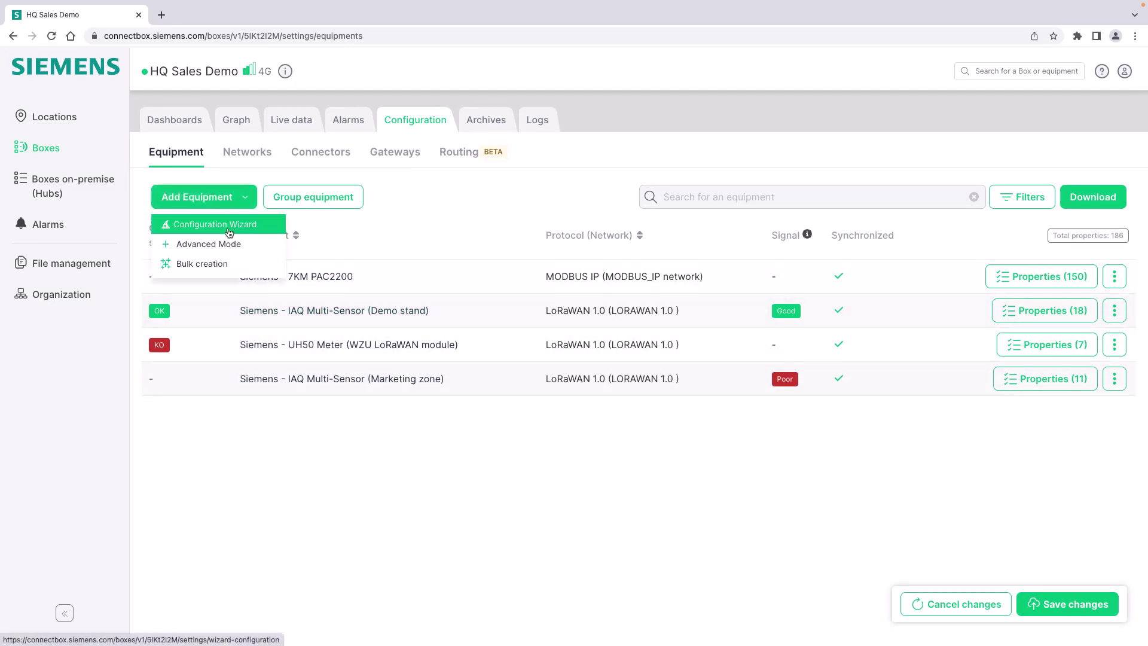
Start the Configuration Wizard for a Siemens IAQ Multi-Sensor QNA2700D.BA1 using LORAWAN_V1_0
{"action": "left_click", "coordinate": [228, 225]}
{"action": "left_click", "coordinate": [216, 290]}
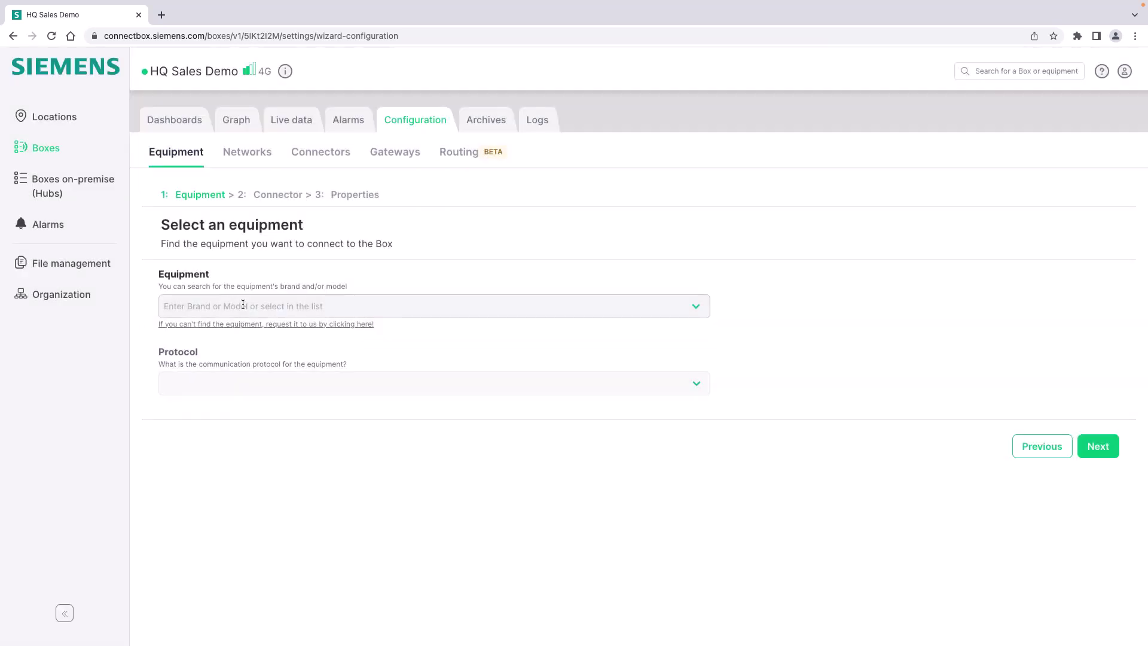
{"action": "left_click", "coordinate": [244, 306]}
{"action": "type", "text": "s"}
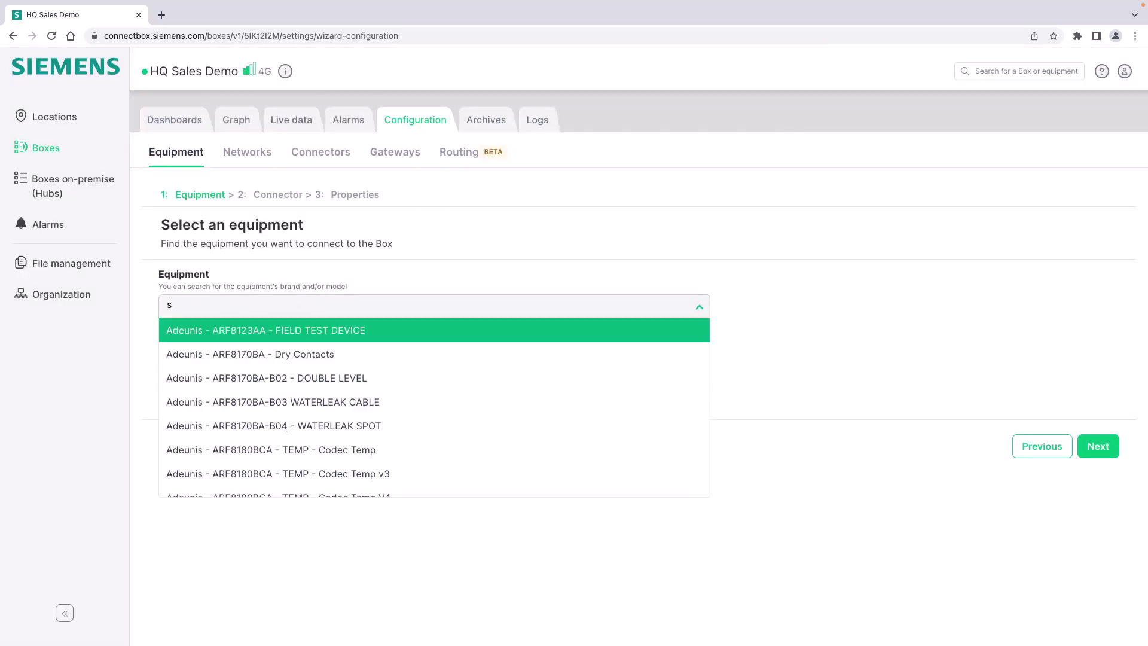
{"action": "type", "text": "iemens ia"}
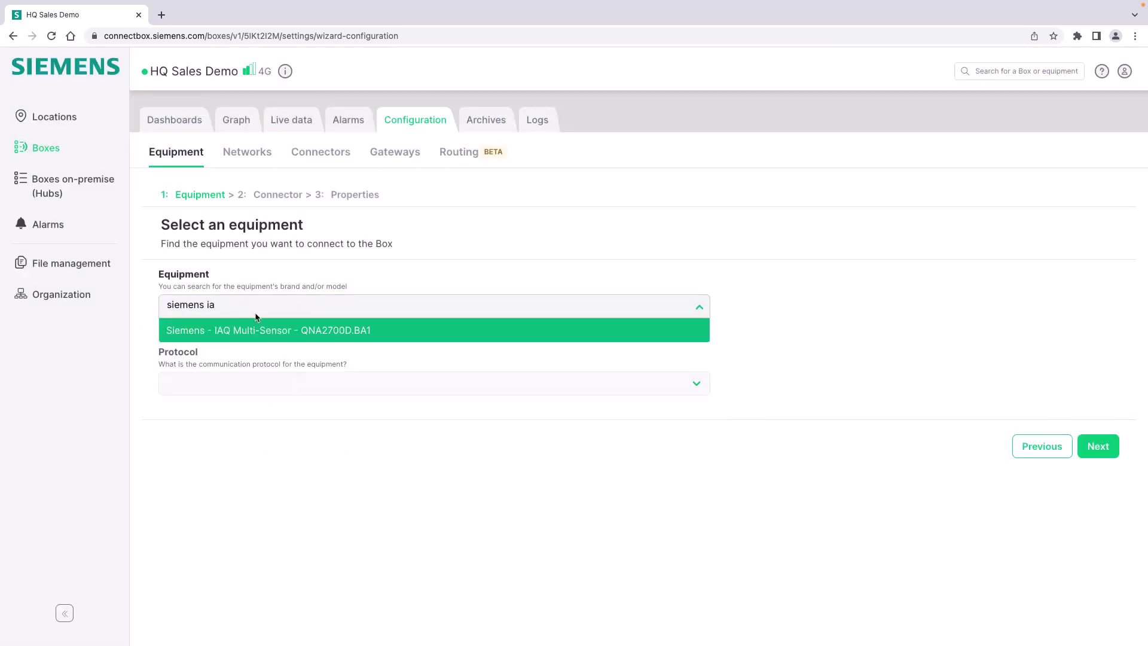
{"action": "left_click", "coordinate": [263, 335]}
{"action": "left_click", "coordinate": [303, 386]}
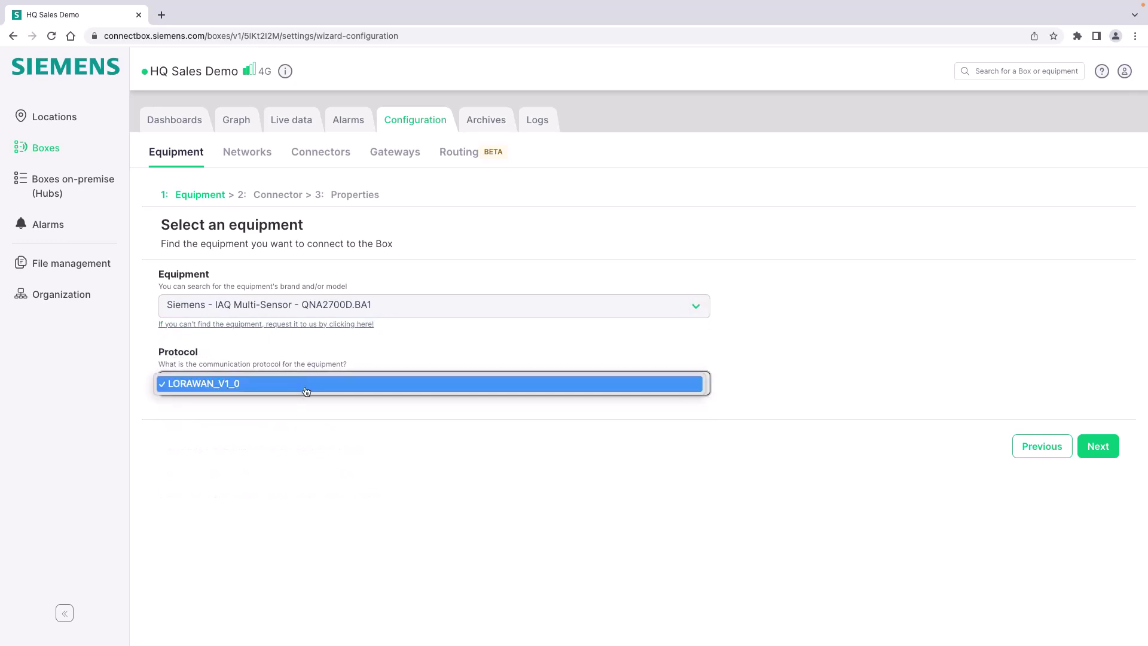
{"action": "left_click", "coordinate": [305, 386]}
Paste the sensor's DevEUI, AppEUI and Application Key, then continue to property selection
{"action": "scroll", "coordinate": [469, 415], "scroll_direction": "down", "scroll_amount": 3}
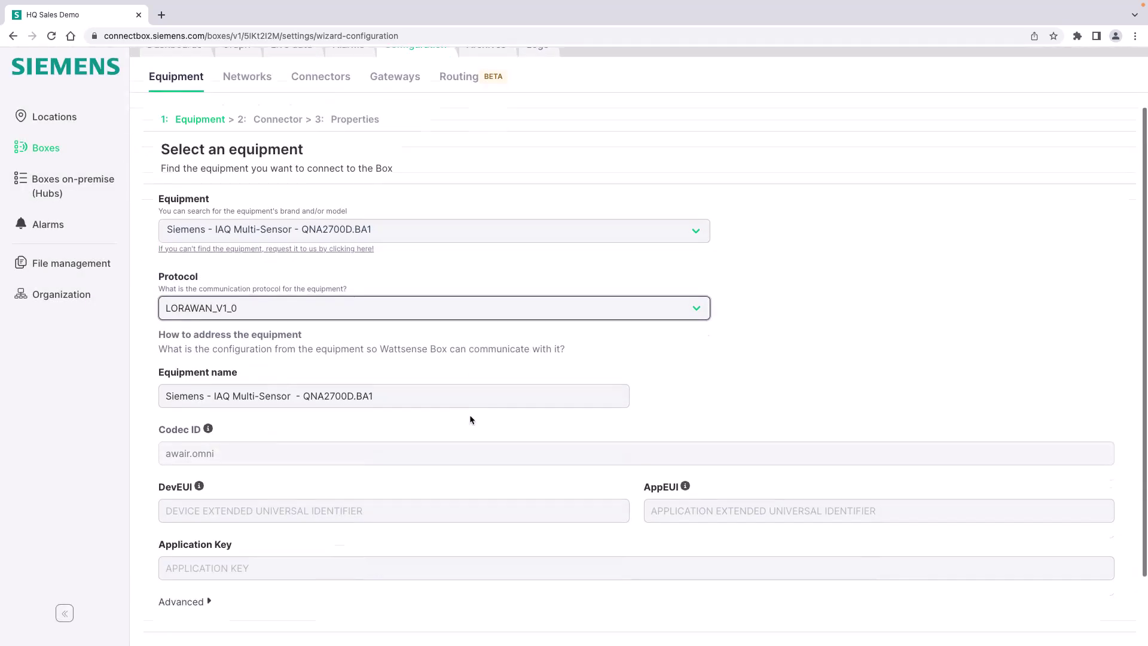
{"action": "left_click", "coordinate": [336, 470]}
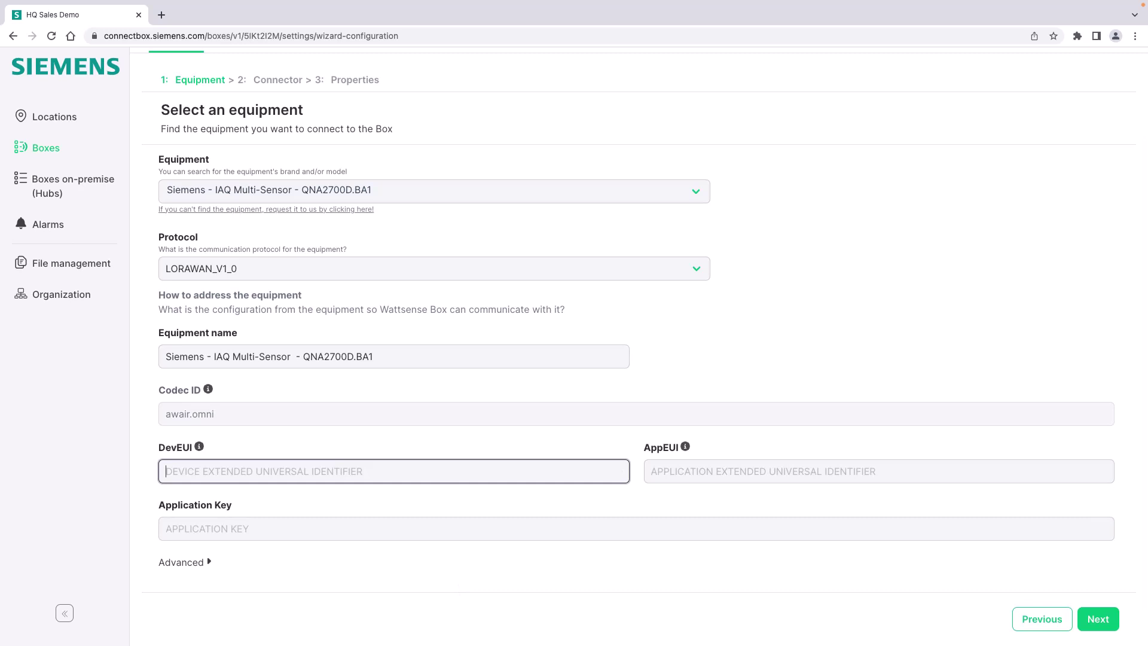
{"action": "key", "text": "alt+Tab"}
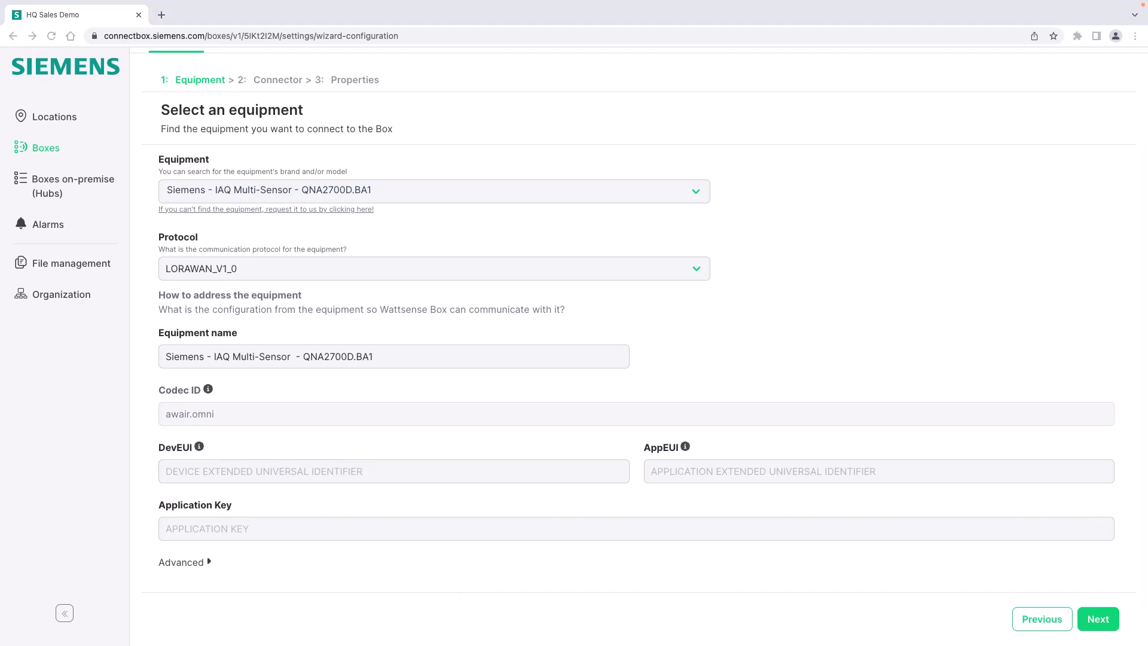
{"action": "left_click", "coordinate": [231, 470]}
{"action": "key", "text": "ctrl+v"}
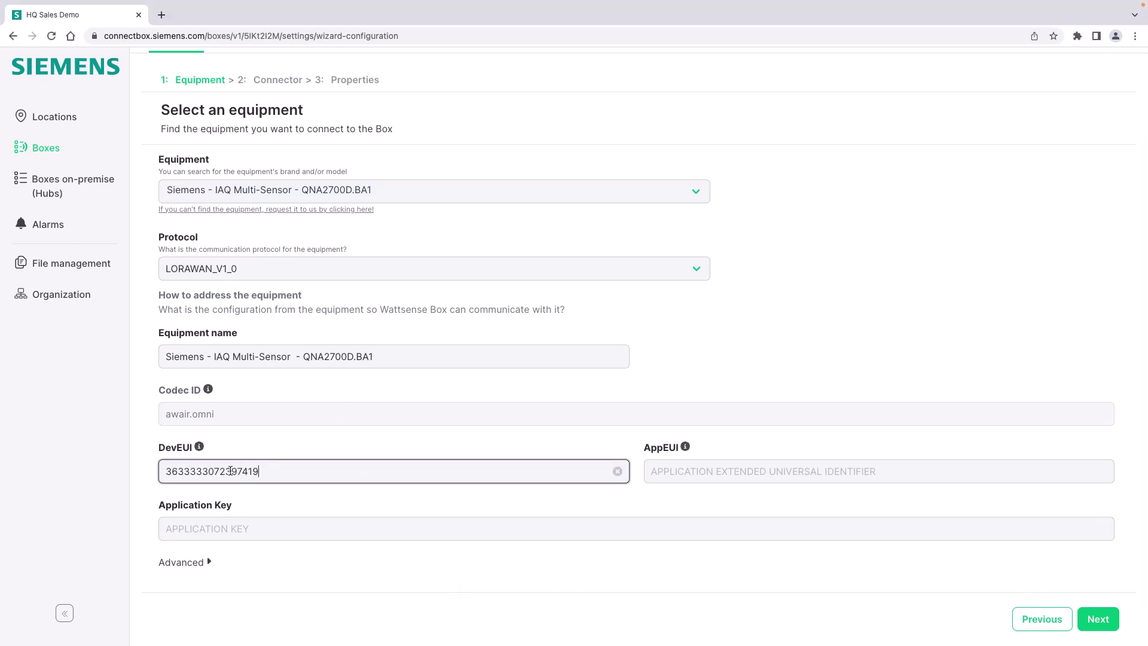
{"action": "left_click", "coordinate": [705, 470]}
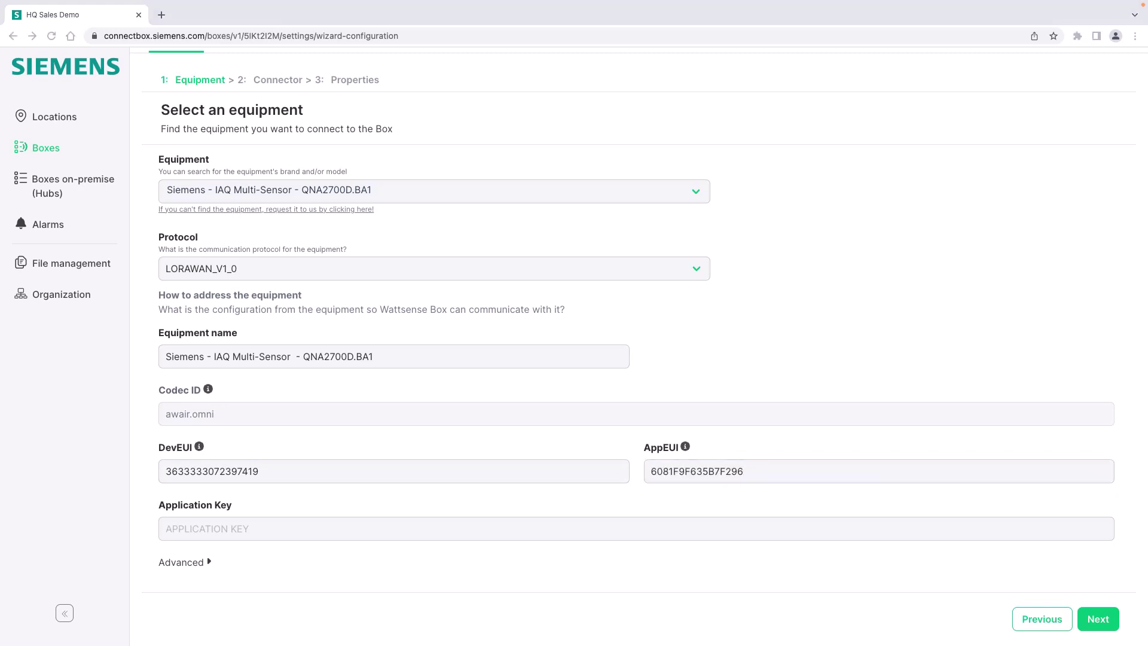
{"action": "left_click", "coordinate": [207, 530]}
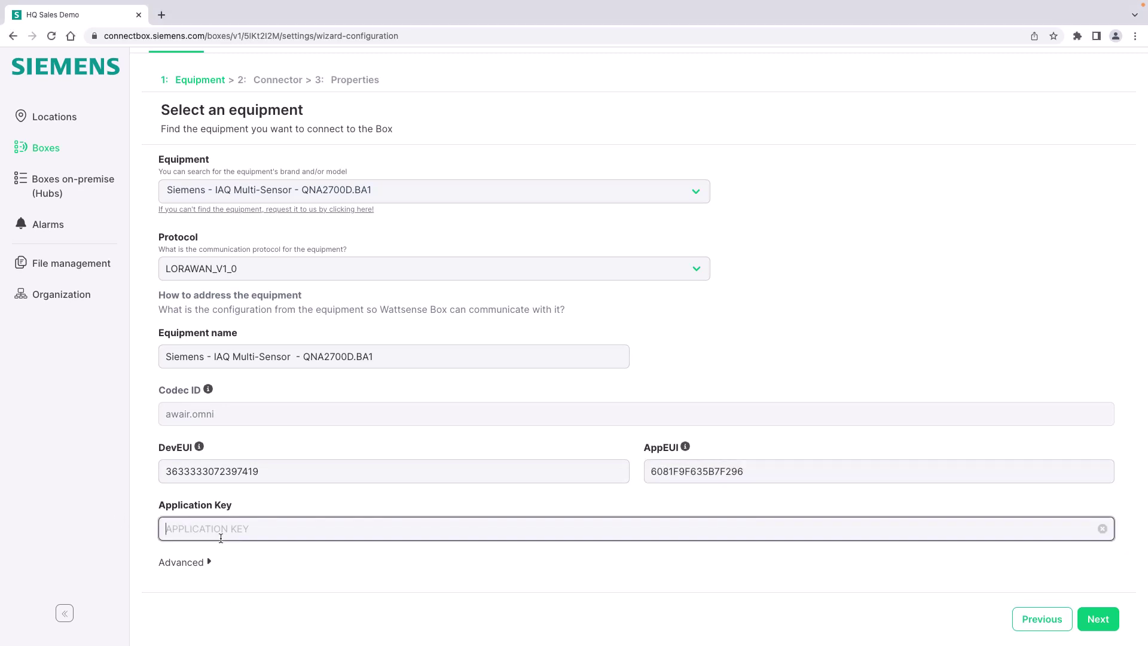
{"action": "left_click", "coordinate": [1091, 620]}
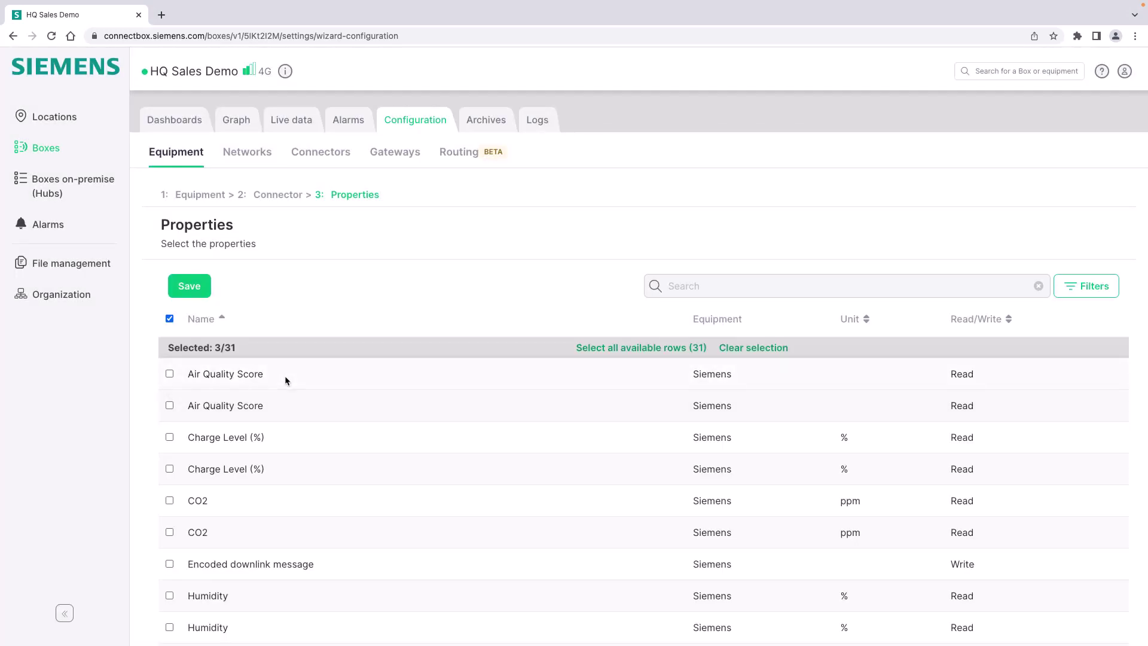
Enable all 31 sensor properties, save the equipment, and choose Check Box configuration
{"action": "left_click", "coordinate": [171, 320]}
{"action": "left_click", "coordinate": [169, 320]}
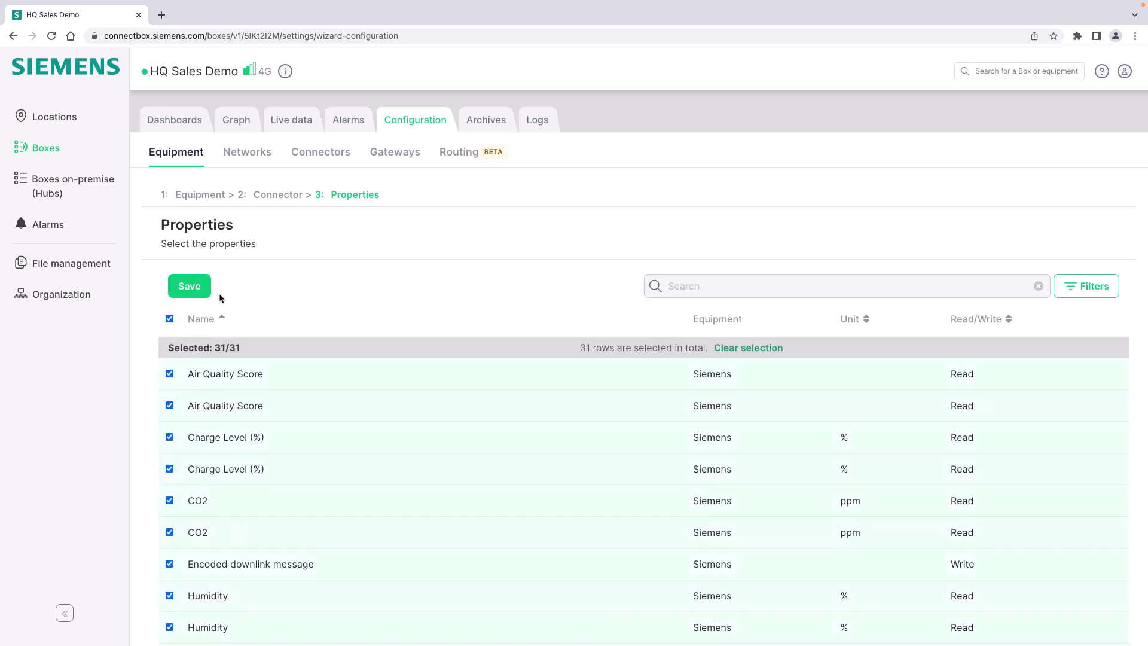
{"action": "left_click", "coordinate": [189, 287]}
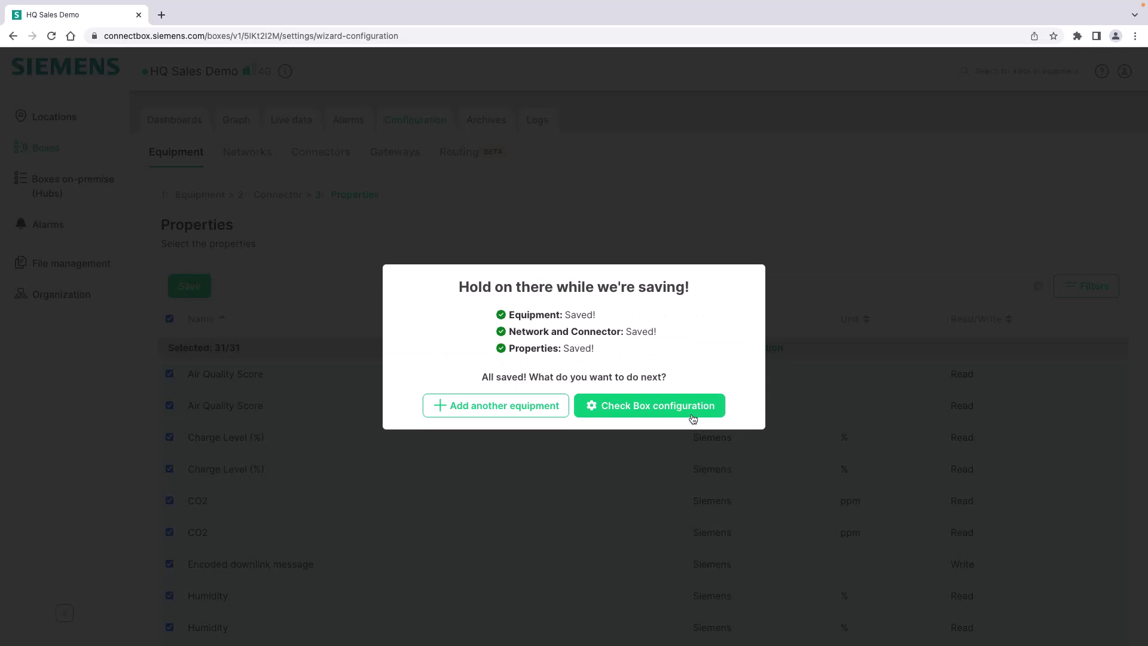
{"action": "left_click", "coordinate": [693, 407]}
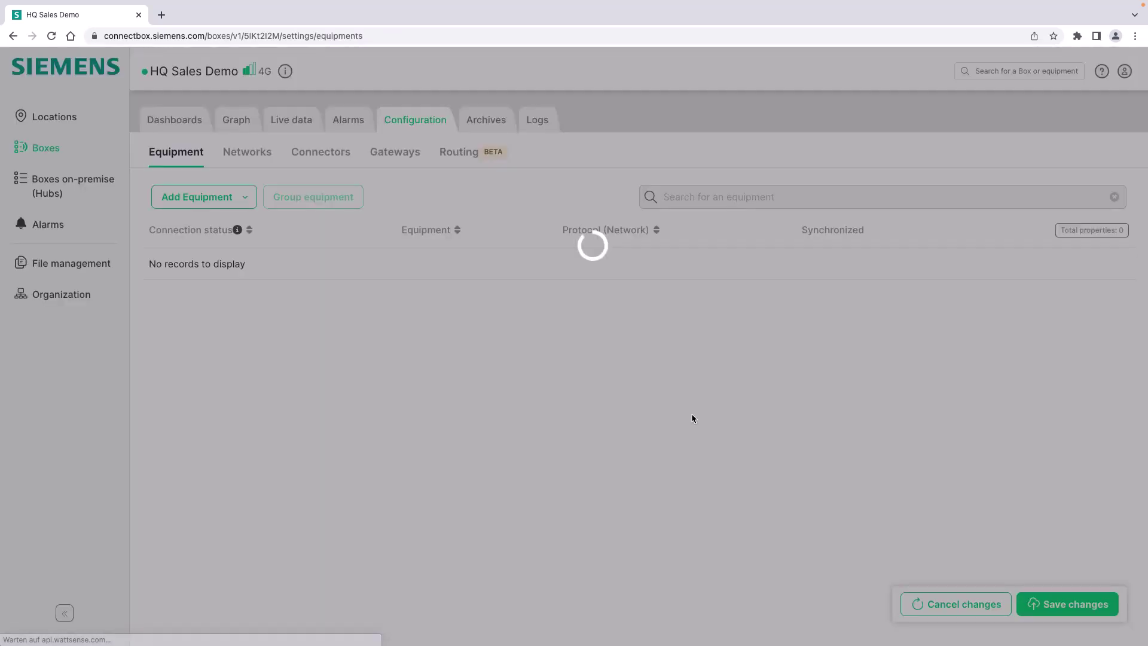
Try sending the configuration to the Box, then view the sensor's 31 properties
{"action": "left_click", "coordinate": [1025, 604]}
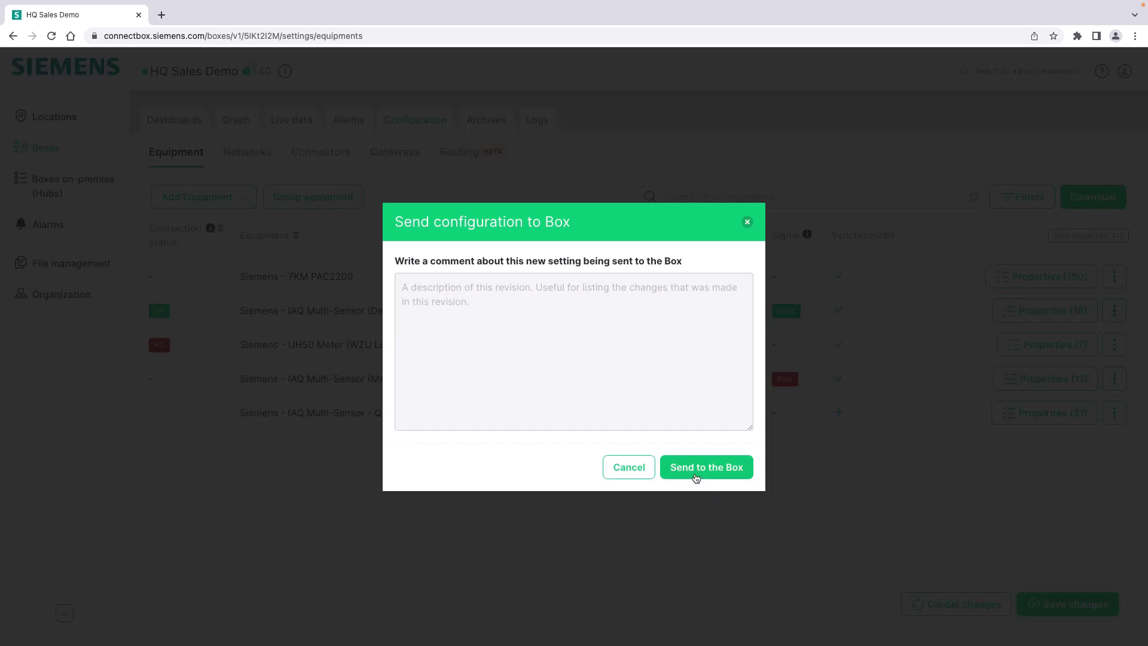
{"action": "left_click", "coordinate": [698, 479]}
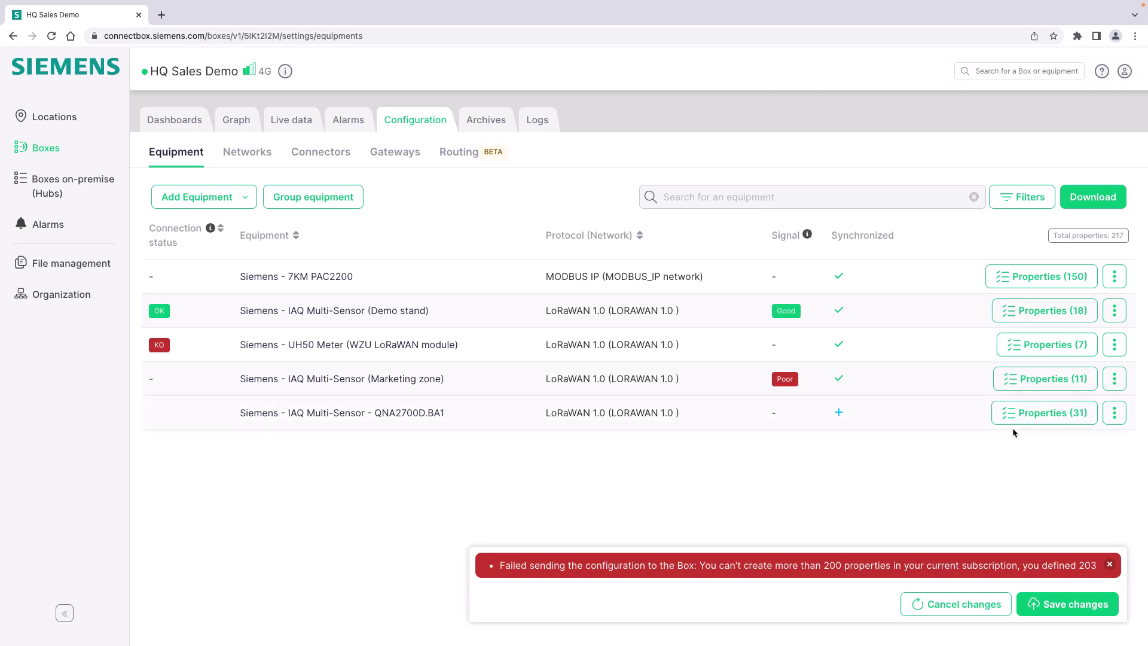
{"action": "left_click", "coordinate": [1057, 419]}
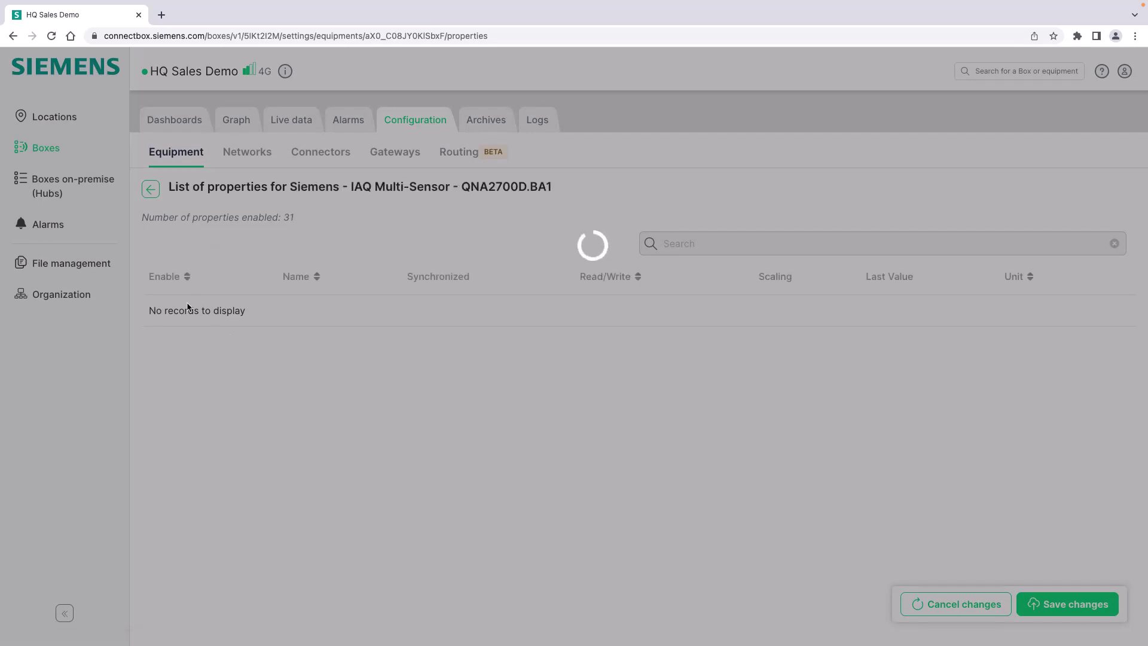
{"action": "scroll", "coordinate": [250, 366], "scroll_direction": "down", "scroll_amount": 1}
{"action": "scroll", "coordinate": [233, 367], "scroll_direction": "down", "scroll_amount": 1}
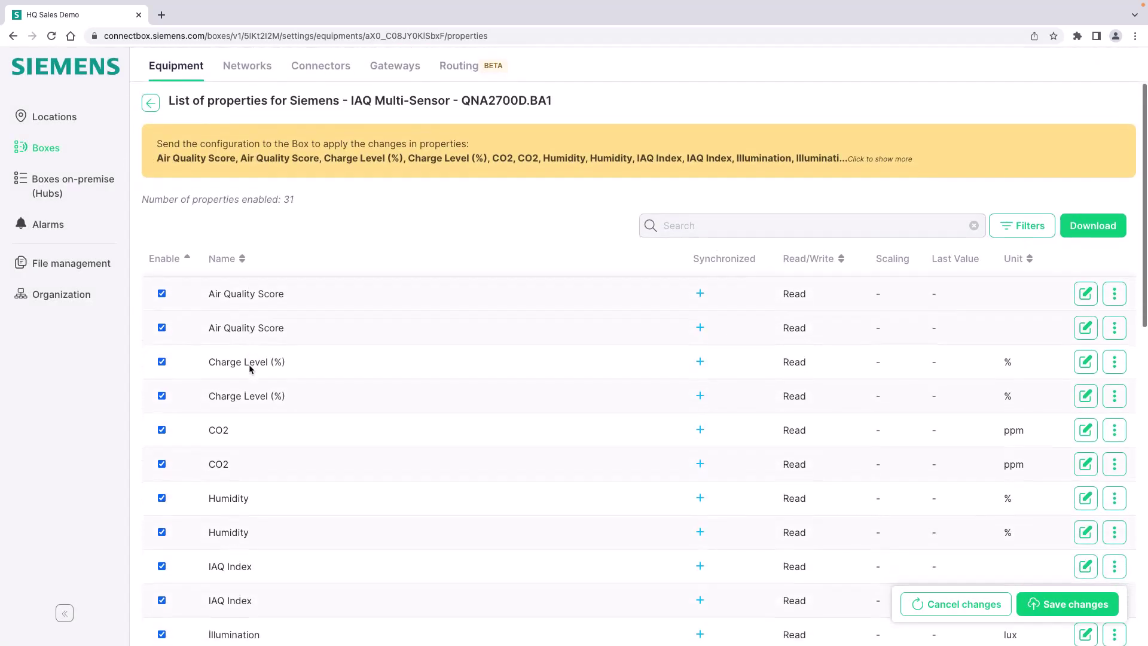
{"action": "scroll", "coordinate": [189, 285], "scroll_direction": "down", "scroll_amount": 5}
{"action": "scroll", "coordinate": [189, 285], "scroll_direction": "down", "scroll_amount": 8}
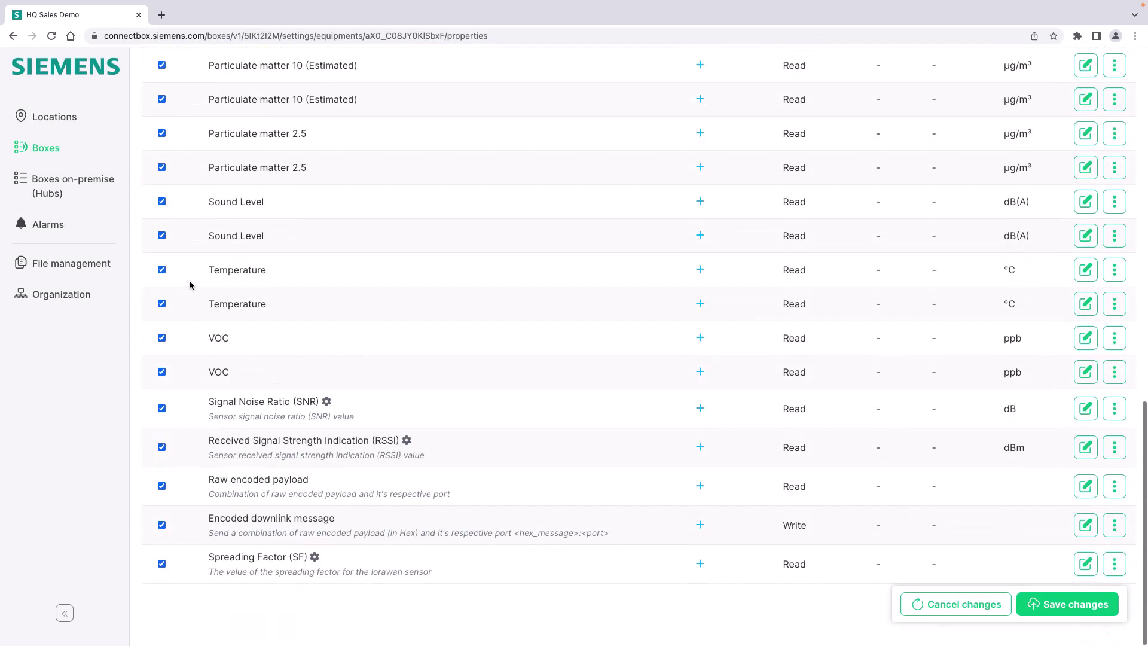
Untick both VOC, Temperature, Sound Level and PM2.5 properties, save, and send to the Box
{"action": "left_click", "coordinate": [161, 372]}
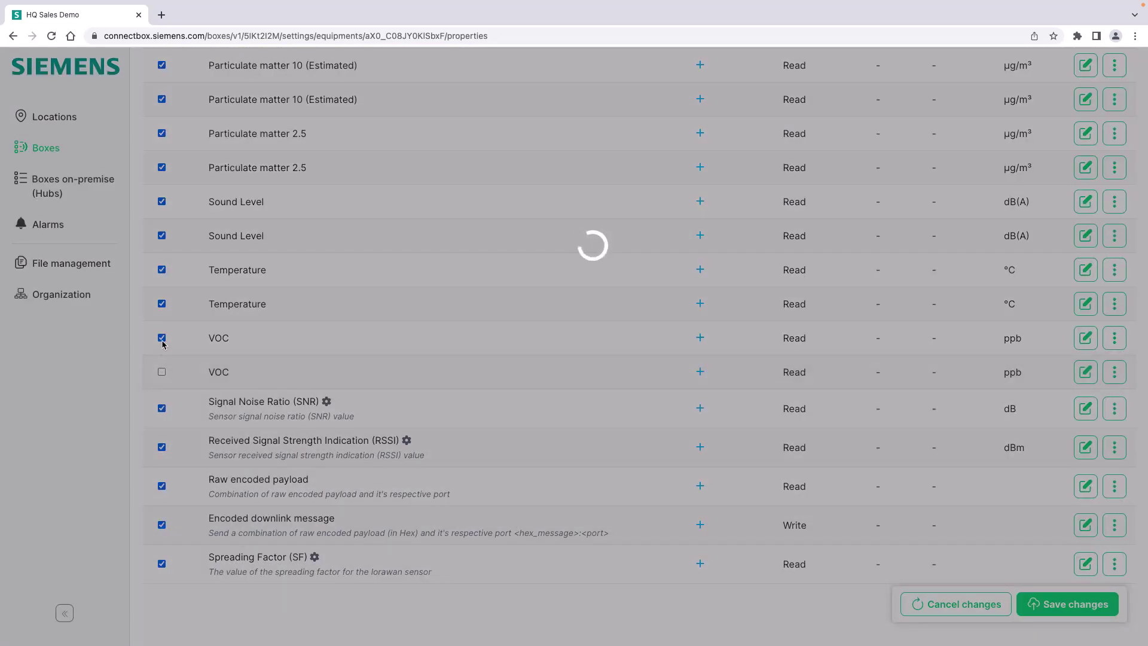
{"action": "left_click", "coordinate": [162, 337]}
{"action": "left_click", "coordinate": [162, 304]}
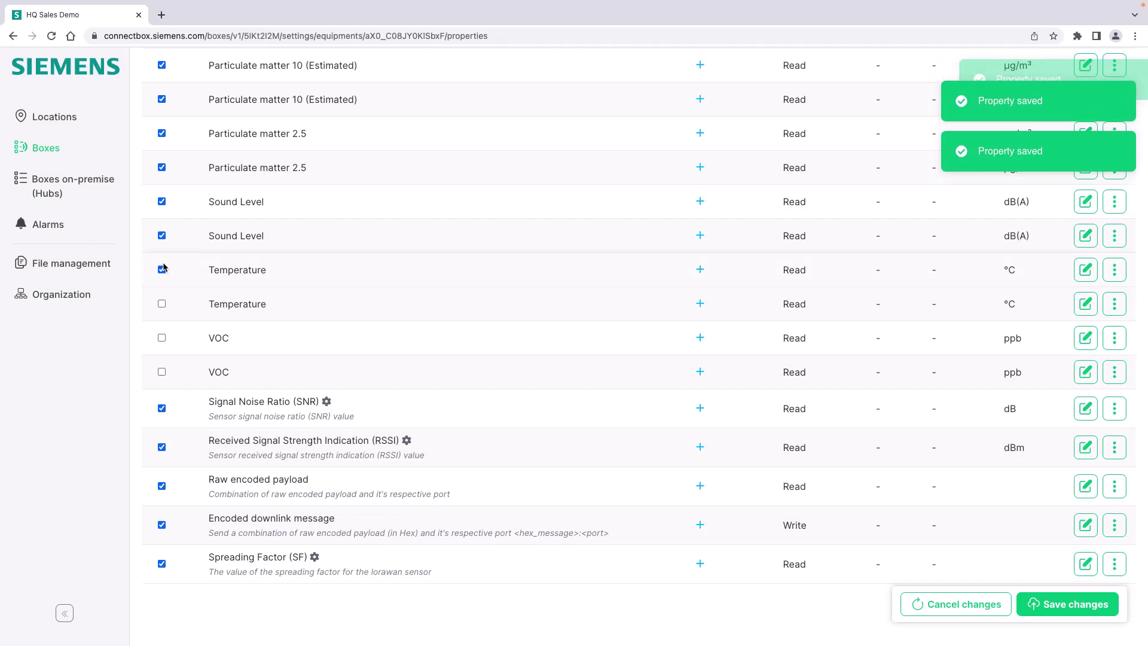
{"action": "left_click", "coordinate": [162, 270]}
{"action": "left_click", "coordinate": [163, 236]}
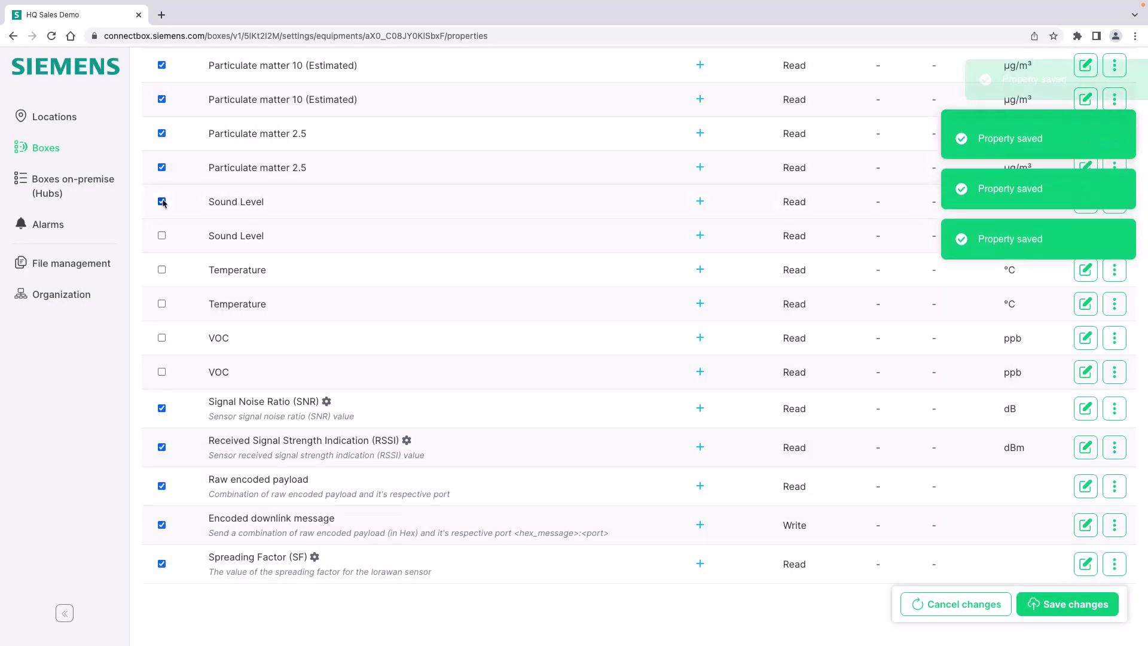
{"action": "left_click", "coordinate": [161, 202]}
{"action": "left_click", "coordinate": [162, 167]}
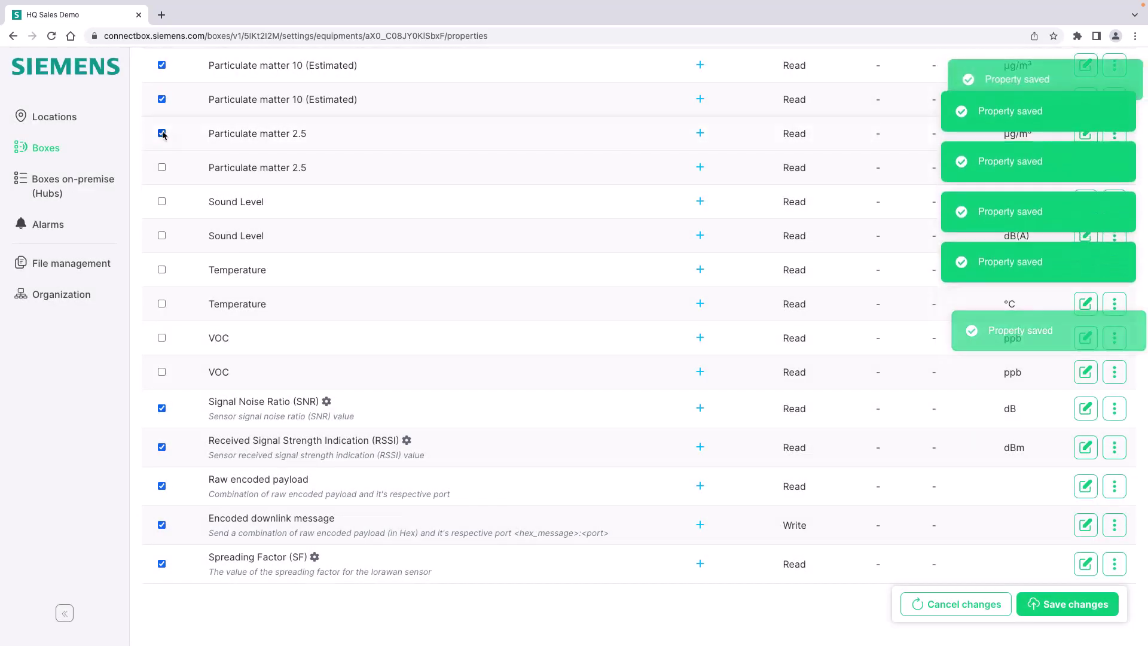
{"action": "left_click", "coordinate": [161, 133]}
{"action": "left_click", "coordinate": [1089, 606]}
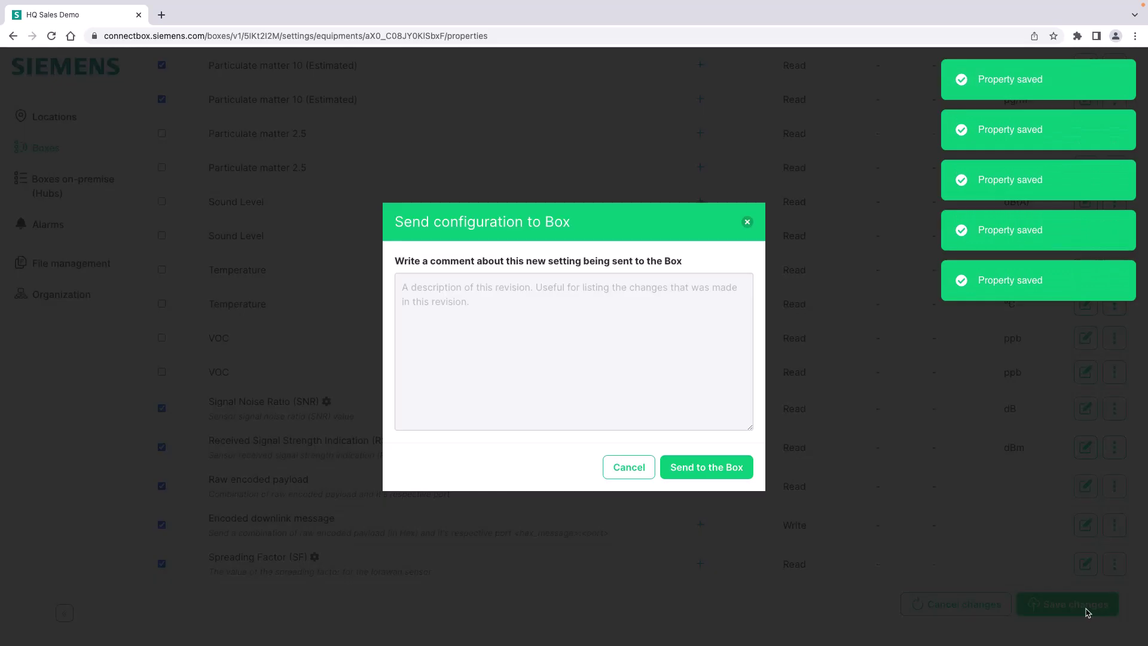
{"action": "left_click", "coordinate": [735, 476]}
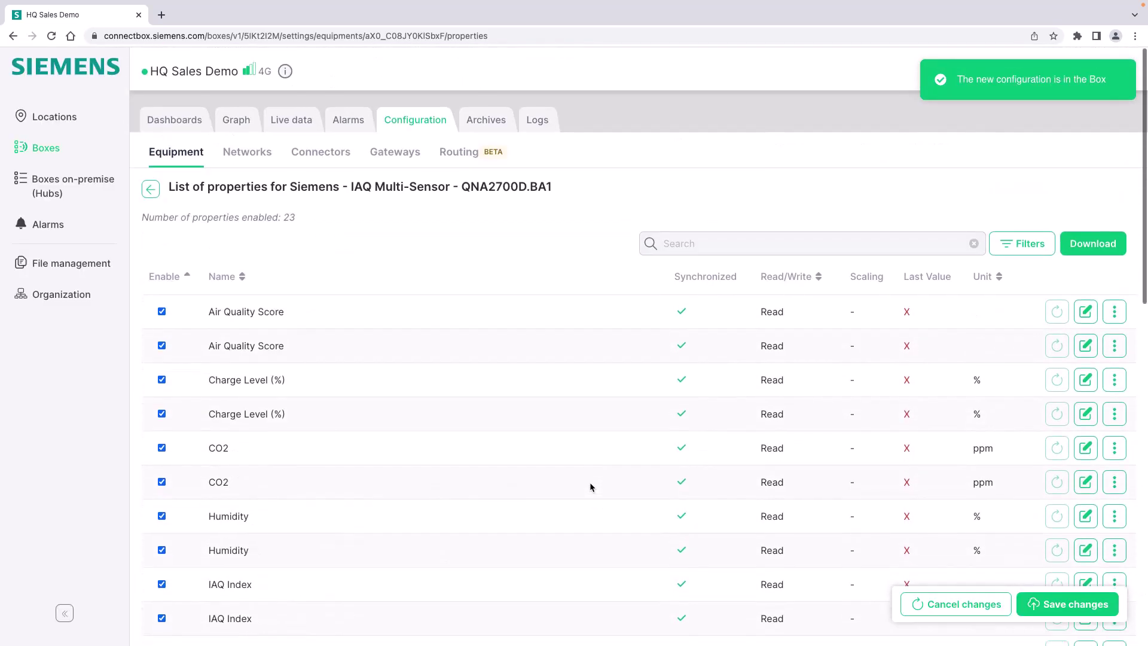
Return to the equipment list and browse the sensor's 23 properties, e.g. CO2 594 ppm, Humidity 23.72%
{"action": "left_click", "coordinate": [150, 190]}
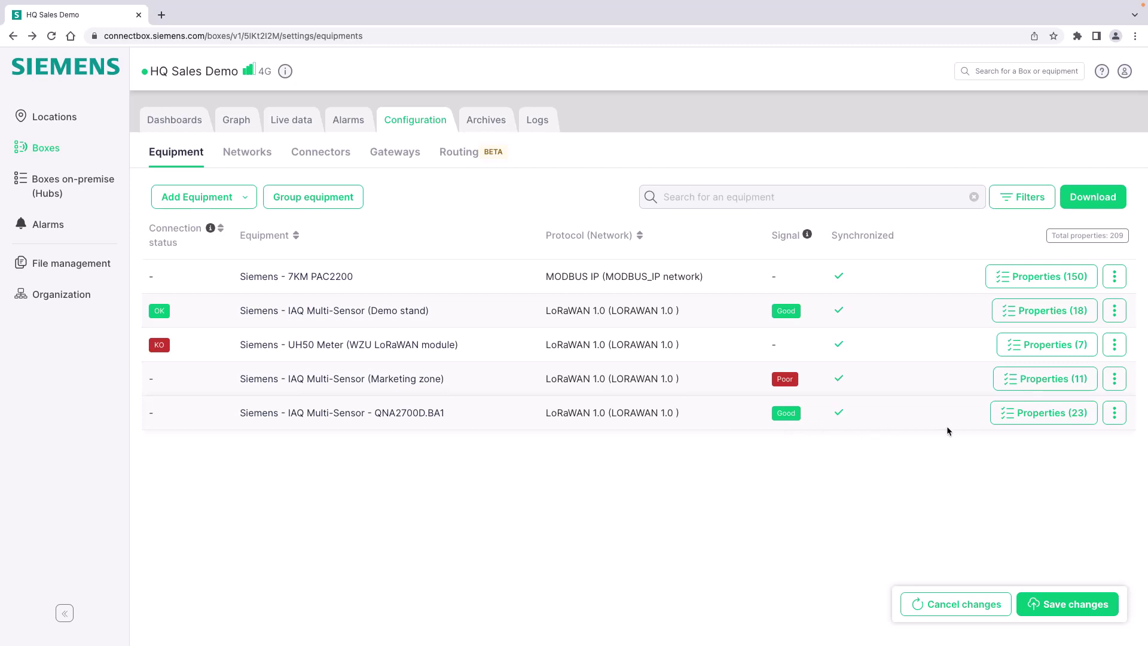
{"action": "left_click", "coordinate": [1013, 418]}
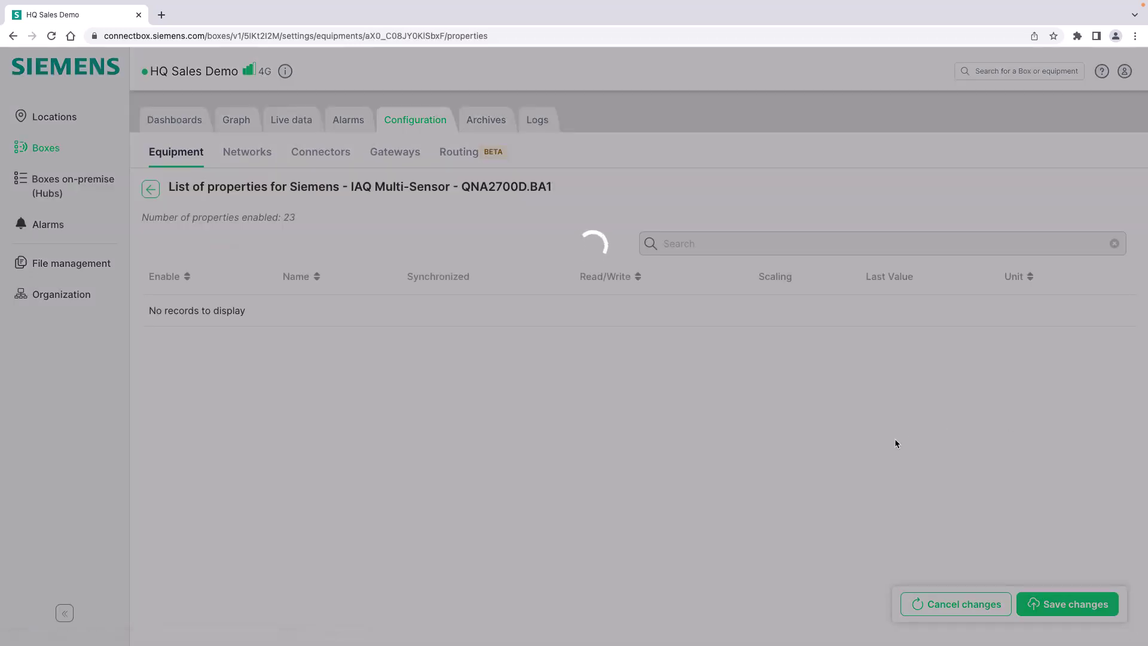
{"action": "scroll", "coordinate": [691, 542], "scroll_direction": "down", "scroll_amount": 7}
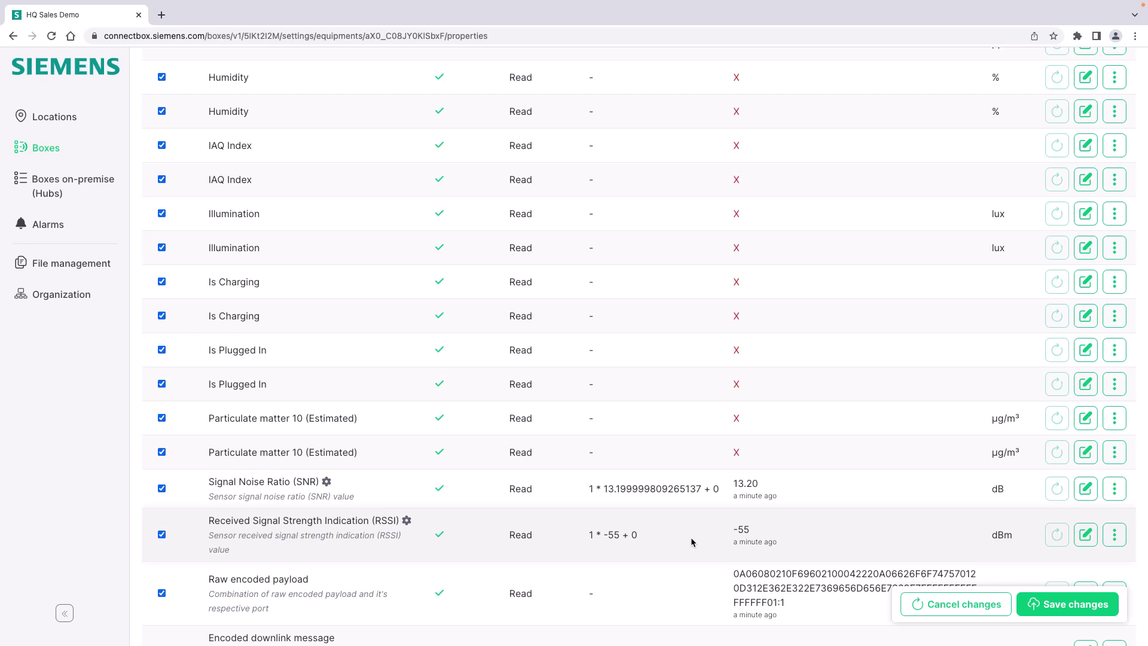
{"action": "scroll", "coordinate": [598, 419], "scroll_direction": "up", "scroll_amount": 8}
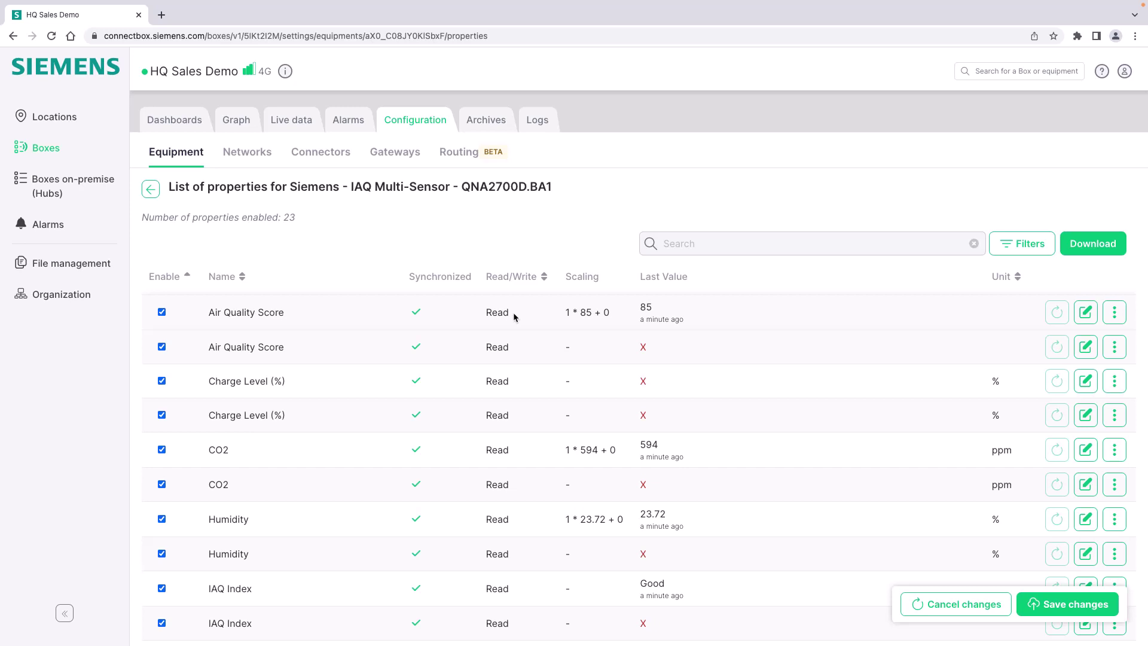
{"action": "left_click", "coordinate": [12, 36]}
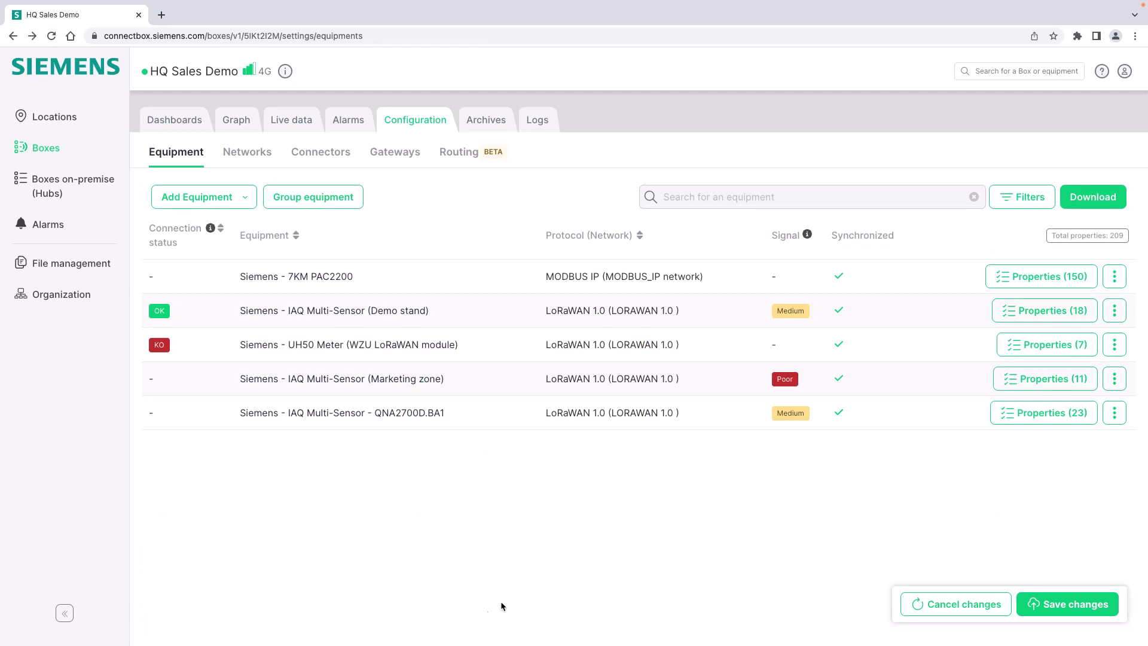
{"action": "left_click", "coordinate": [1012, 421]}
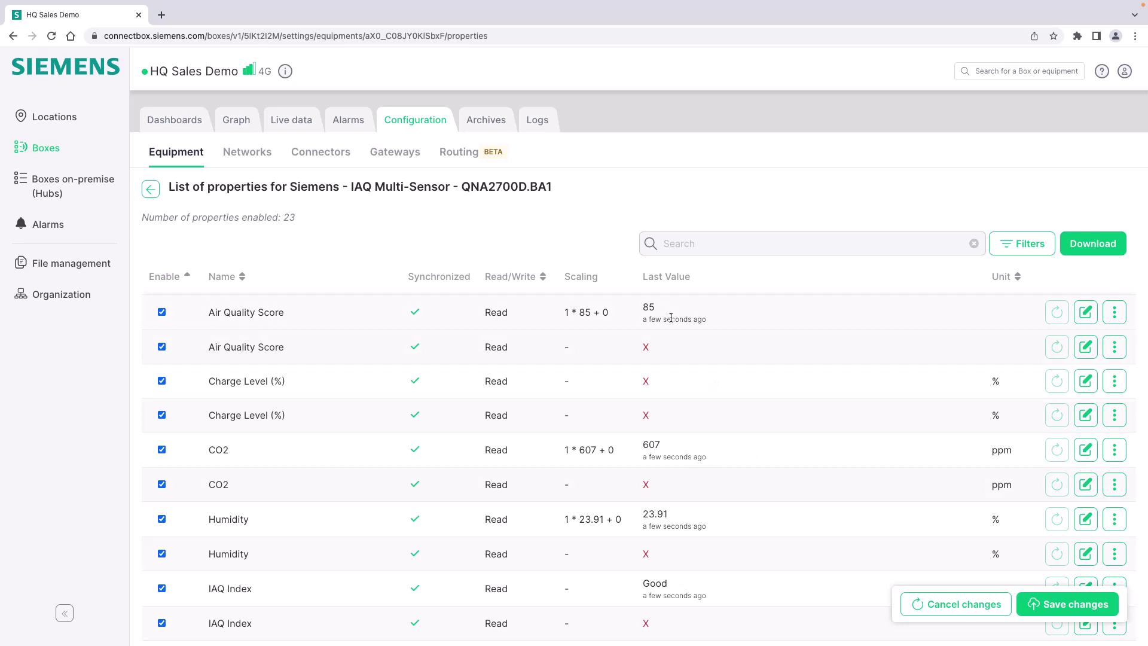
{"action": "key", "text": "alt+Left"}
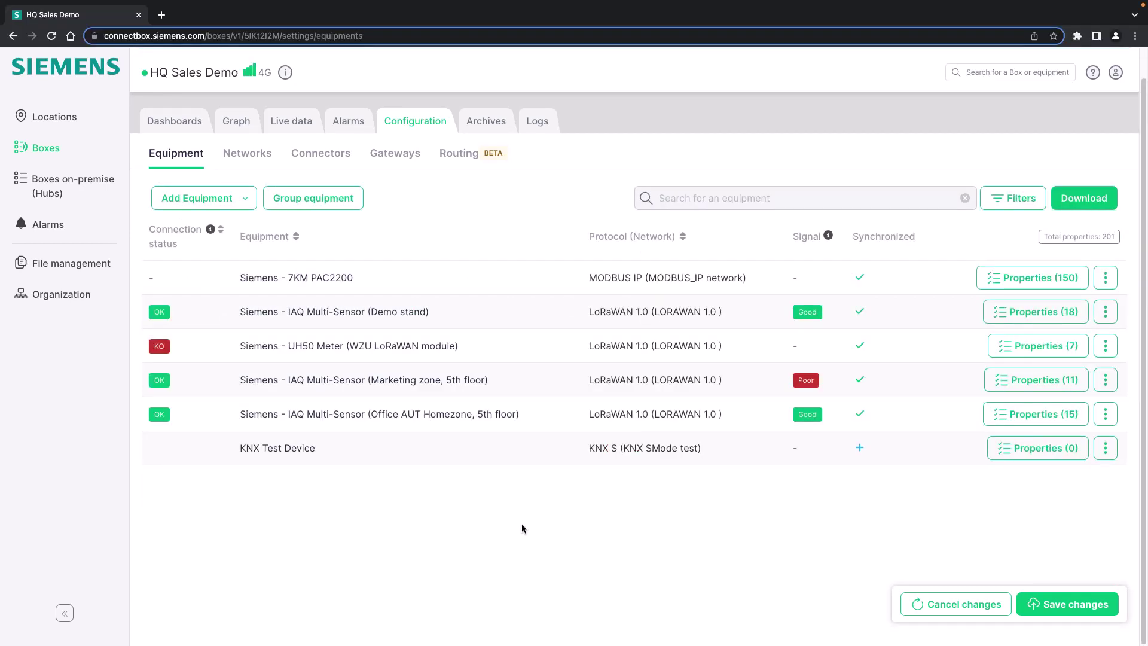
Switch to Gateways, check the available new-gateway protocols, then close without creating one
{"action": "left_click", "coordinate": [387, 150]}
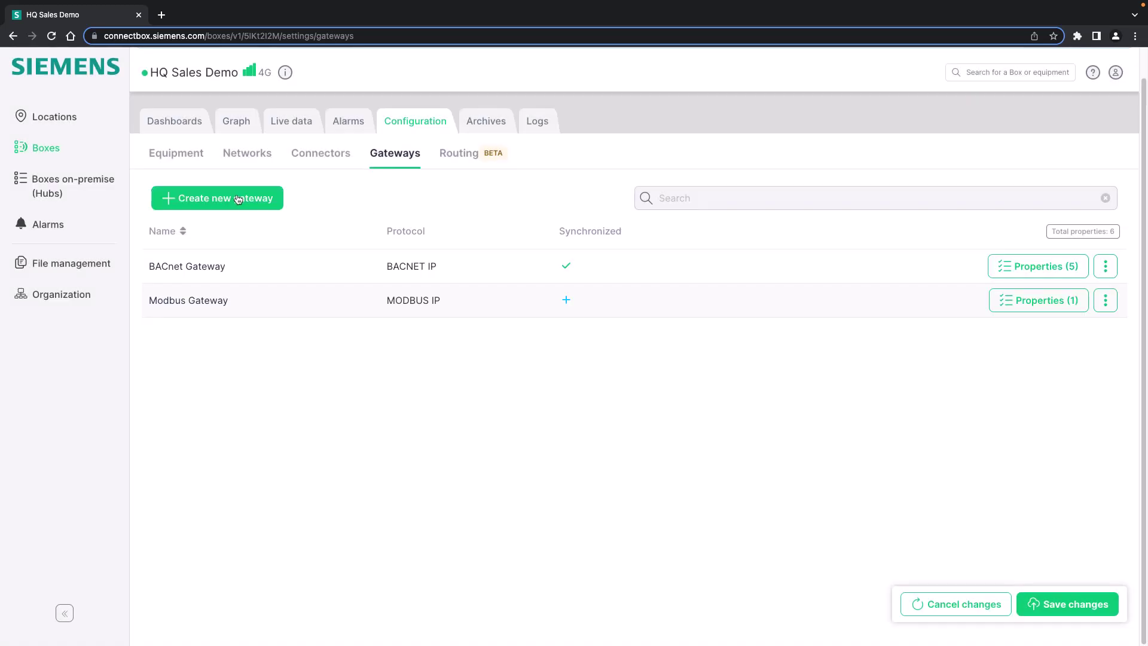
{"action": "left_click", "coordinate": [234, 195]}
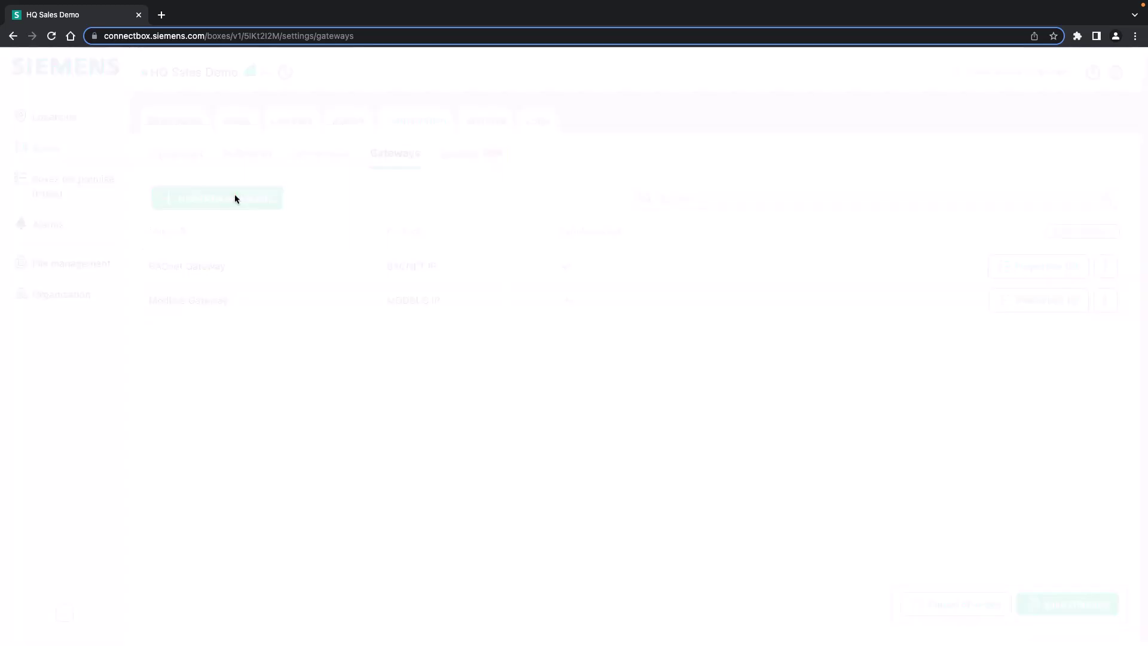
{"action": "left_click", "coordinate": [310, 259]}
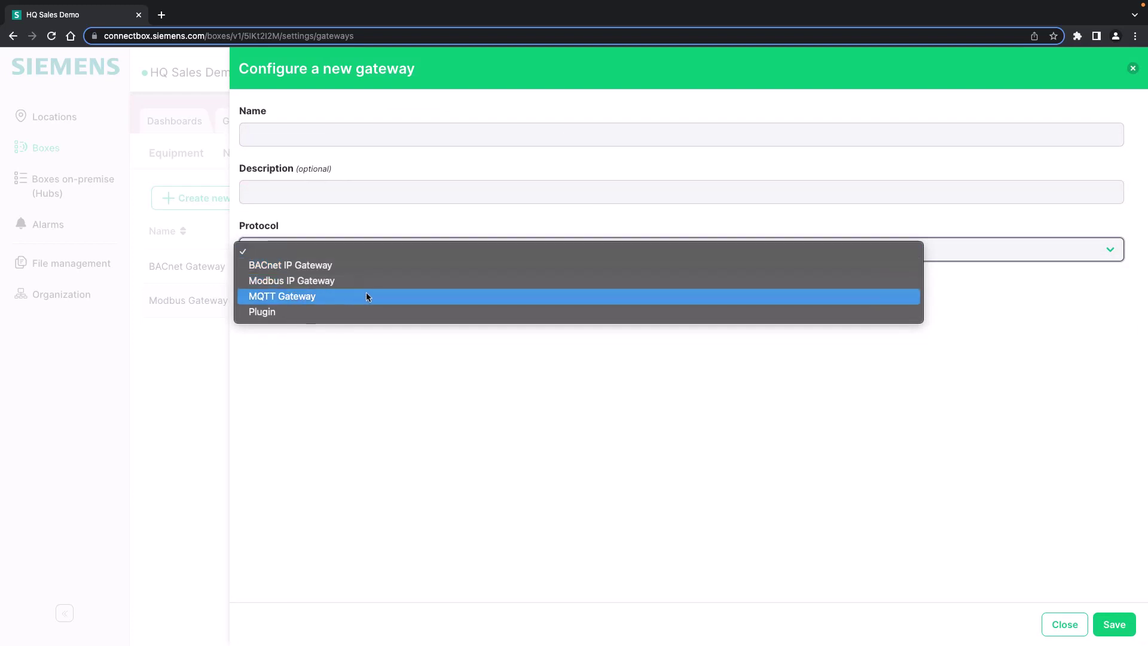
{"action": "left_click", "coordinate": [1071, 632]}
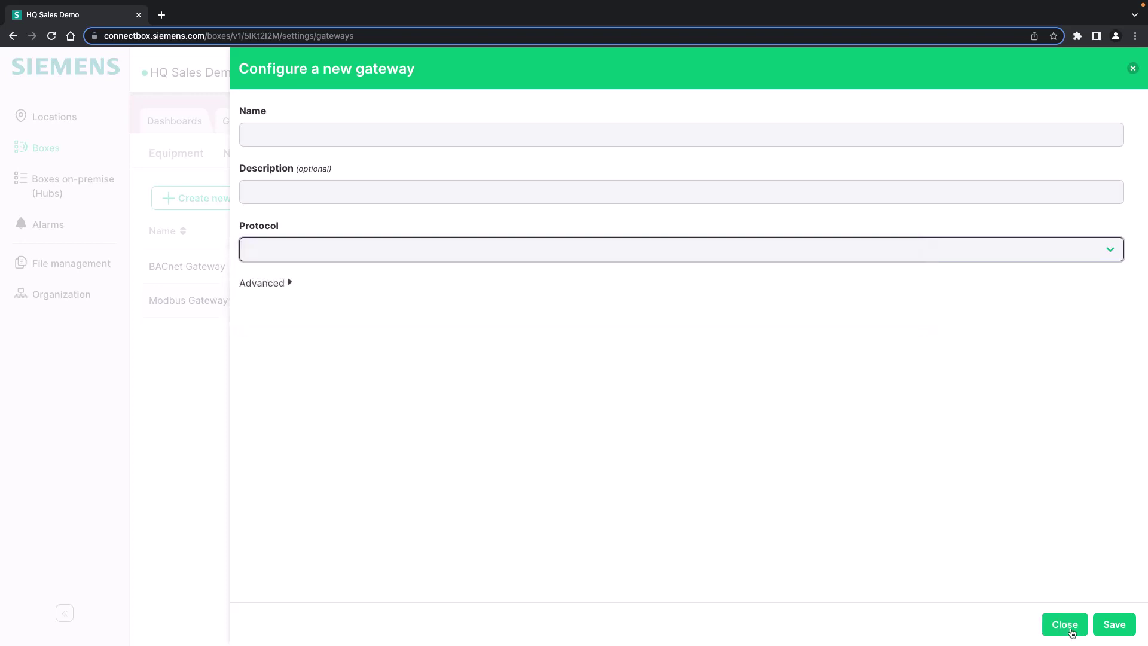
{"action": "left_click", "coordinate": [1072, 633]}
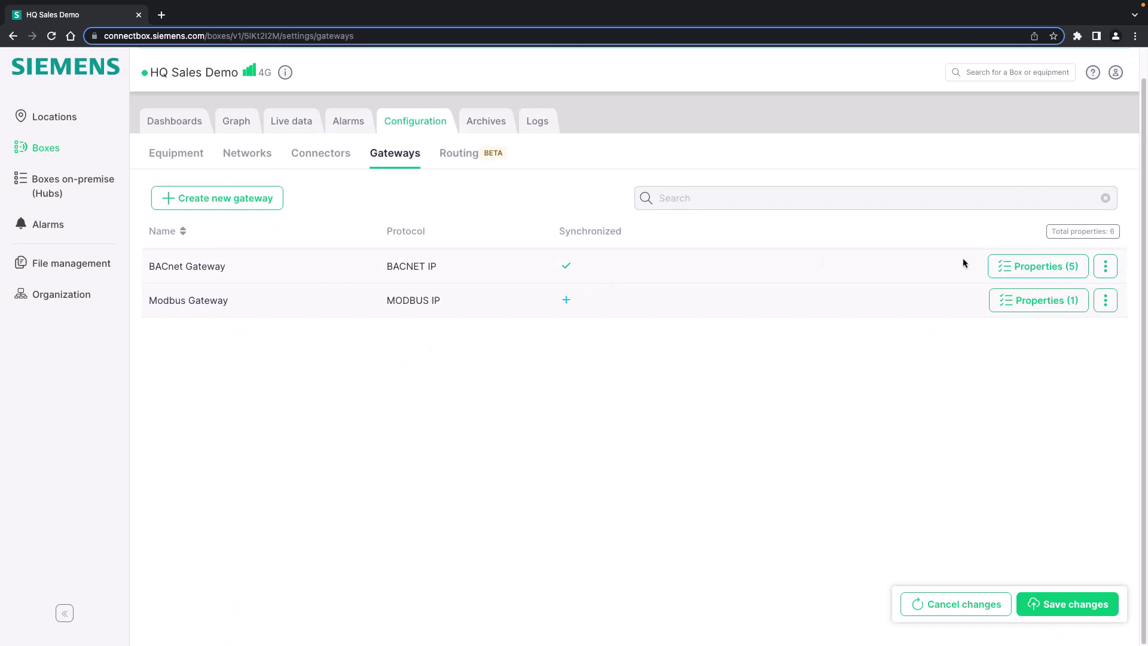
Review the BACnet Gateway's settings including BBMD, FD without saving, then list its five properties
{"action": "left_click", "coordinate": [1114, 276]}
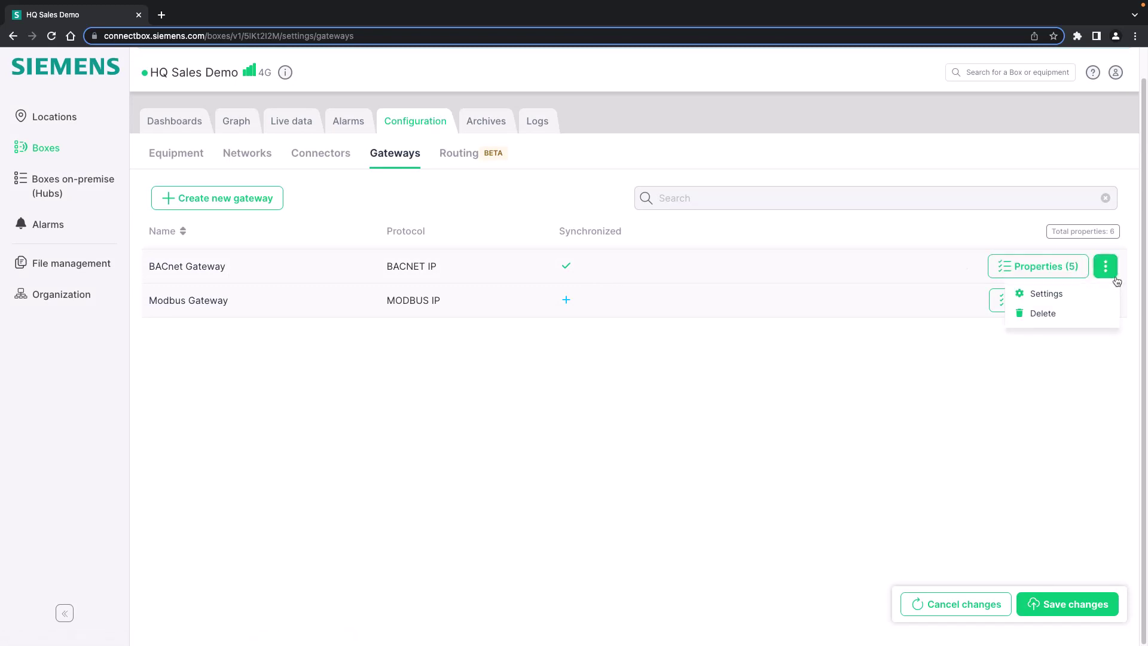
{"action": "left_click", "coordinate": [1062, 293]}
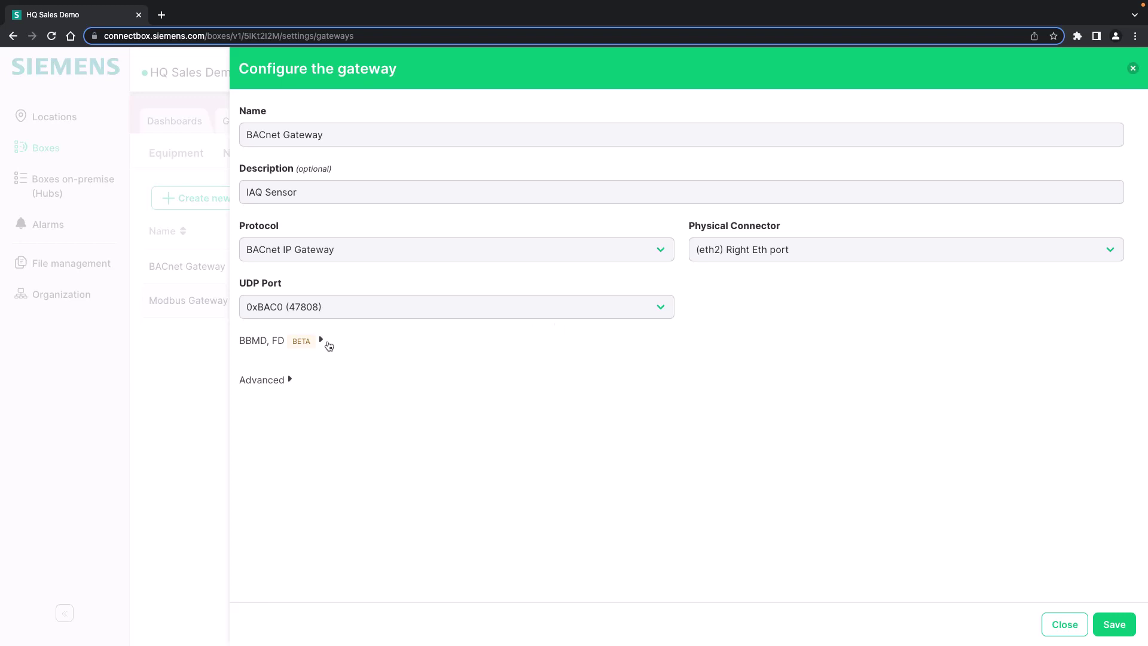
{"action": "left_click", "coordinate": [322, 344]}
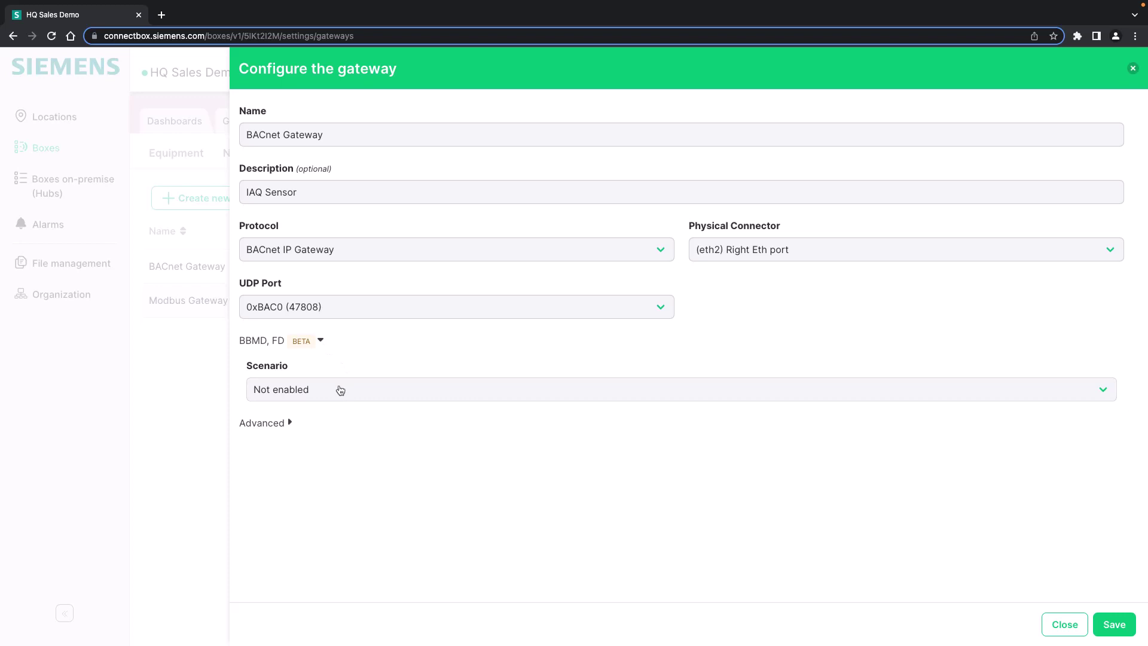
{"action": "left_click", "coordinate": [1065, 626]}
{"action": "left_click", "coordinate": [1017, 267]}
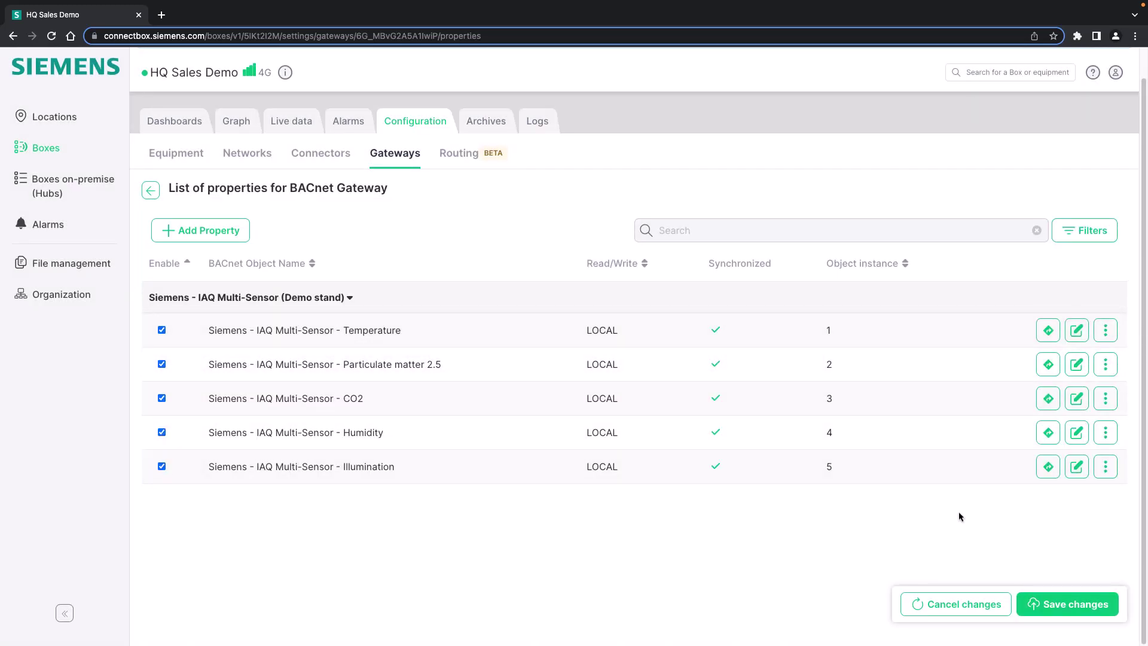
Add the 7KM PAC2200 Active power L1 to the BACnet Gateway and return to Gateways
{"action": "left_click", "coordinate": [181, 238]}
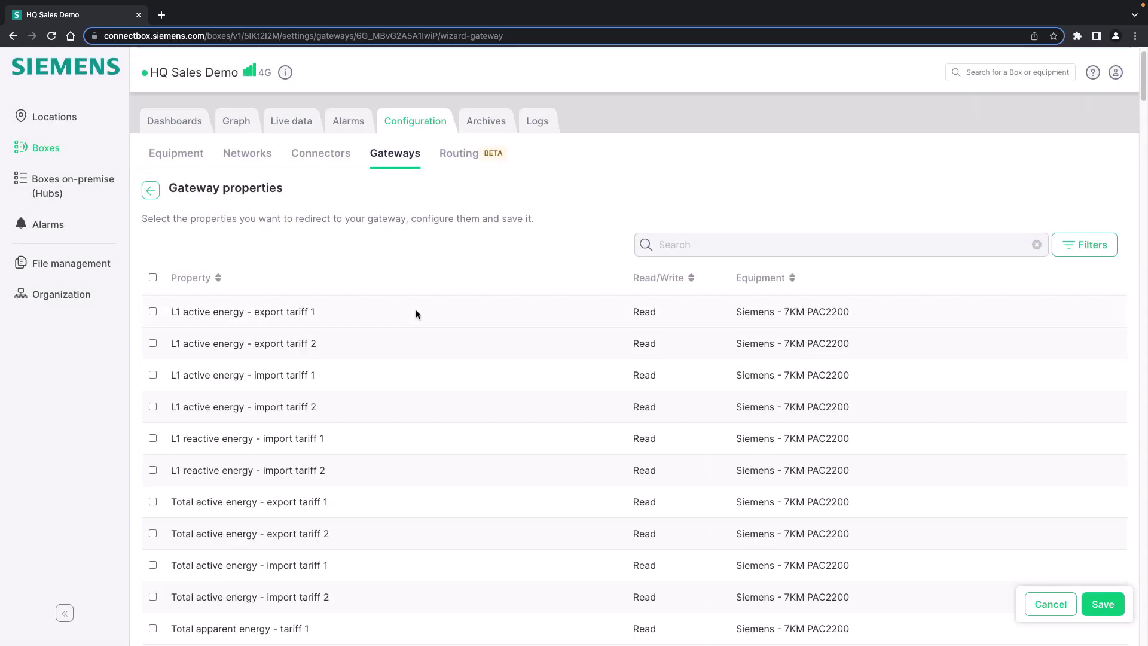
{"action": "scroll", "coordinate": [465, 316], "scroll_direction": "down", "scroll_amount": 8}
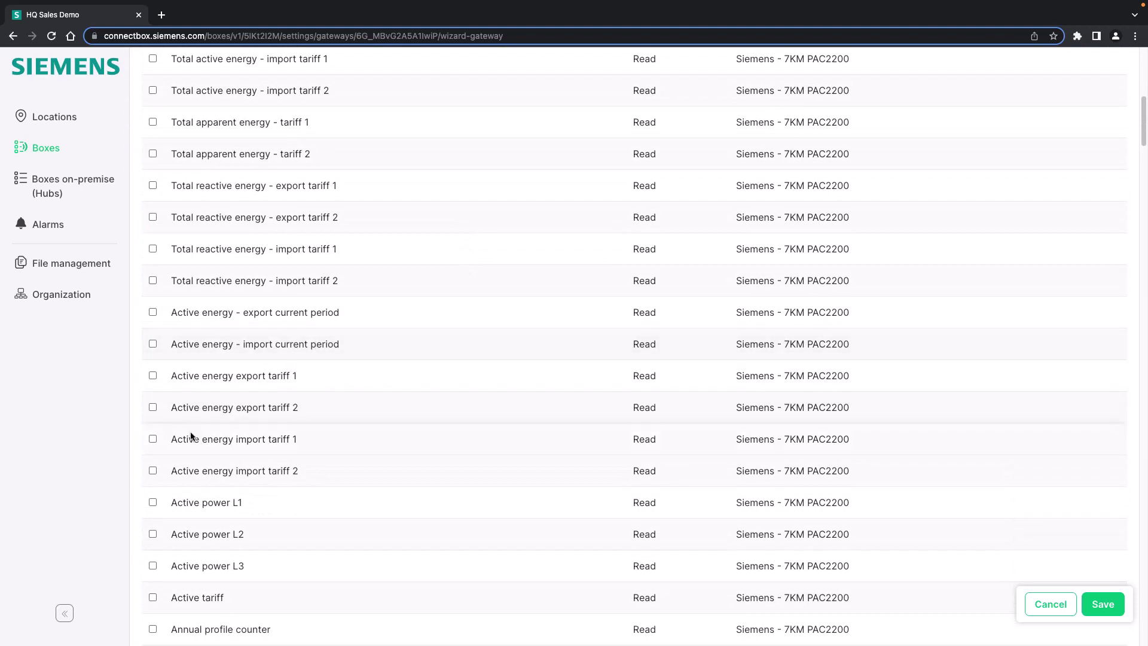
{"action": "left_click", "coordinate": [153, 506]}
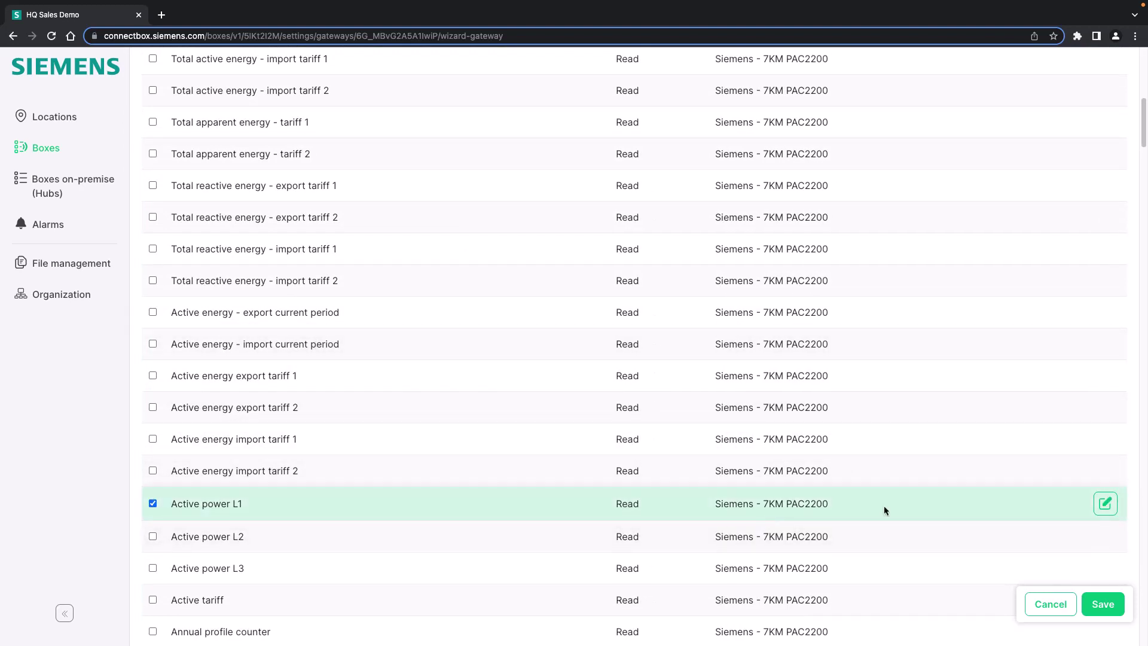
{"action": "left_click", "coordinate": [1106, 606]}
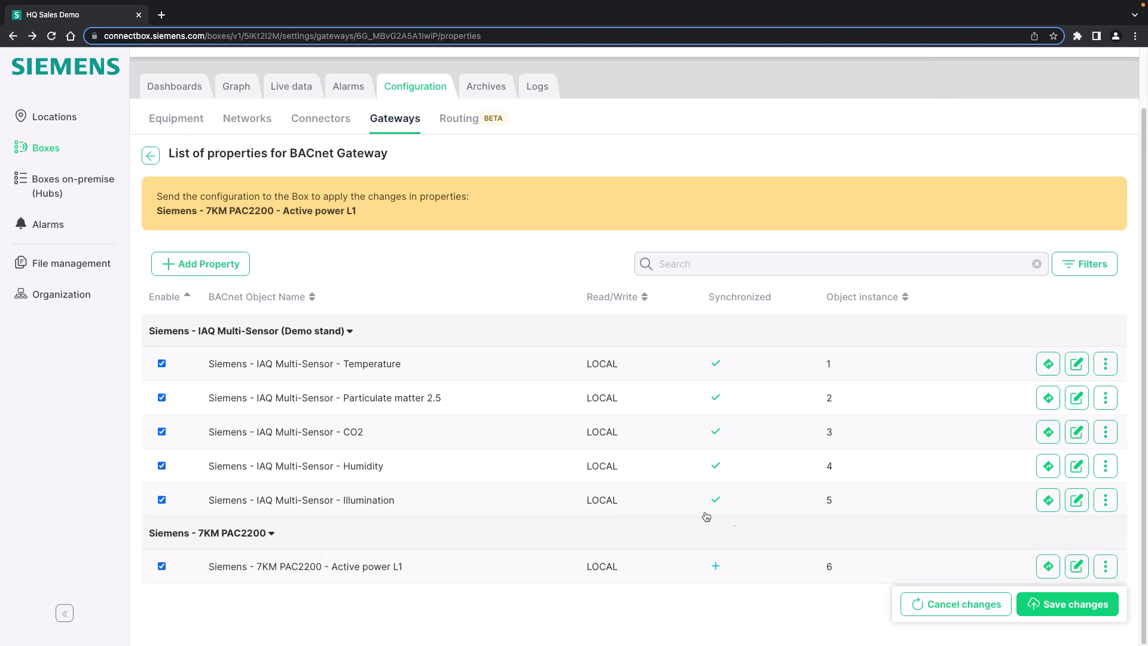
{"action": "left_click", "coordinate": [150, 155]}
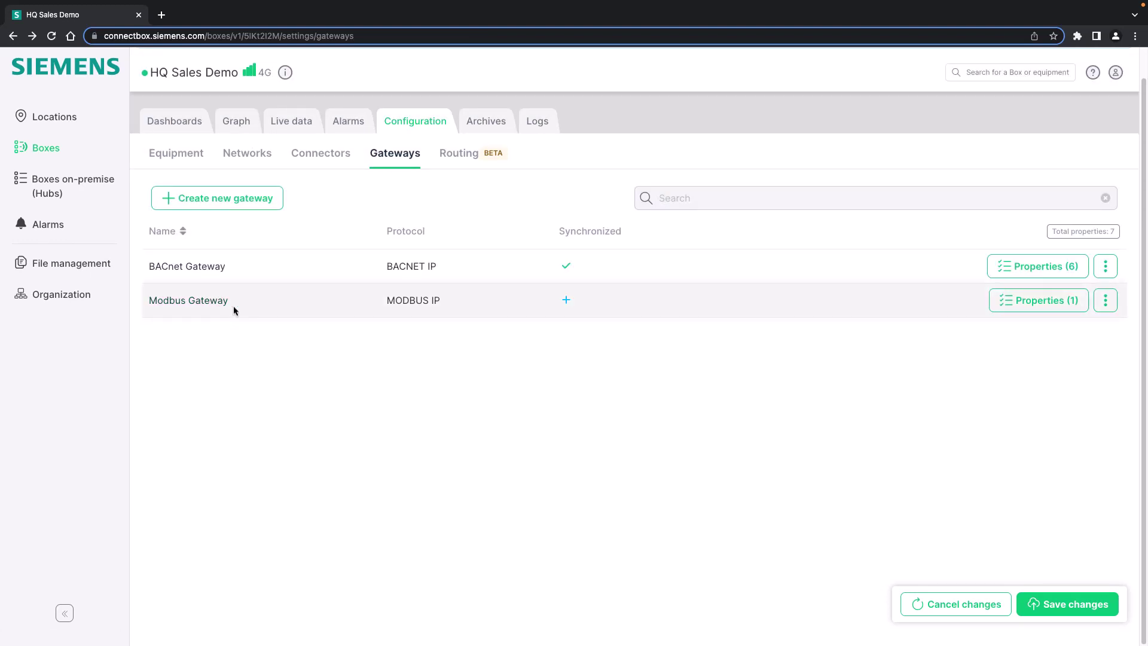
Set the Modbus Gateway's physical connector to (eth1) Left Eth port, keeping slave id 9, and save
{"action": "left_click", "coordinate": [1106, 300]}
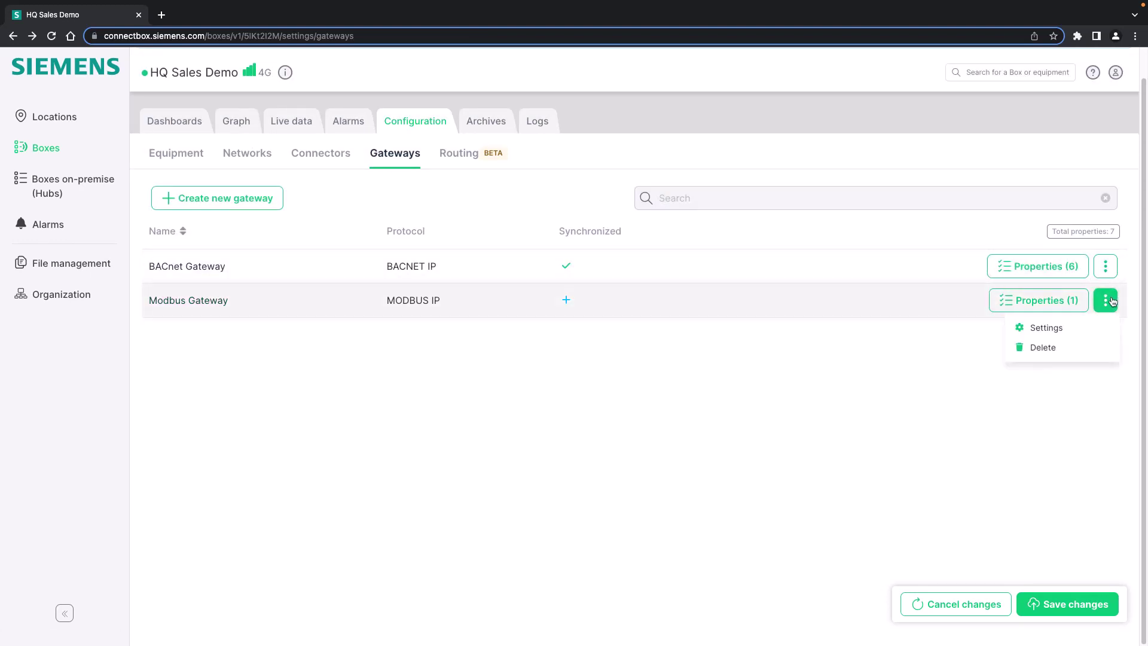
{"action": "left_click", "coordinate": [1049, 327]}
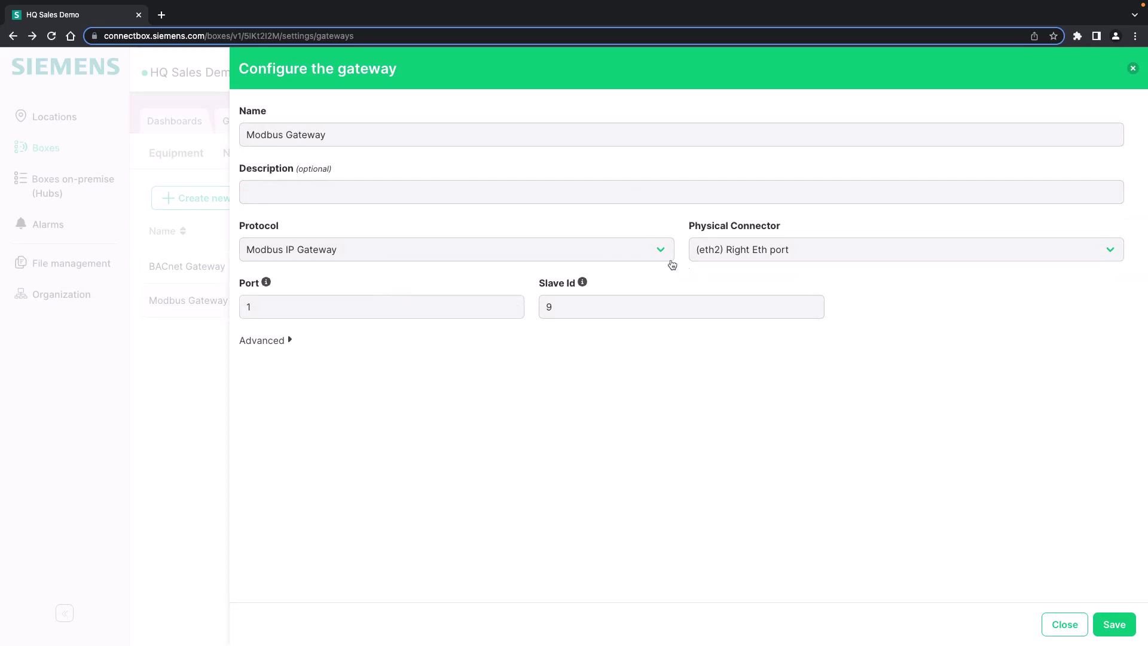
{"action": "left_click", "coordinate": [737, 256]}
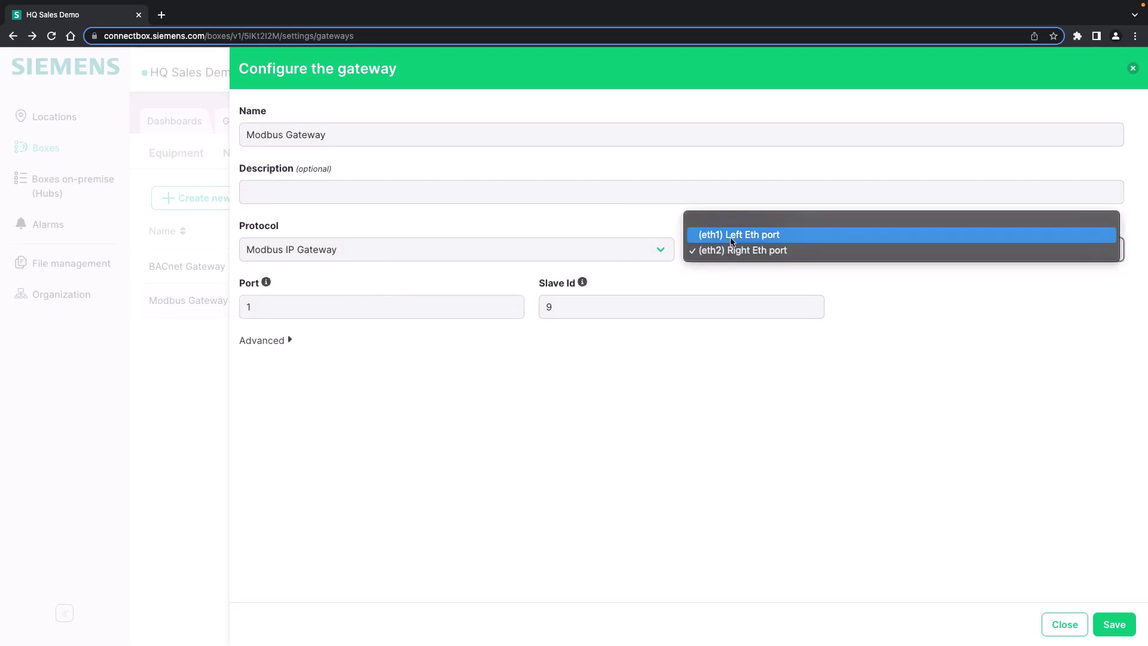
{"action": "left_click", "coordinate": [730, 234]}
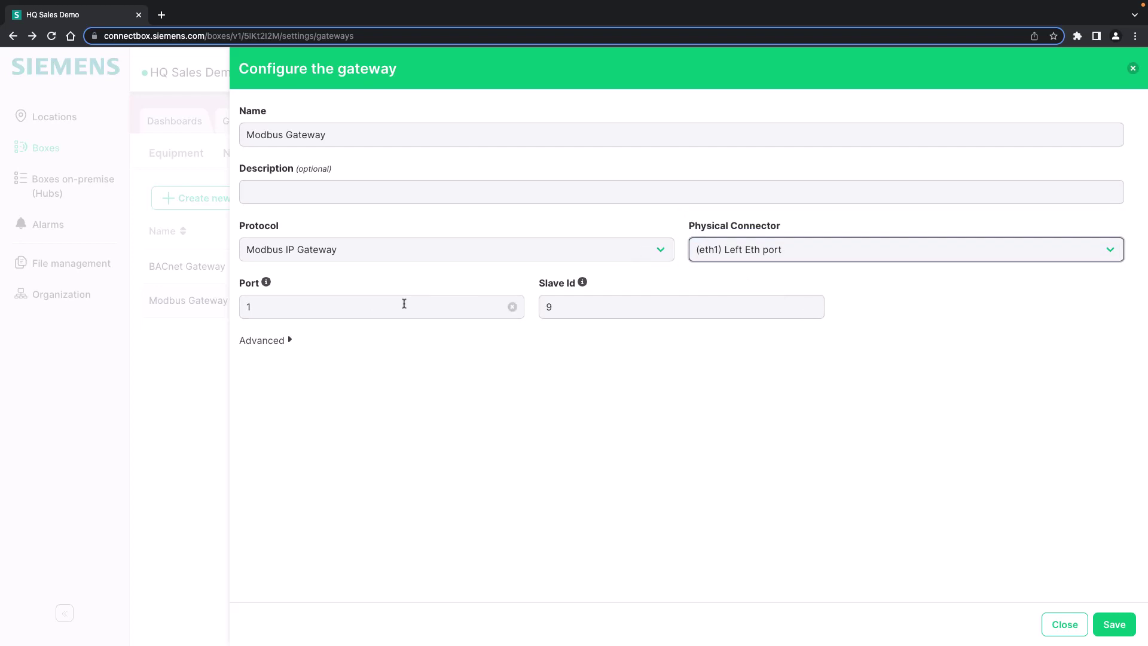
{"action": "left_click", "coordinate": [369, 314]}
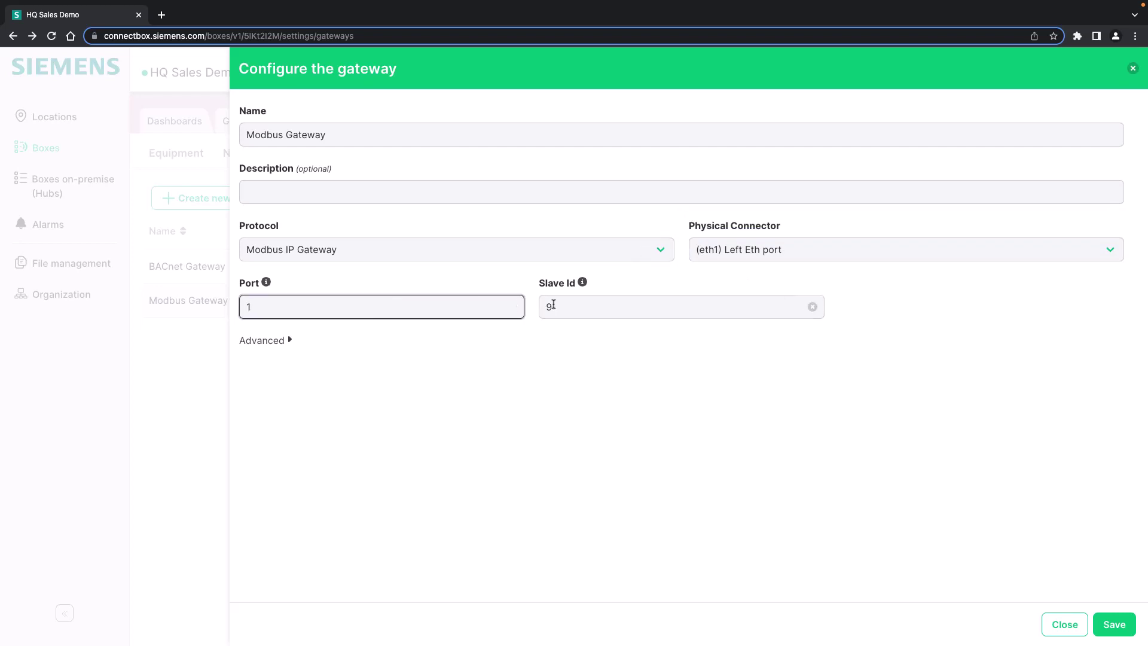
{"action": "left_click", "coordinate": [563, 307]}
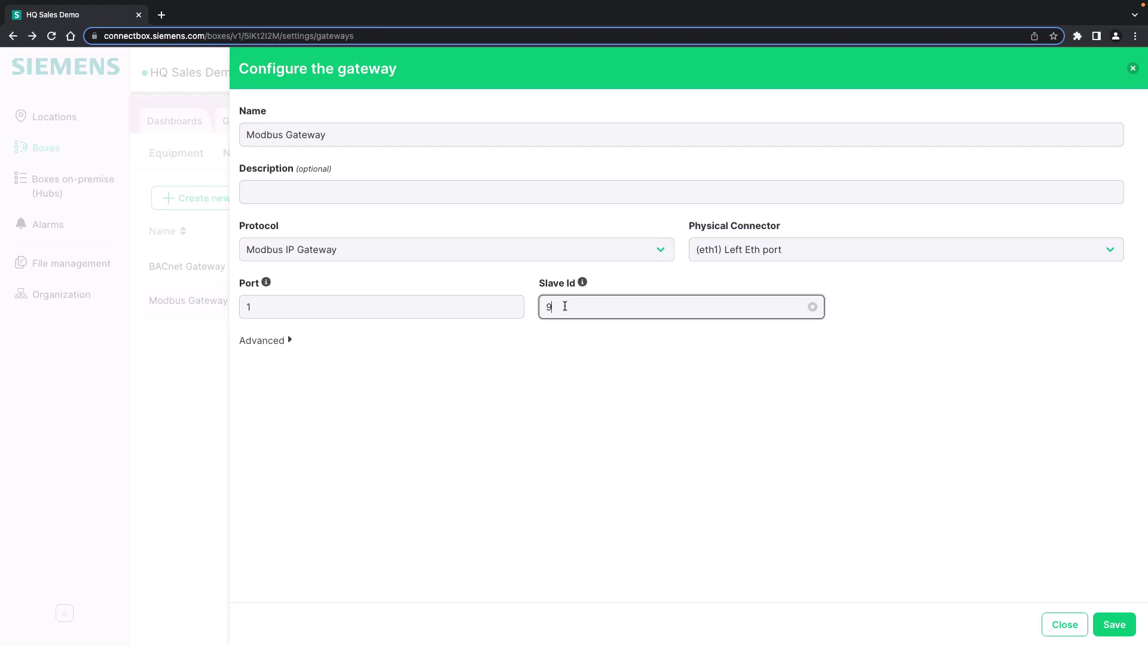
{"action": "left_click", "coordinate": [1112, 625]}
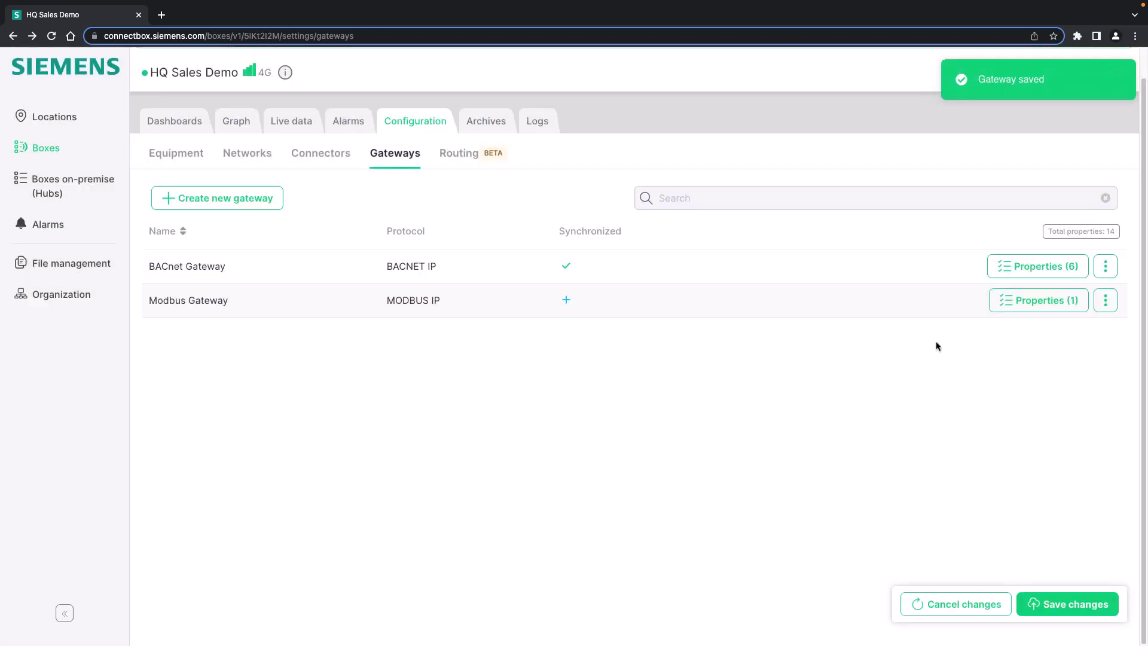
Add 7KM PAC2200 Active power L1 and Demo stand Temperature to the Modbus Gateway and save
{"action": "left_click", "coordinate": [1013, 312]}
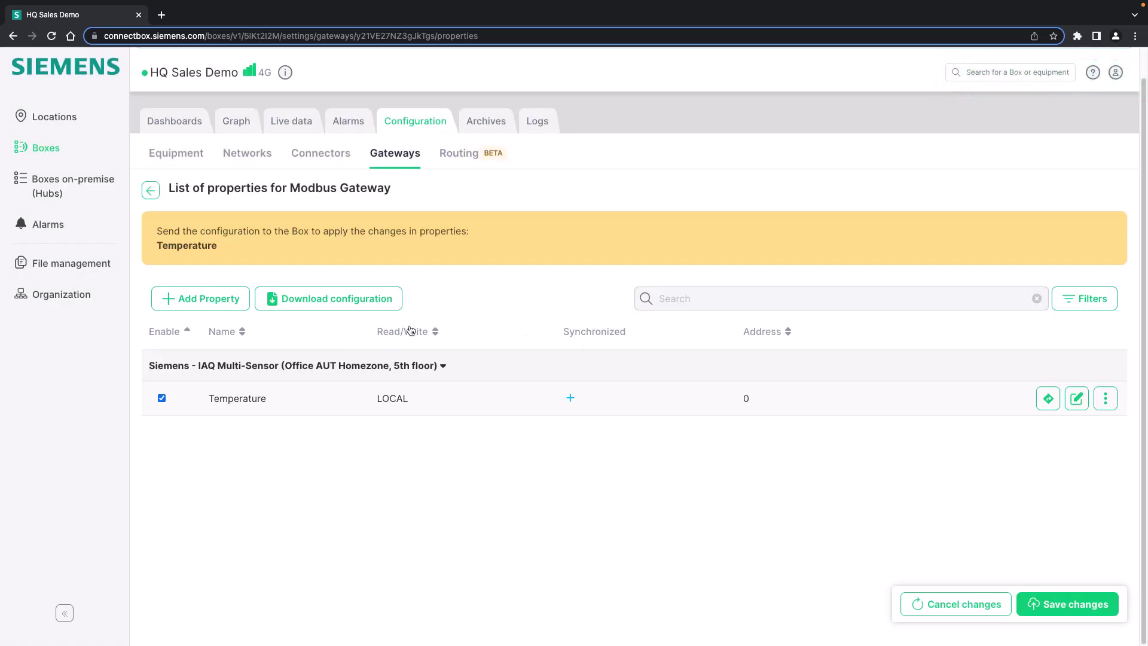
{"action": "left_click", "coordinate": [210, 308]}
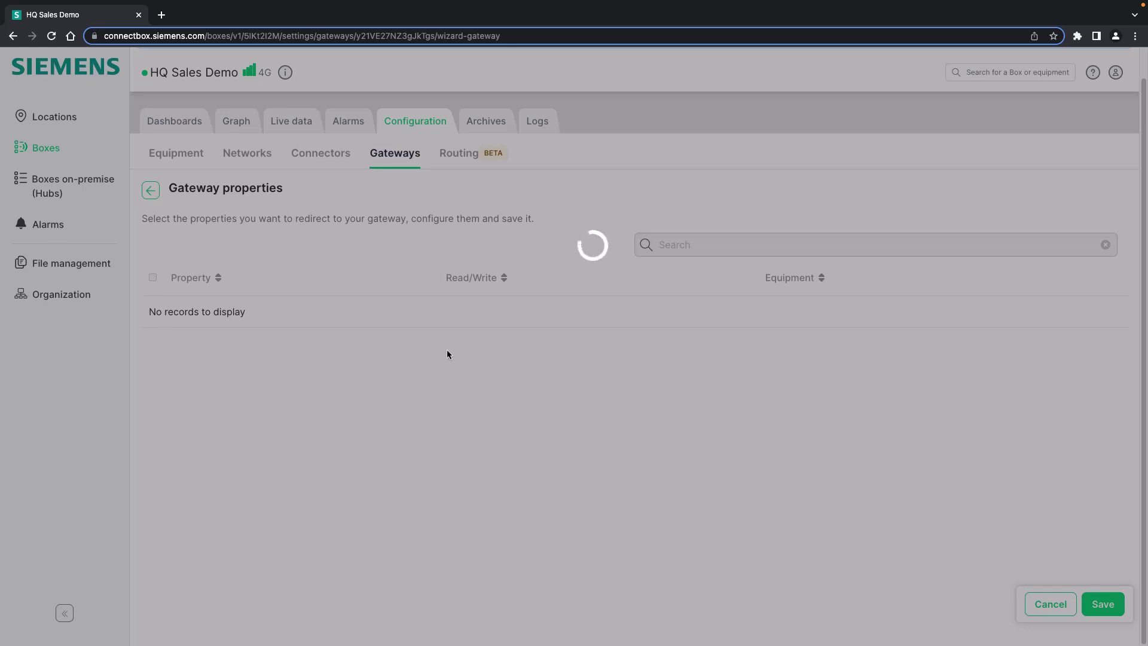
{"action": "scroll", "coordinate": [509, 367], "scroll_direction": "down", "scroll_amount": 1}
{"action": "scroll", "coordinate": [509, 367], "scroll_direction": "down", "scroll_amount": 10}
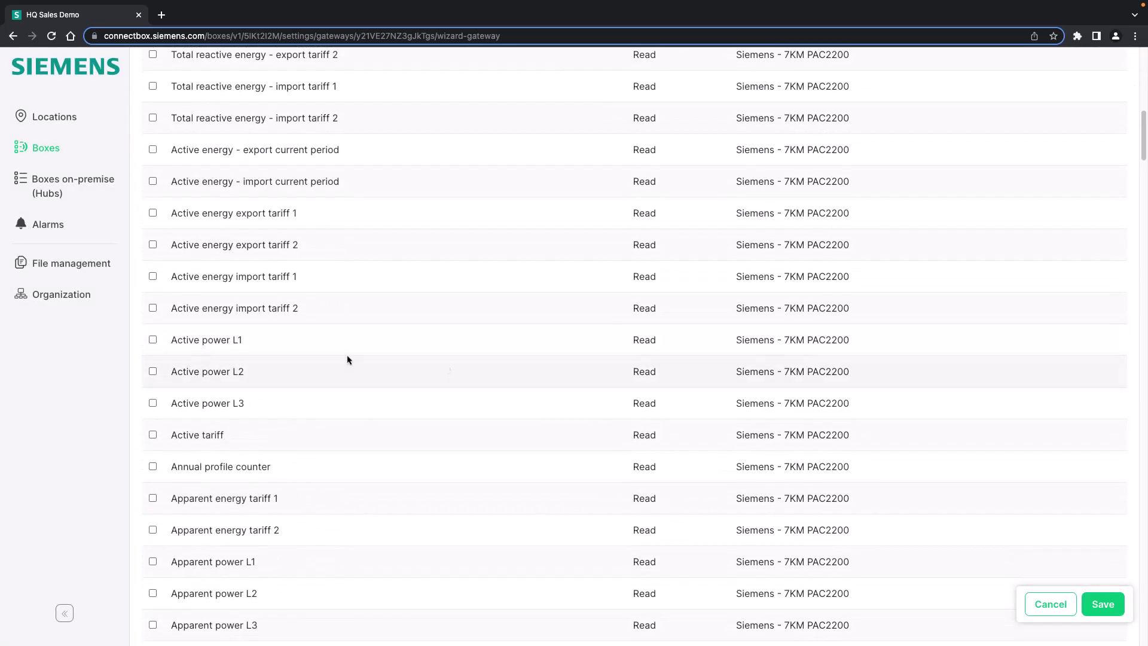
{"action": "left_click", "coordinate": [152, 341]}
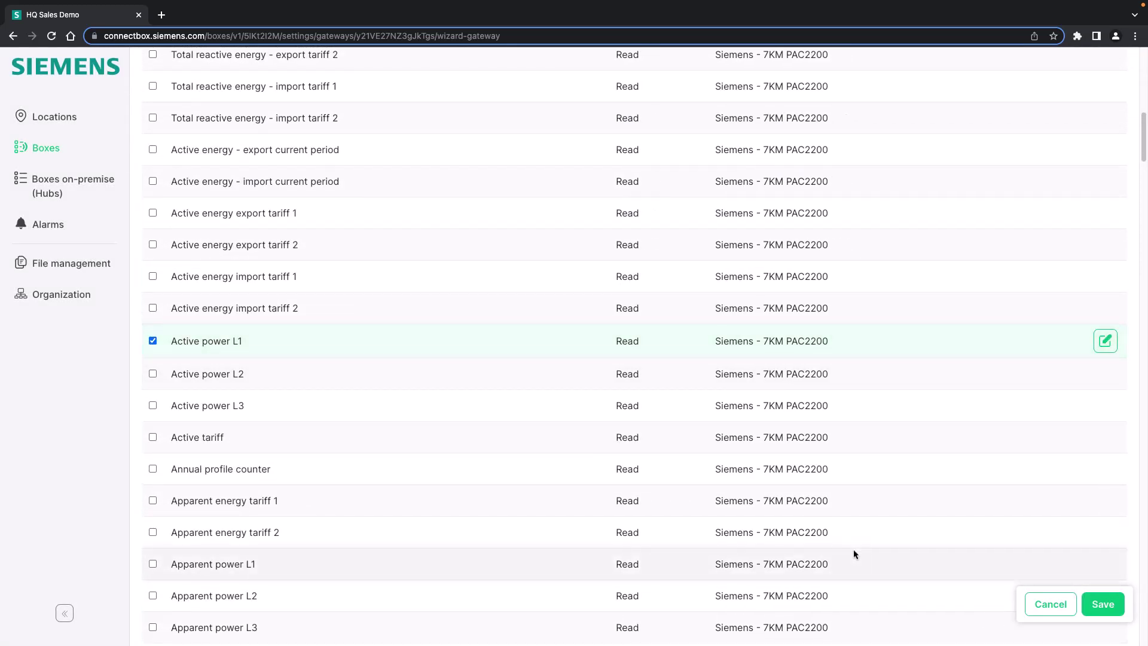
{"action": "scroll", "coordinate": [154, 188], "scroll_direction": "down", "scroll_amount": 20}
{"action": "left_click", "coordinate": [153, 182]}
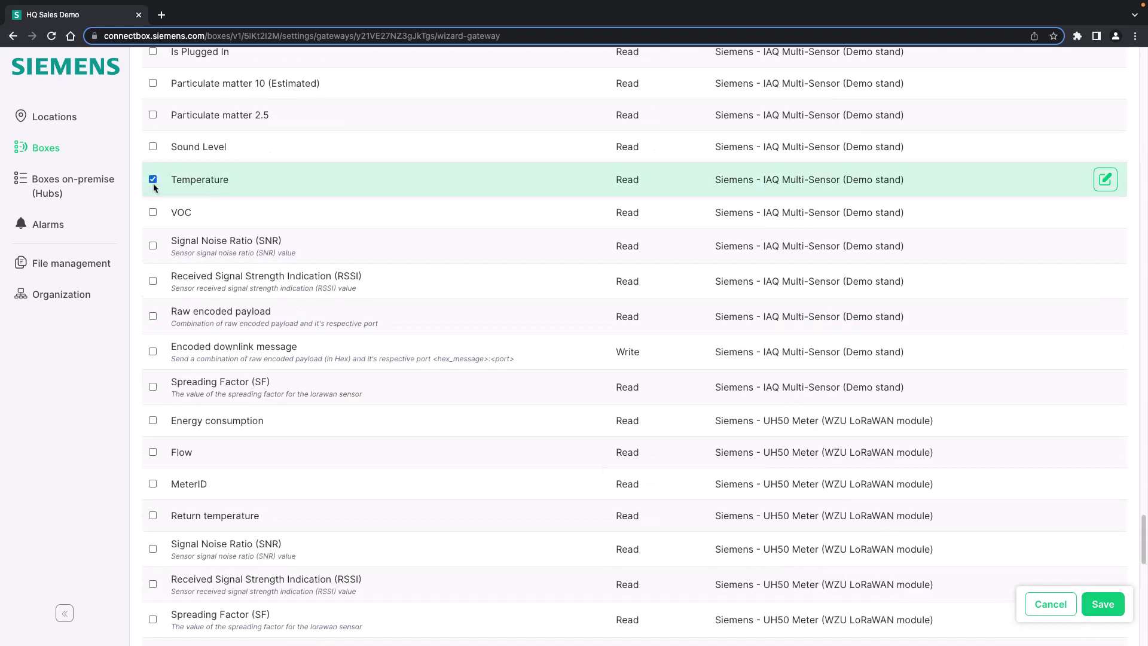
{"action": "left_click", "coordinate": [1104, 604]}
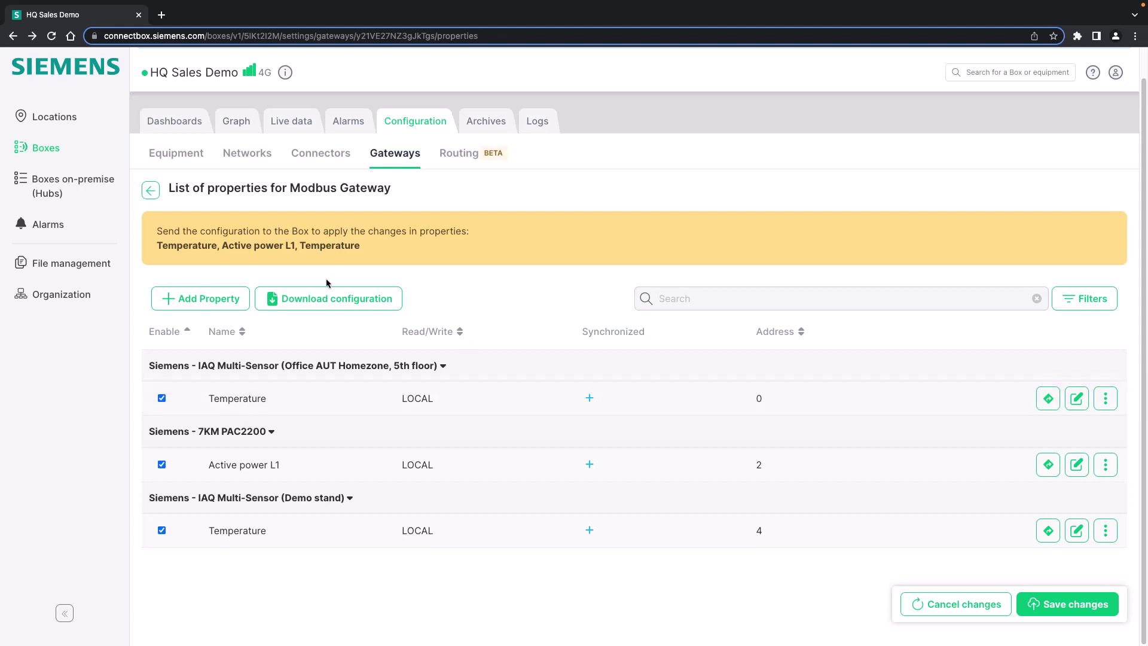
Download the Modbus Gateway configuration CSV and review the Temperature property's value redirections
{"action": "left_click", "coordinate": [339, 301]}
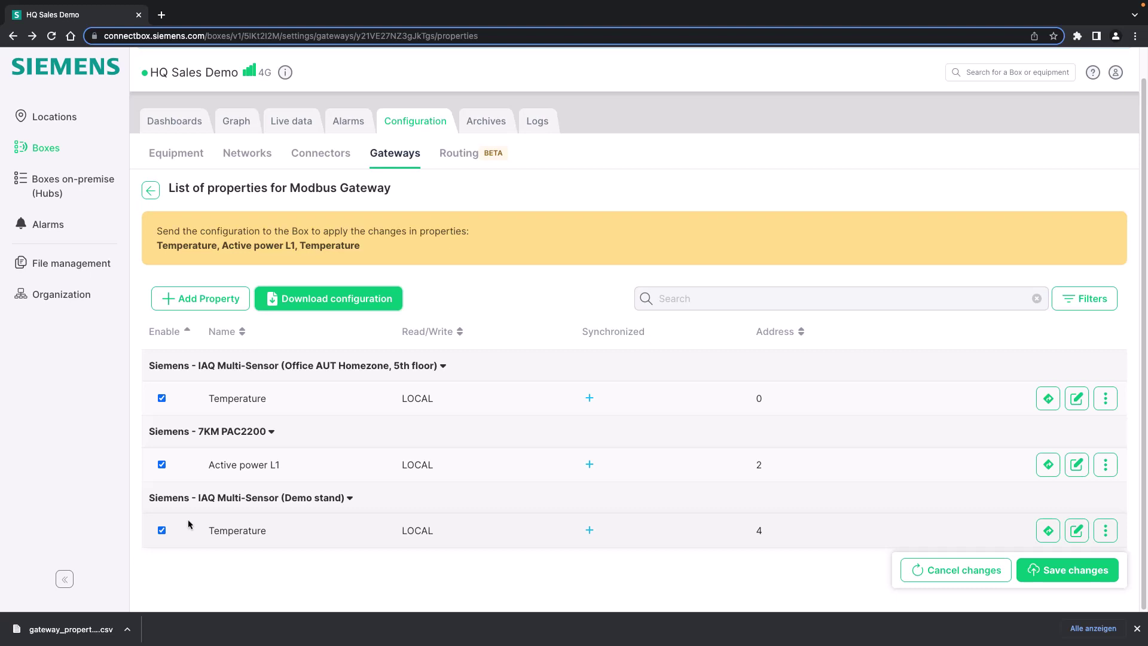
{"action": "left_click", "coordinate": [1041, 403]}
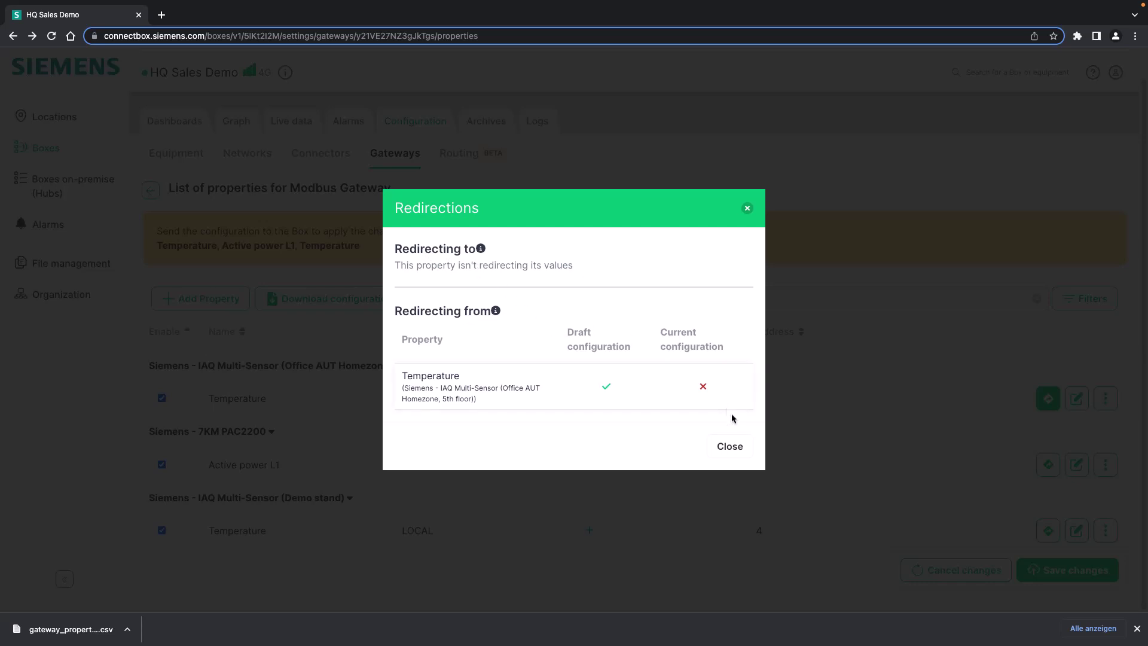
{"action": "left_click", "coordinate": [730, 446]}
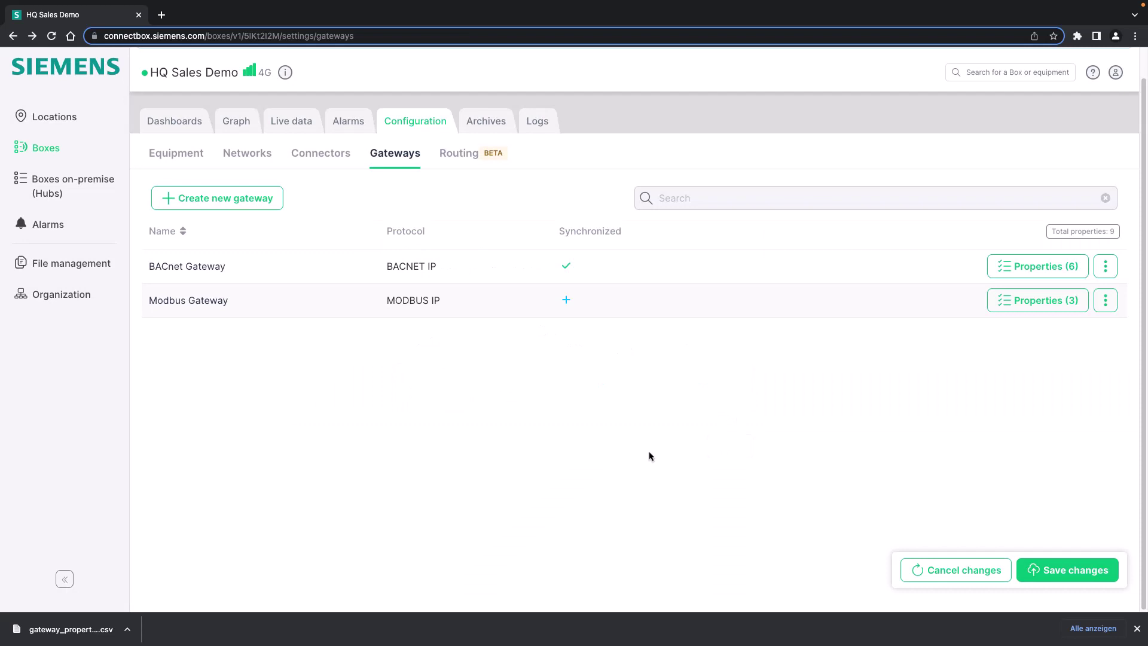